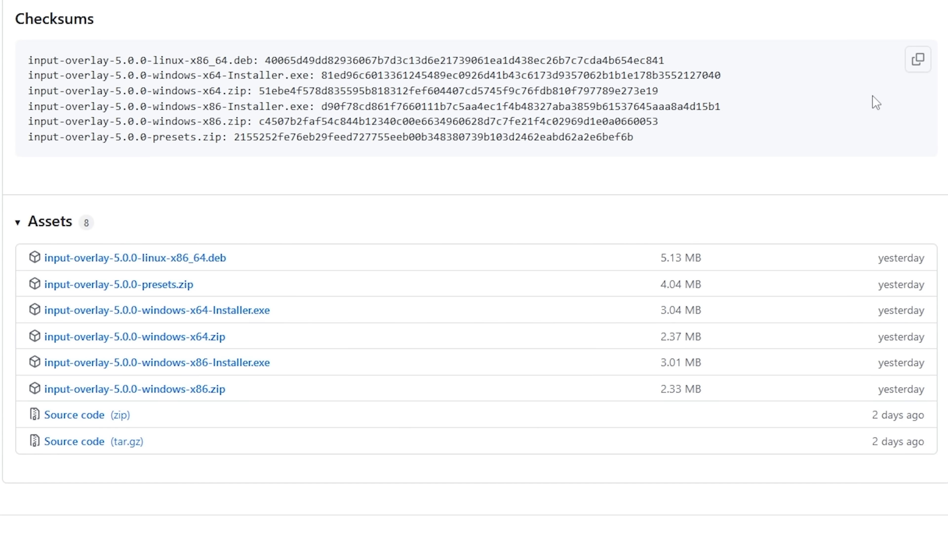
- Download the input-overlay-5.0.0-windows-x64-Installer.exe from the v5.0.0 release assets
{"action": "left_click", "coordinate": [256, 310]}
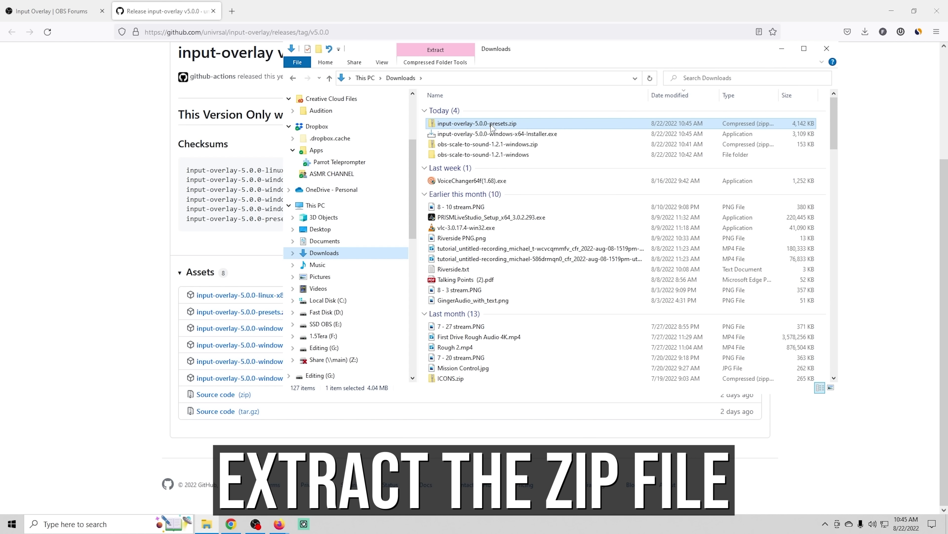
- Extract input-overlay-5.0.0-presets.zip into a new folder, then launch the x64 installer
{"action": "right_click", "coordinate": [492, 126]}
{"action": "left_click", "coordinate": [522, 168]}
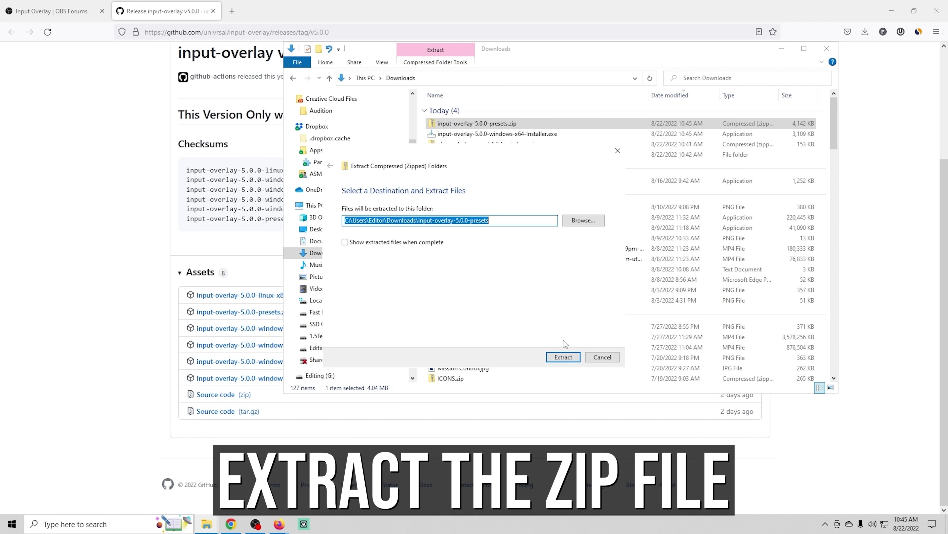
{"action": "left_click", "coordinate": [564, 357]}
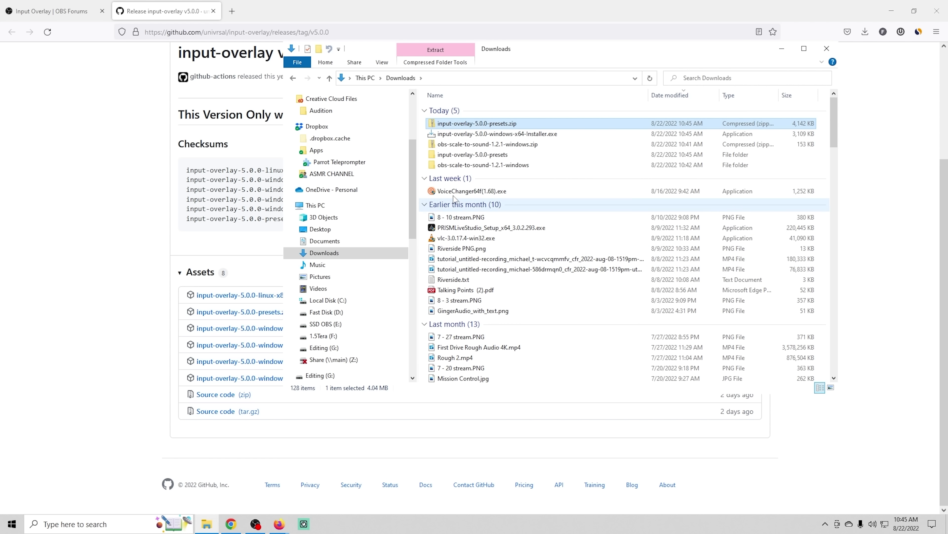
{"action": "left_click", "coordinate": [459, 154]}
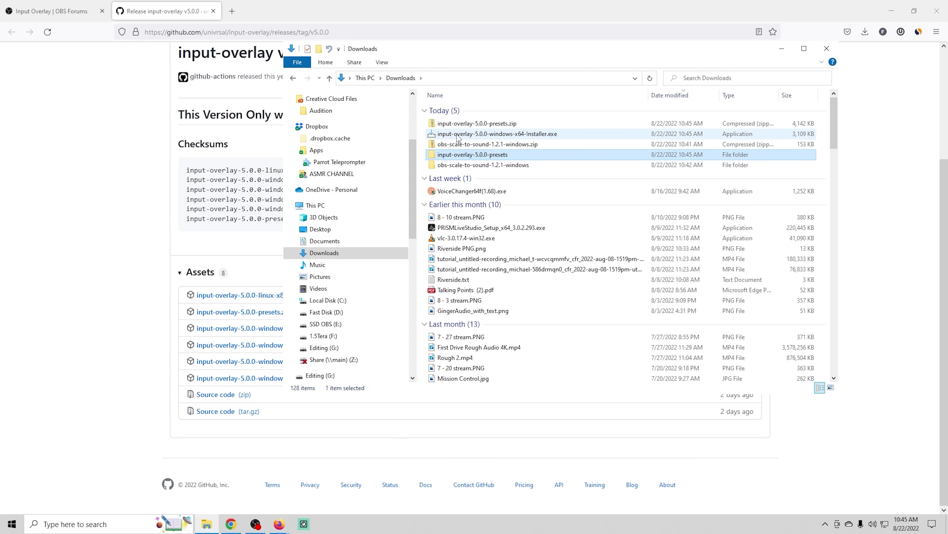
{"action": "double_click", "coordinate": [459, 134]}
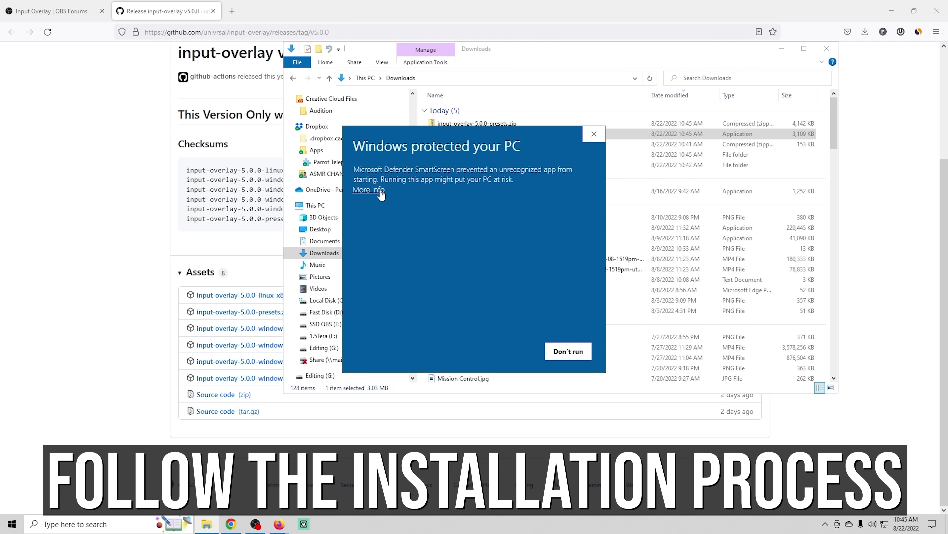
- Run the installer despite SmartScreen, accept the license, install input-overlay and finish setup
{"action": "left_click", "coordinate": [380, 190]}
{"action": "left_click", "coordinate": [515, 351]}
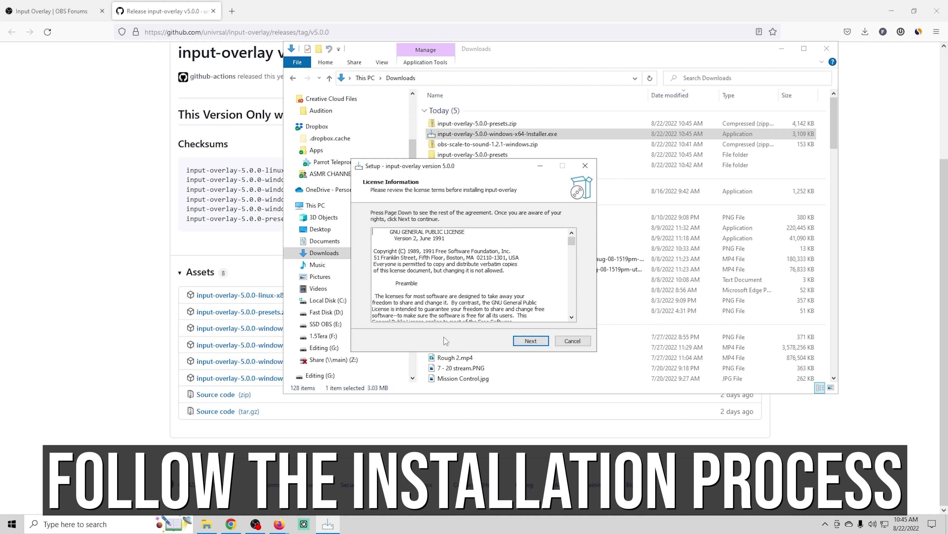
{"action": "left_click", "coordinate": [531, 341]}
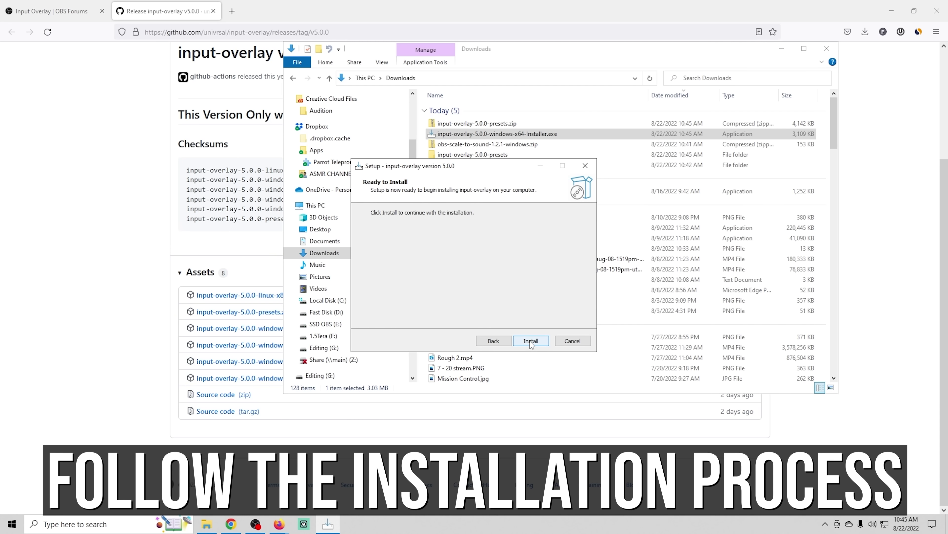
{"action": "left_click", "coordinate": [530, 341]}
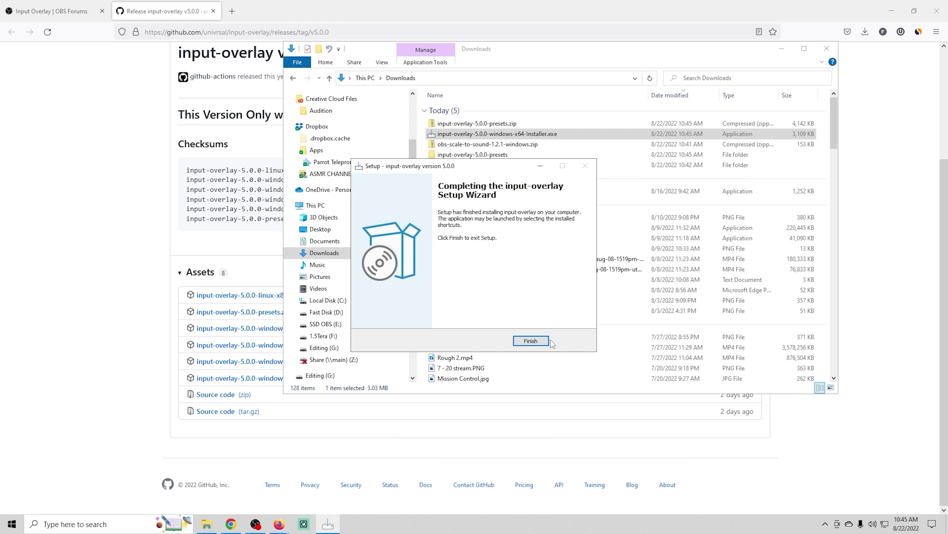
{"action": "left_click", "coordinate": [541, 341]}
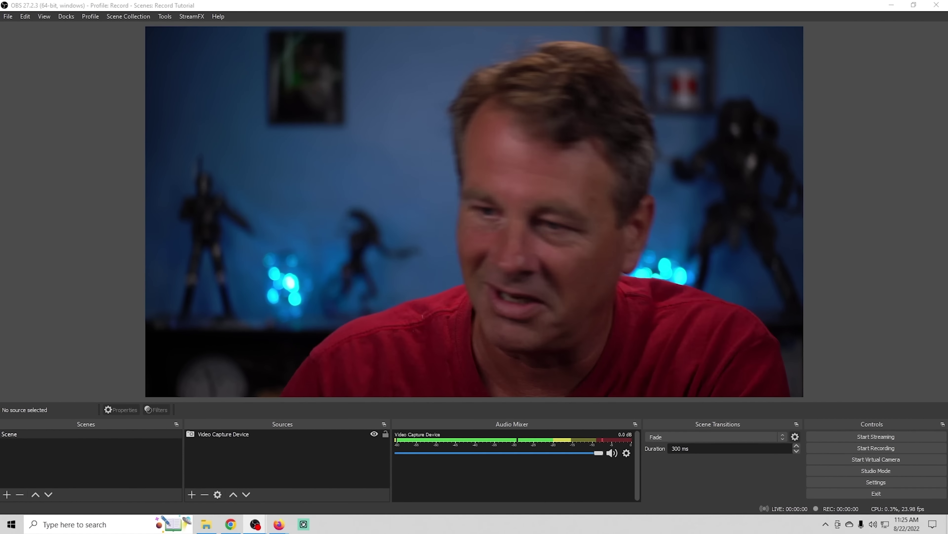
- Add an Input Overlay source named Keyboard to the scene
{"action": "left_click", "coordinate": [191, 495]}
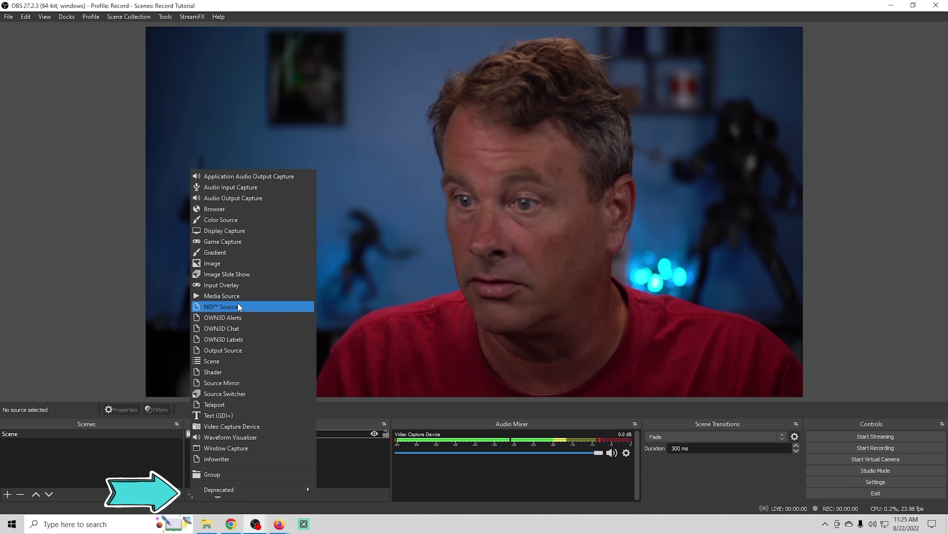
{"action": "left_click", "coordinate": [234, 285]}
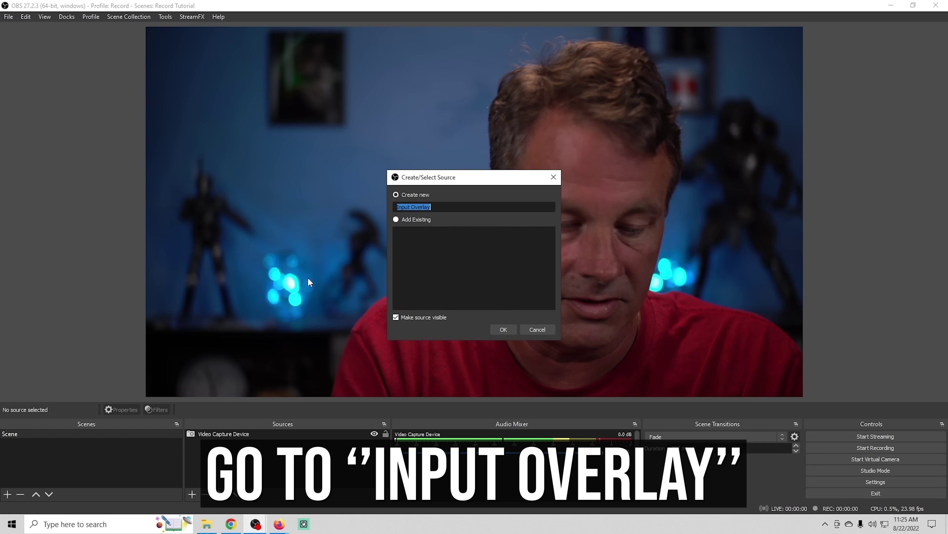
{"action": "type", "text": "Keyboard"}
{"action": "key", "text": "Return"}
- Set the Keyboard overlay image to E:\input-overlay-5.0.0-presets\wasd\wasd.png
{"action": "left_click", "coordinate": [618, 322]}
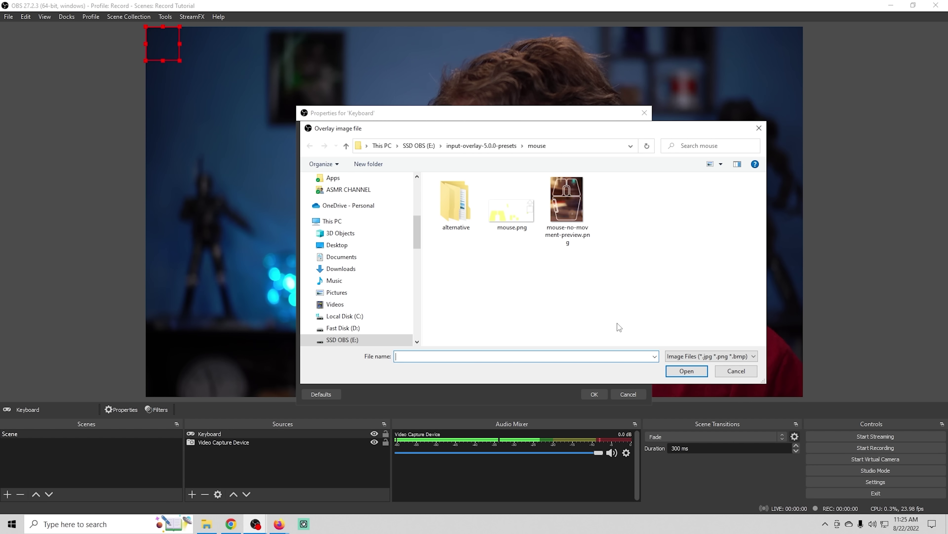
{"action": "left_click", "coordinate": [419, 145]}
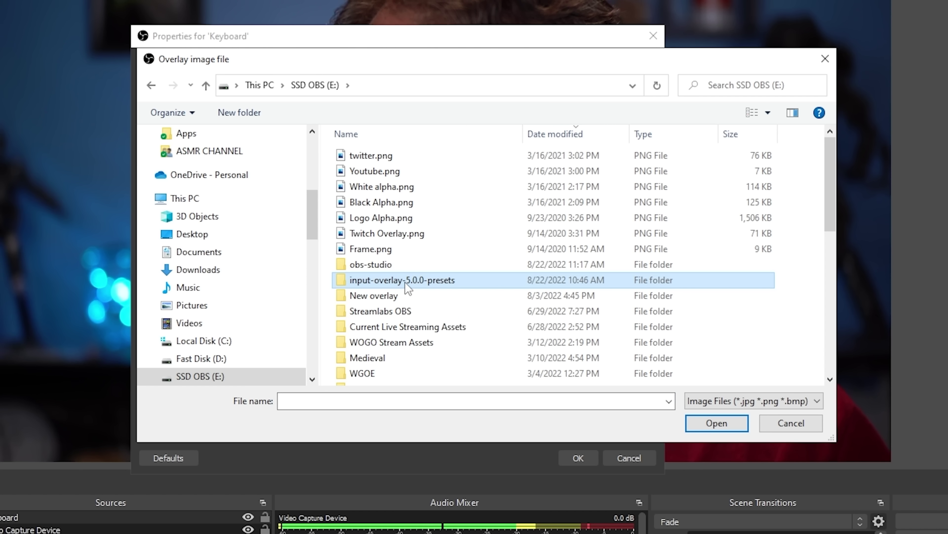
{"action": "double_click", "coordinate": [394, 284]}
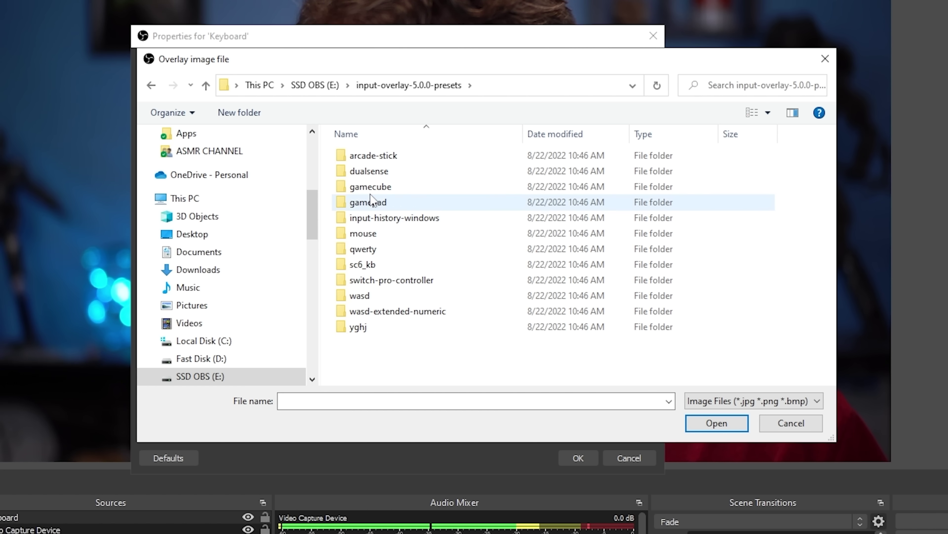
{"action": "double_click", "coordinate": [361, 296]}
{"action": "left_click", "coordinate": [391, 185]}
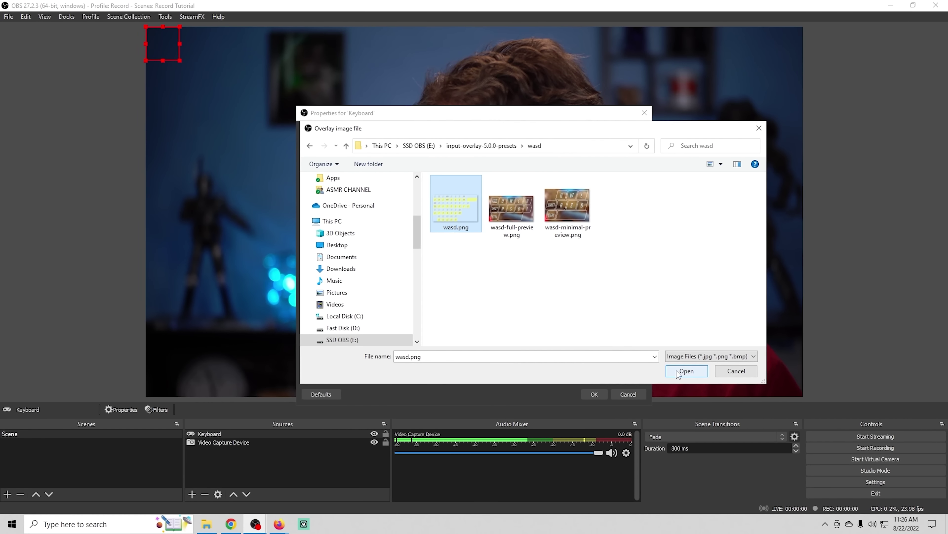
{"action": "left_click", "coordinate": [688, 373]}
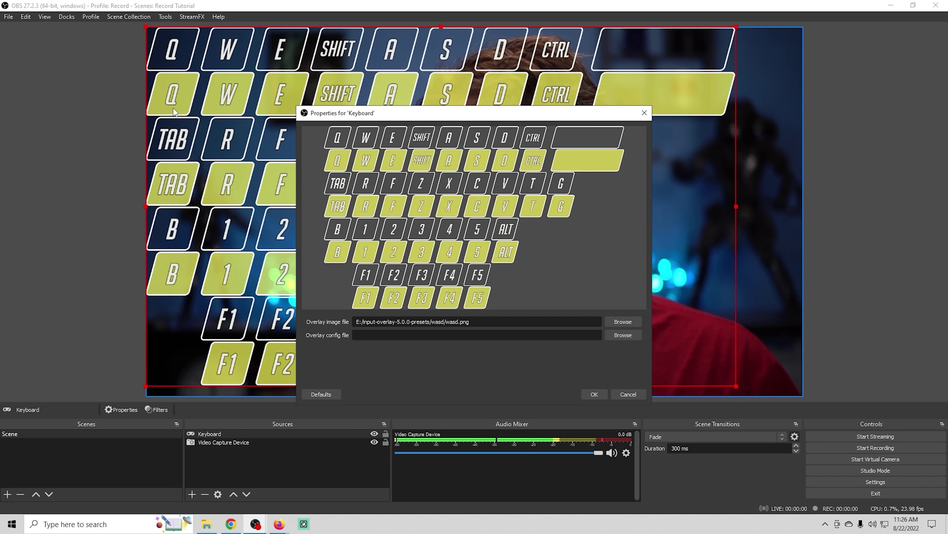
- Try wasd-full.json as the Keyboard config, then switch to wasd-minimal.json and apply
{"action": "left_click", "coordinate": [622, 335]}
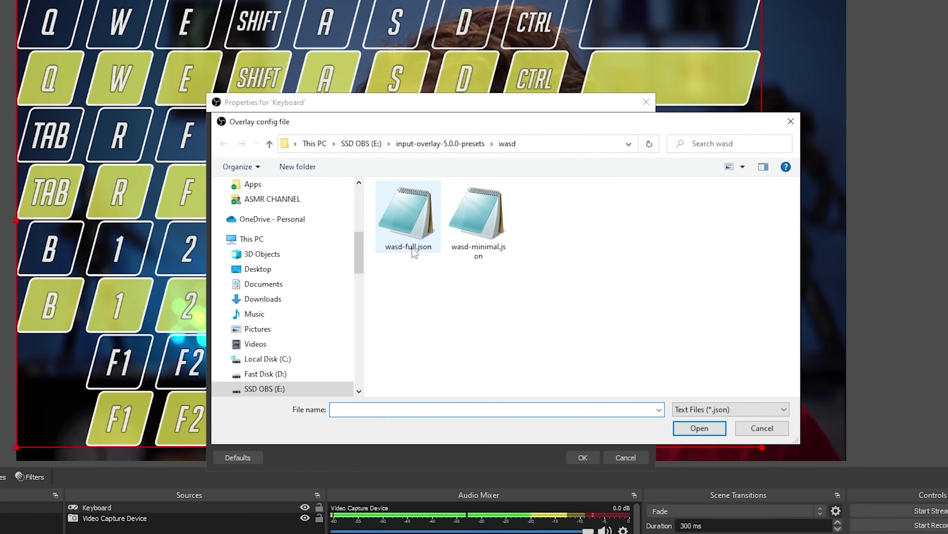
{"action": "left_click", "coordinate": [455, 203]}
{"action": "left_click", "coordinate": [697, 417]}
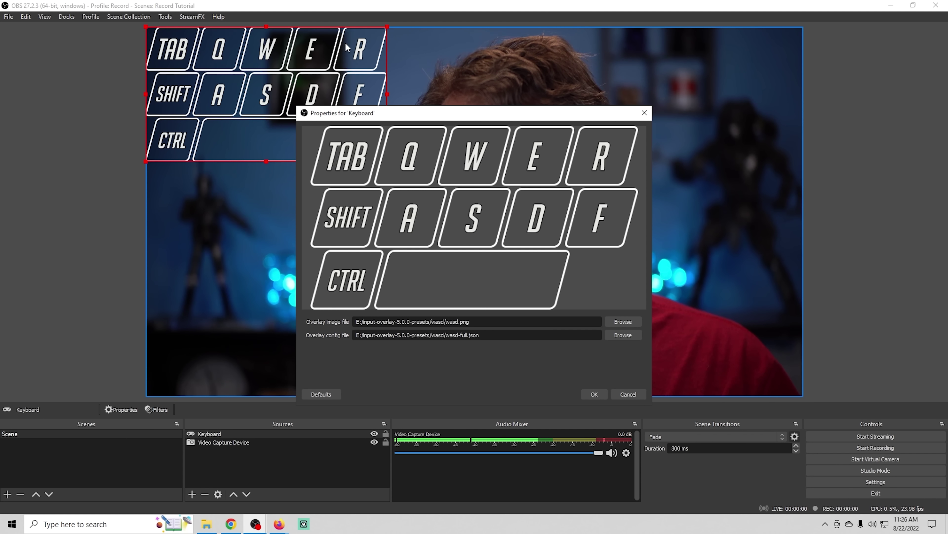
{"action": "left_click", "coordinate": [618, 336]}
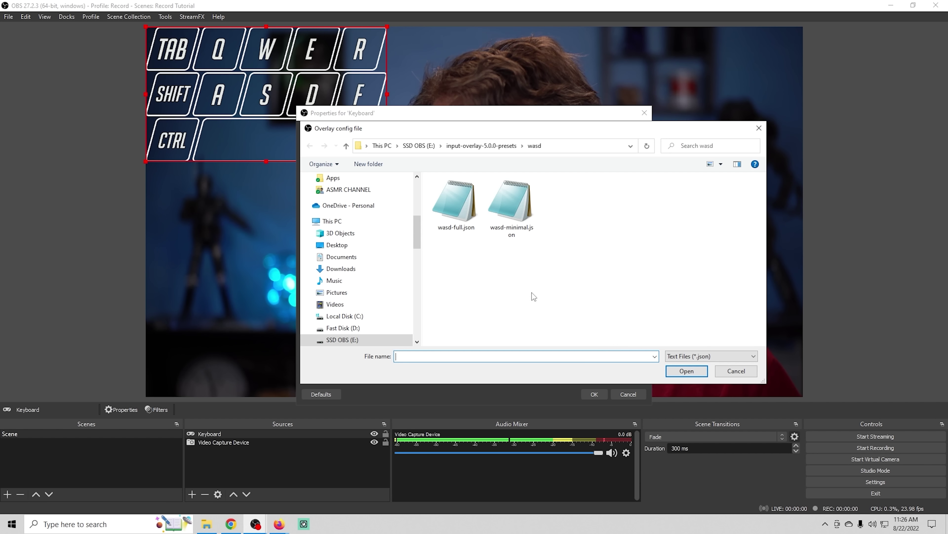
{"action": "left_click", "coordinate": [686, 371]}
{"action": "left_click", "coordinate": [593, 394]}
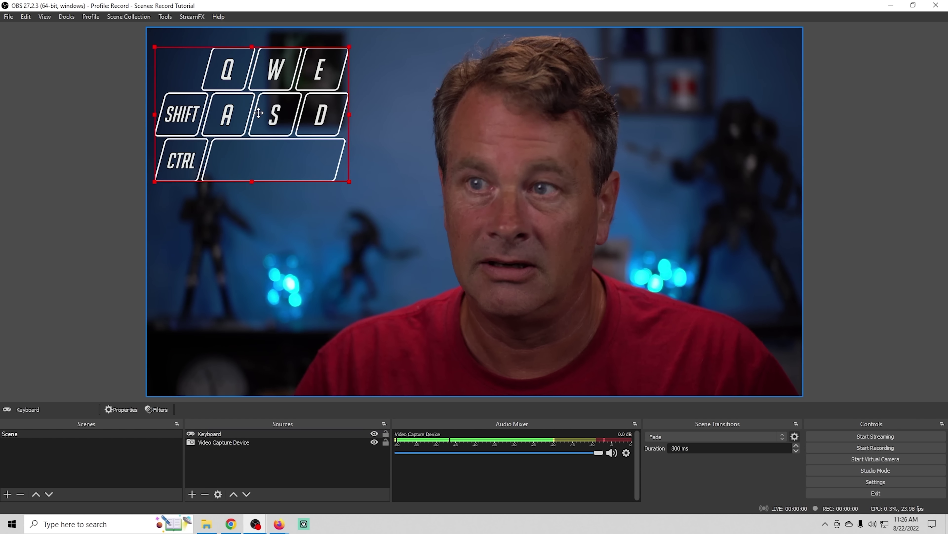
- Move the Keyboard overlay lower-left, test it with CTRL, SHIFT, Q, E, D, then shrink it
{"action": "left_click_drag", "start_coordinate": [253, 96], "coordinate": [278, 308]}
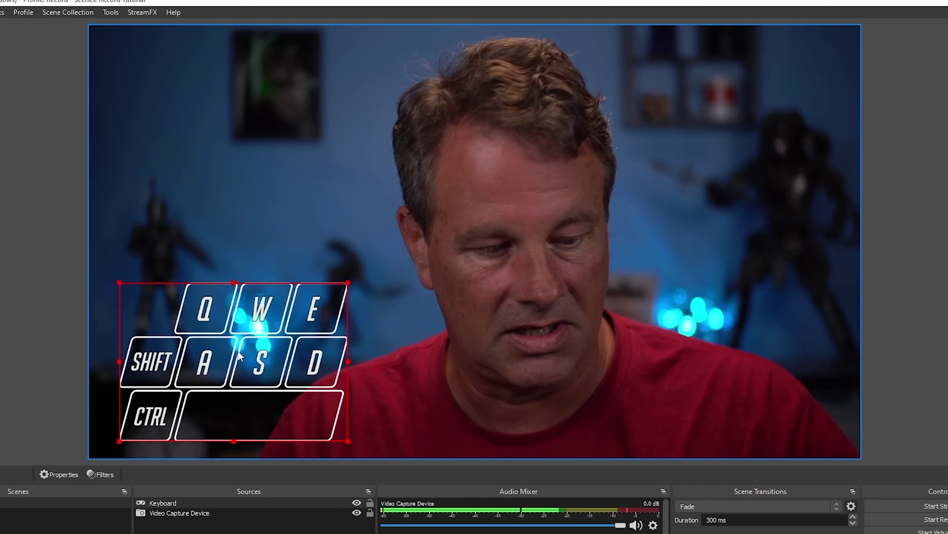
{"action": "key", "text": "ctrl"}
{"action": "key", "text": "shift"}
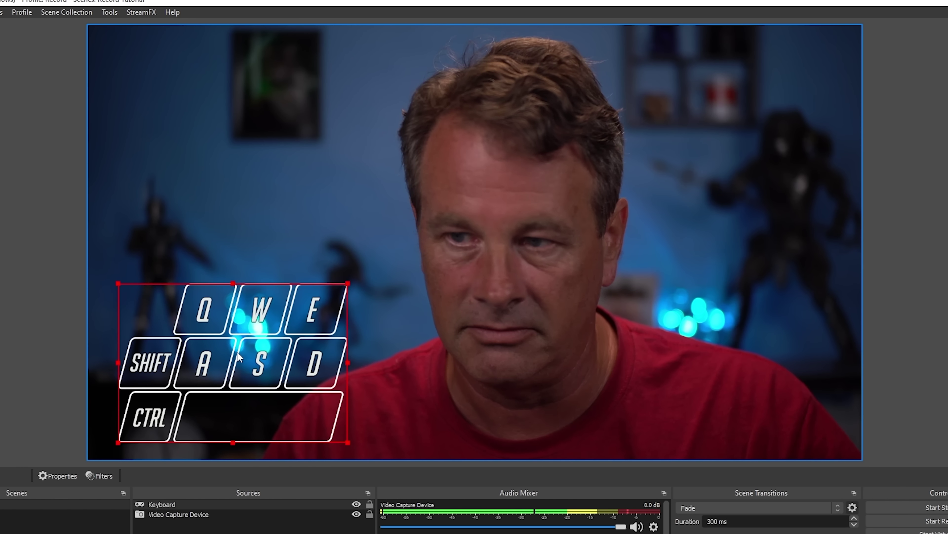
{"action": "key", "text": "q"}
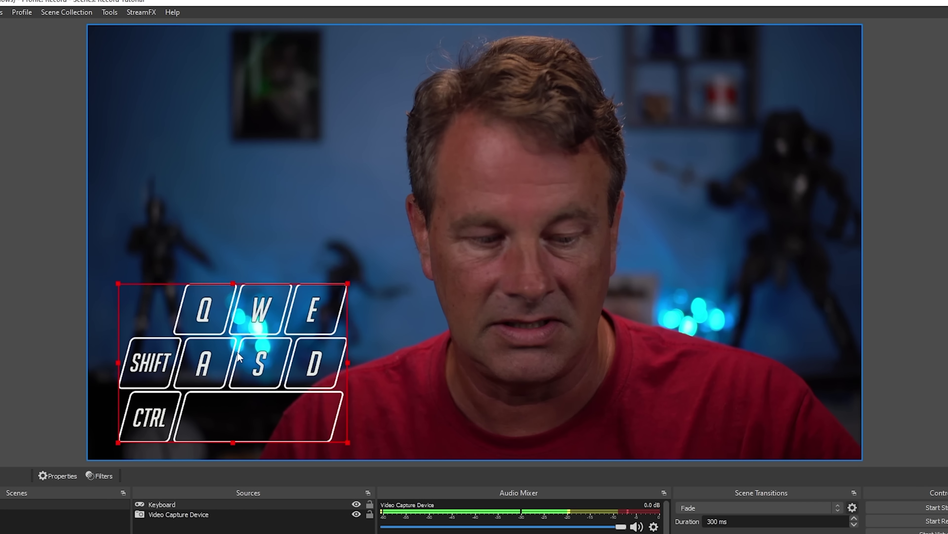
{"action": "key", "text": "q"}
{"action": "key", "text": "e"}
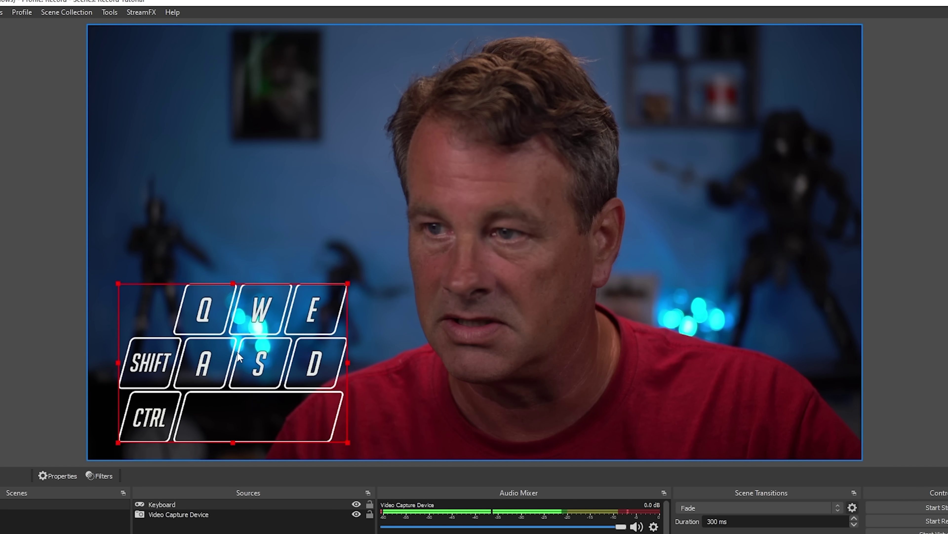
{"action": "key", "text": "d"}
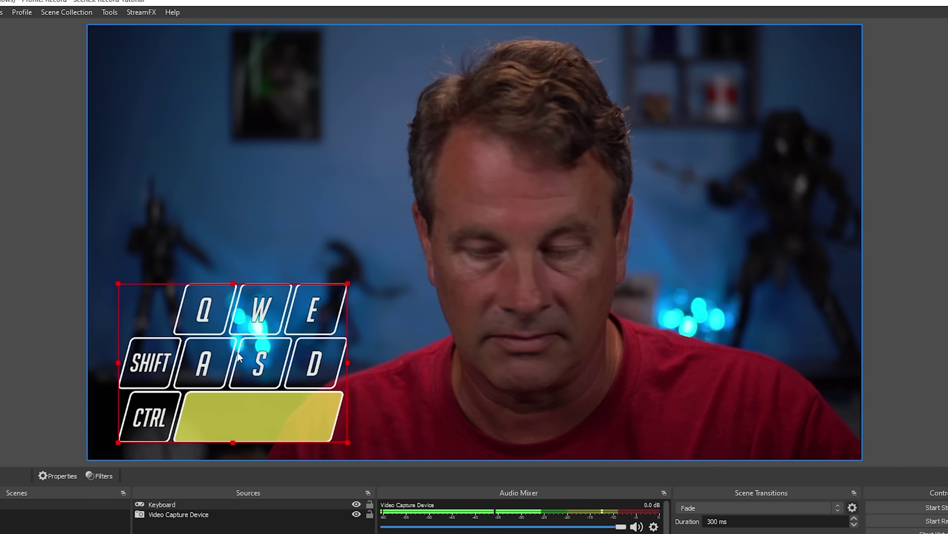
{"action": "left_click_drag", "start_coordinate": [347, 280], "coordinate": [217, 385]}
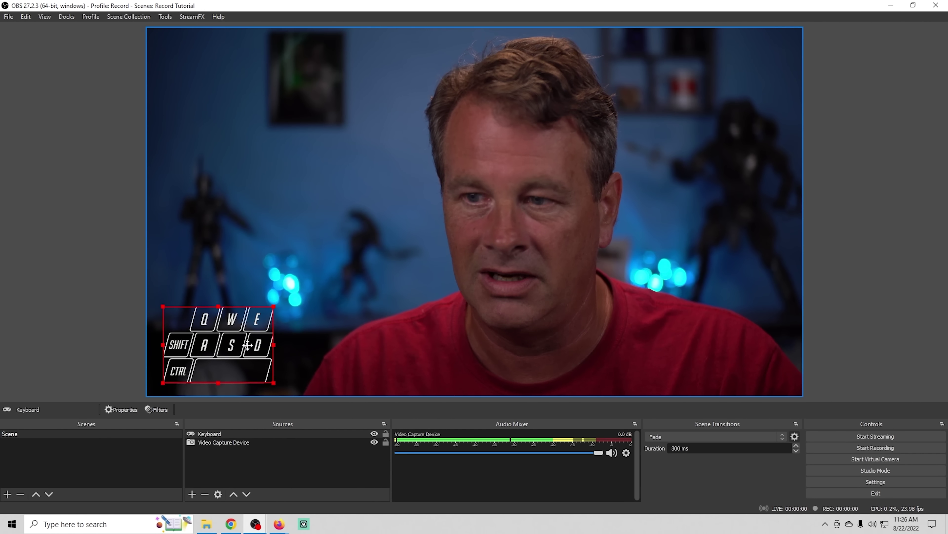
- Add a new Input Overlay source named Mouse
{"action": "left_click", "coordinate": [193, 497]}
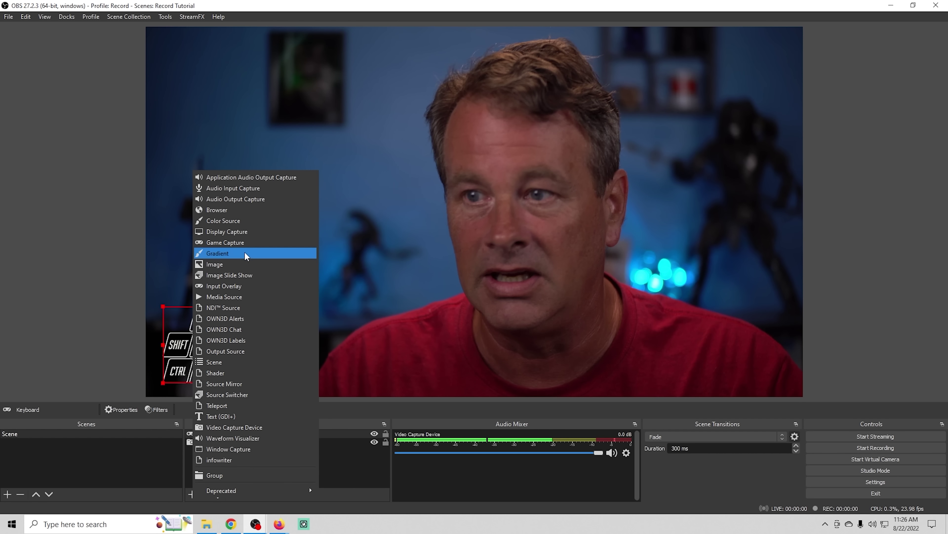
{"action": "left_click", "coordinate": [236, 286]}
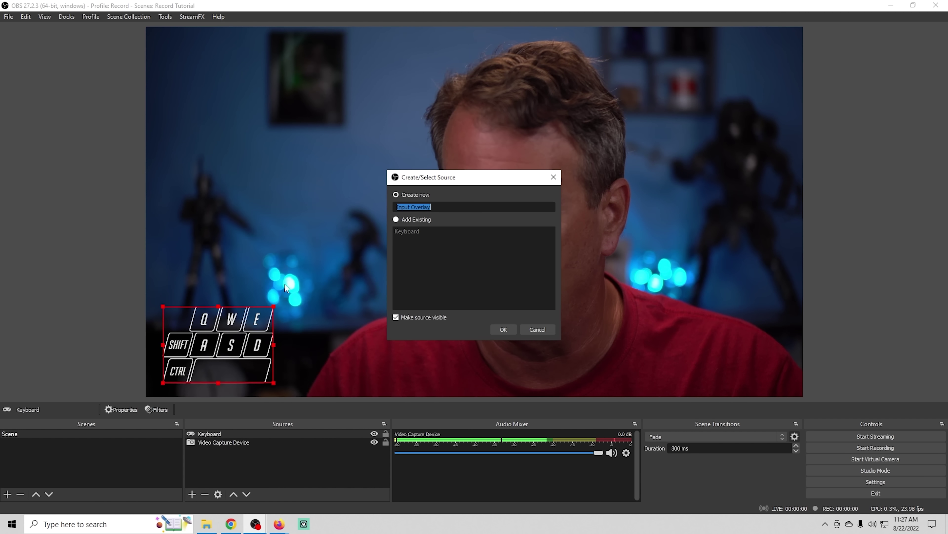
{"action": "type", "text": "Mou"}
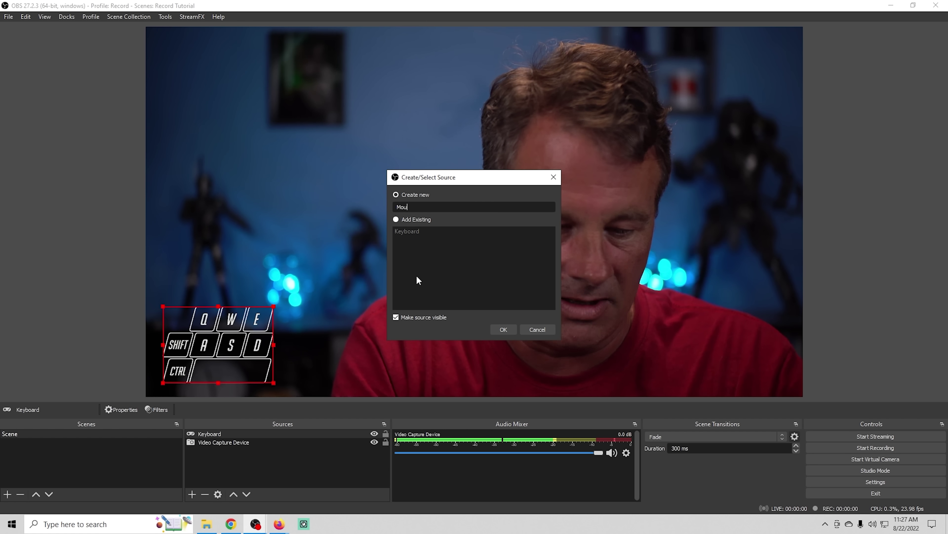
{"action": "type", "text": "se"}
{"action": "left_click", "coordinate": [504, 329]}
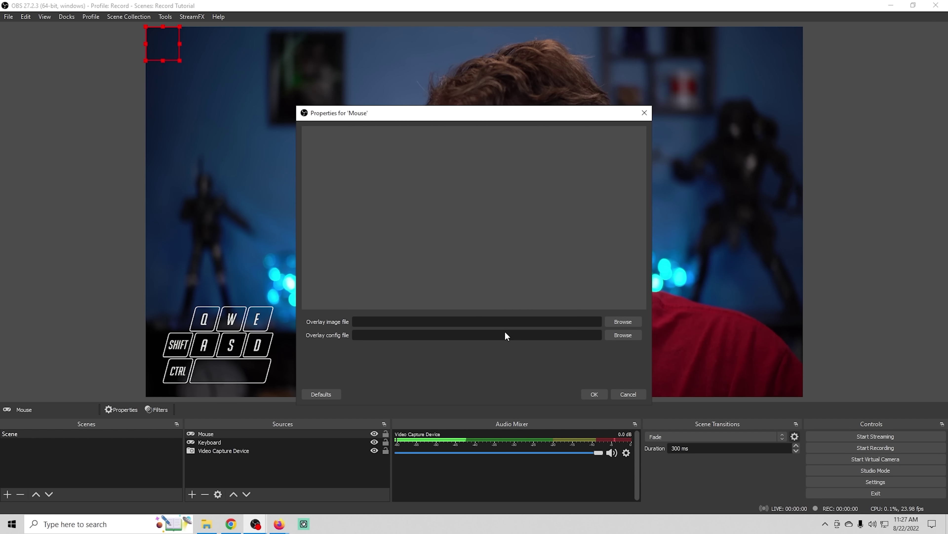
- Set the Mouse overlay image to presets/mouse/mouse.png and move Properties aside
{"action": "left_click", "coordinate": [618, 322]}
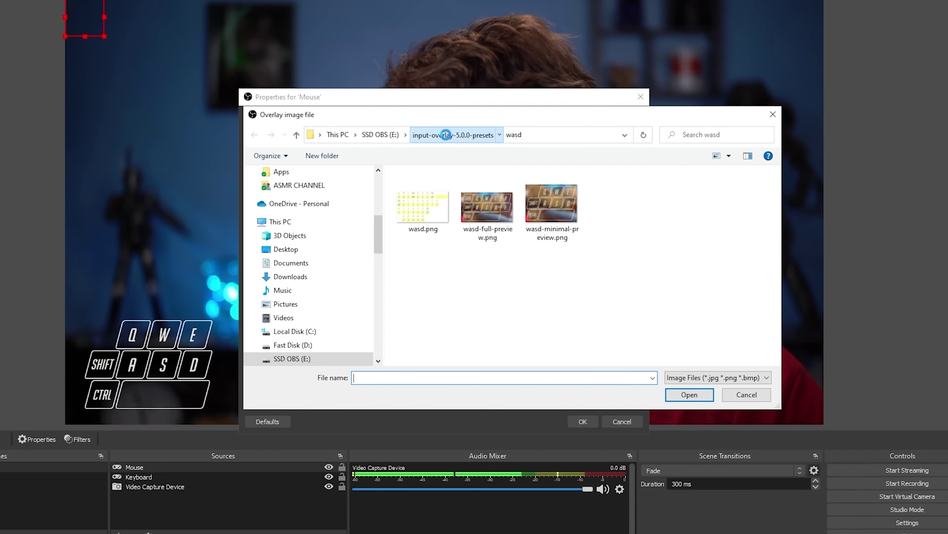
{"action": "left_click", "coordinate": [480, 146]}
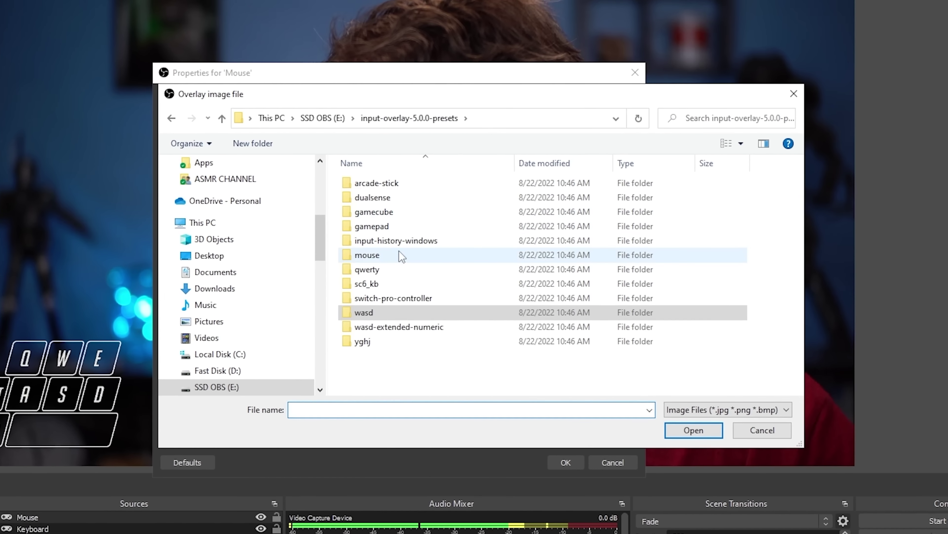
{"action": "double_click", "coordinate": [368, 256]}
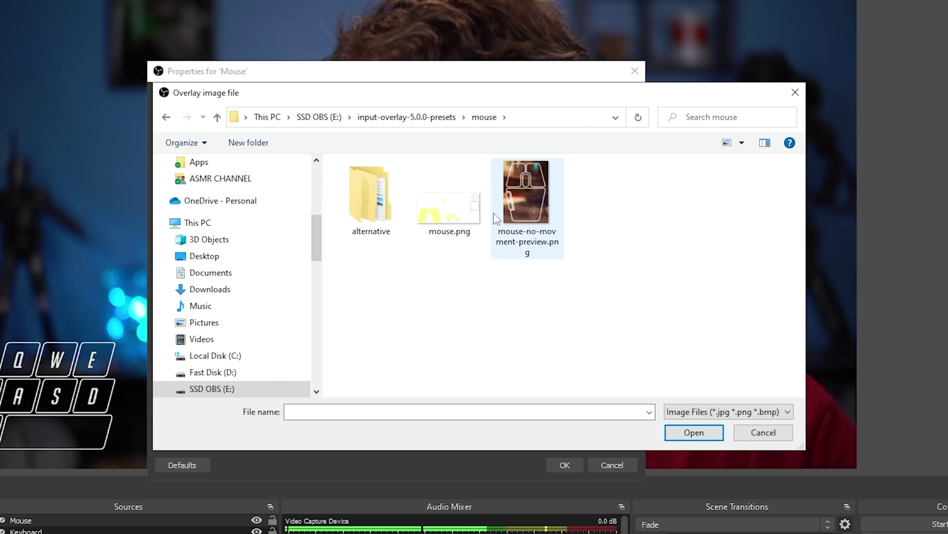
{"action": "left_click", "coordinate": [454, 211]}
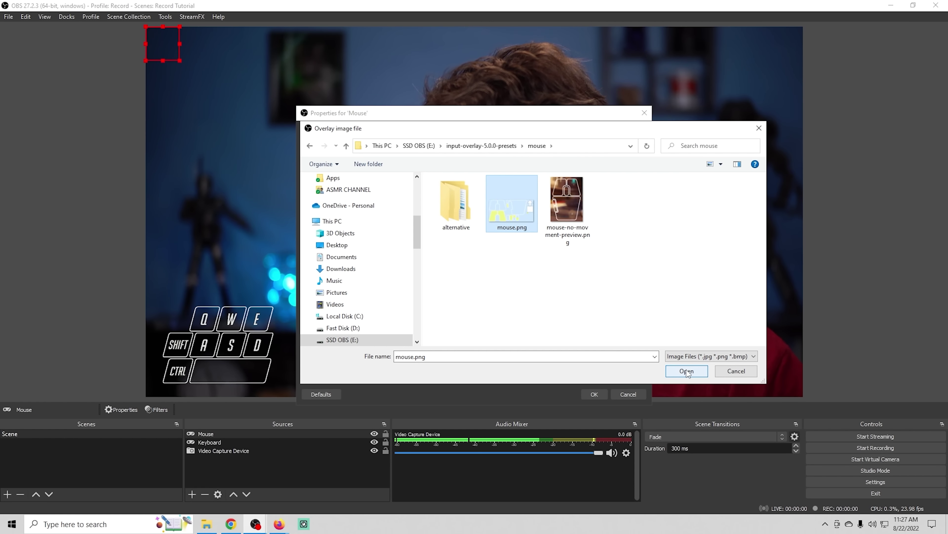
{"action": "left_click", "coordinate": [686, 371]}
{"action": "left_click_drag", "start_coordinate": [437, 119], "coordinate": [697, 90]}
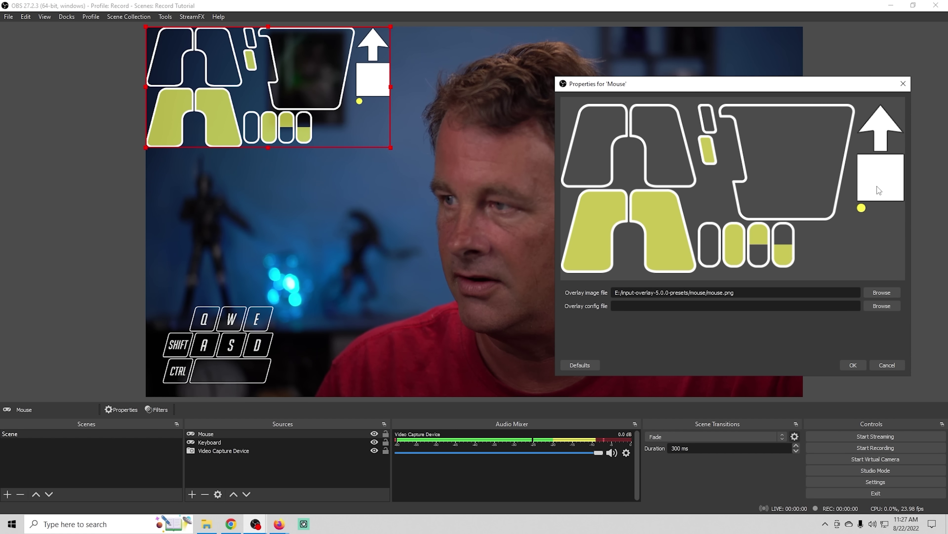
- Load mouse-arrow.json, trial the deadzone and sensitivity sliders, then reset to sensitivity 1, deadzone 0
{"action": "left_click", "coordinate": [882, 306]}
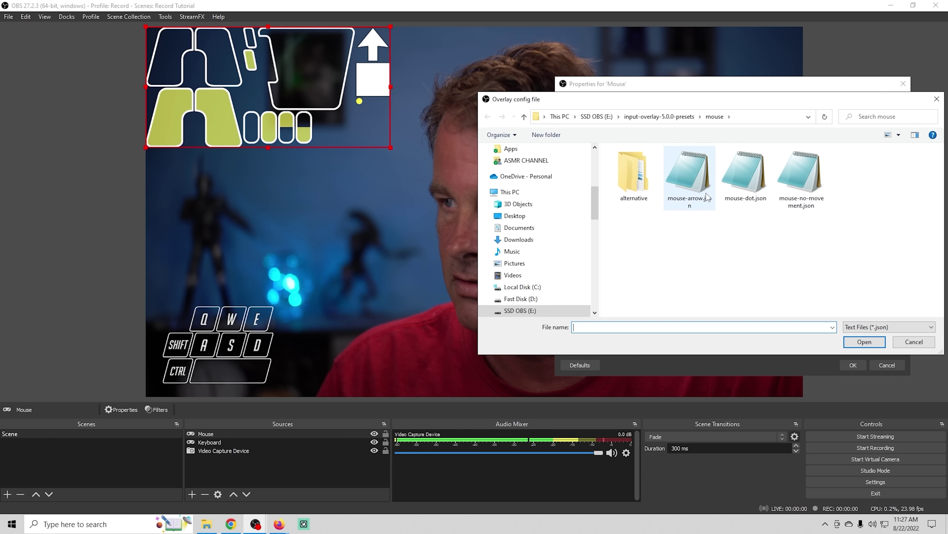
{"action": "left_click", "coordinate": [689, 174]}
{"action": "left_click", "coordinate": [872, 344]}
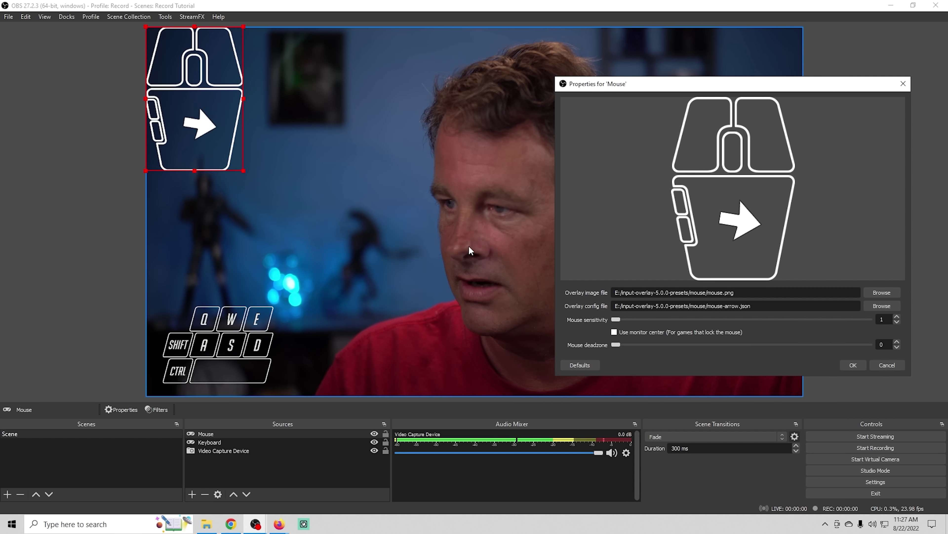
{"action": "left_click_drag", "start_coordinate": [616, 345], "coordinate": [726, 344]}
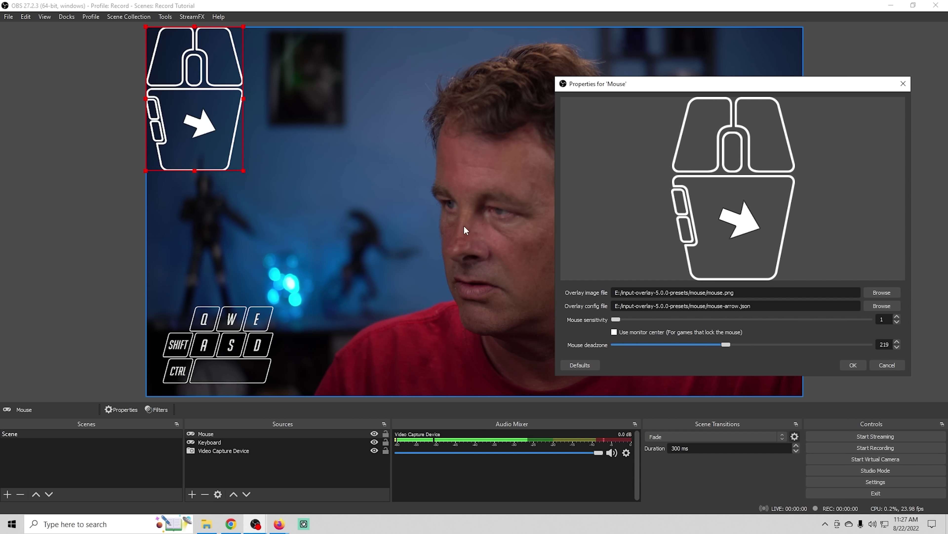
{"action": "left_click_drag", "start_coordinate": [726, 344], "coordinate": [849, 344]}
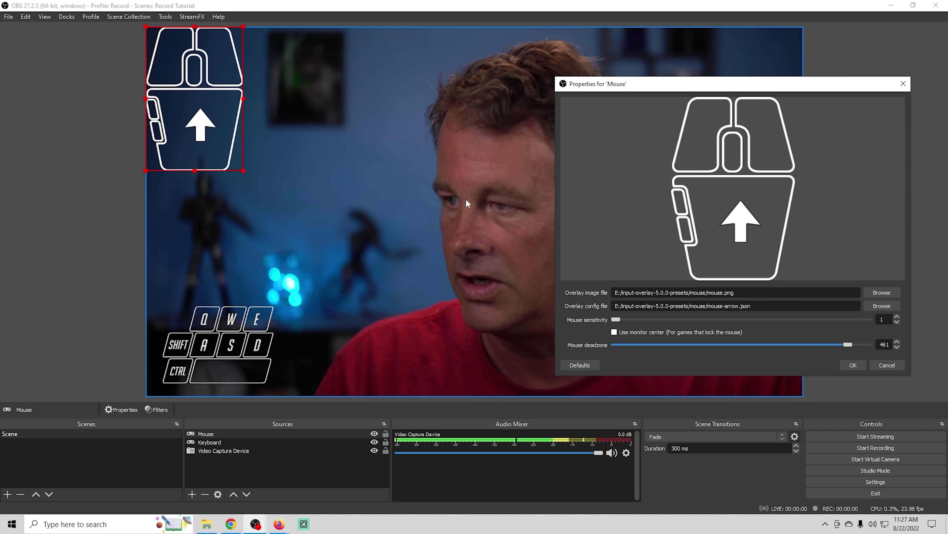
{"action": "mouse_move", "coordinate": [616, 319]}
{"action": "left_mouse_down"}
{"action": "mouse_move", "coordinate": [766, 320]}
{"action": "mouse_move", "coordinate": [615, 320]}
{"action": "left_mouse_up"}
{"action": "left_click_drag", "start_coordinate": [848, 343], "coordinate": [595, 362]}
- Switch the Mouse overlay config to mouse-dot.json
{"action": "left_click", "coordinate": [882, 305]}
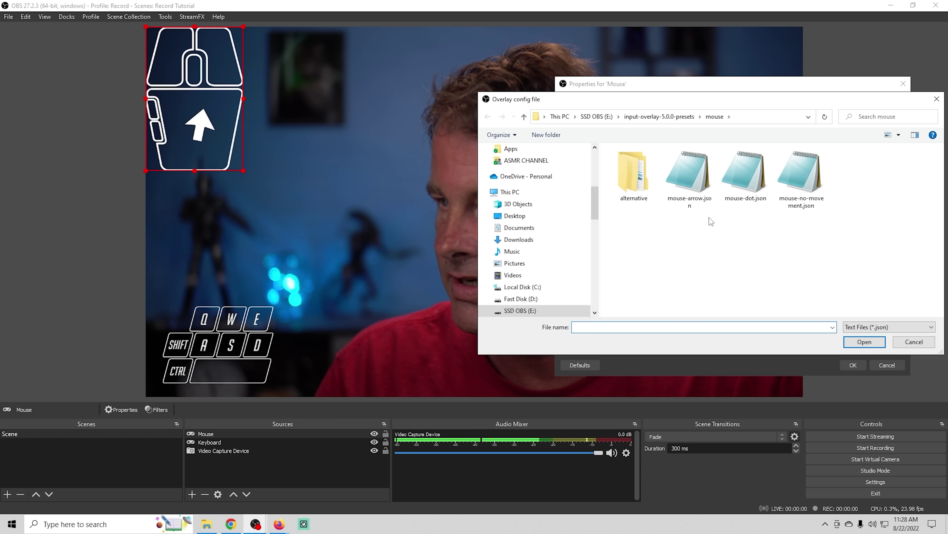
{"action": "left_click", "coordinate": [738, 180]}
{"action": "left_click", "coordinate": [853, 344]}
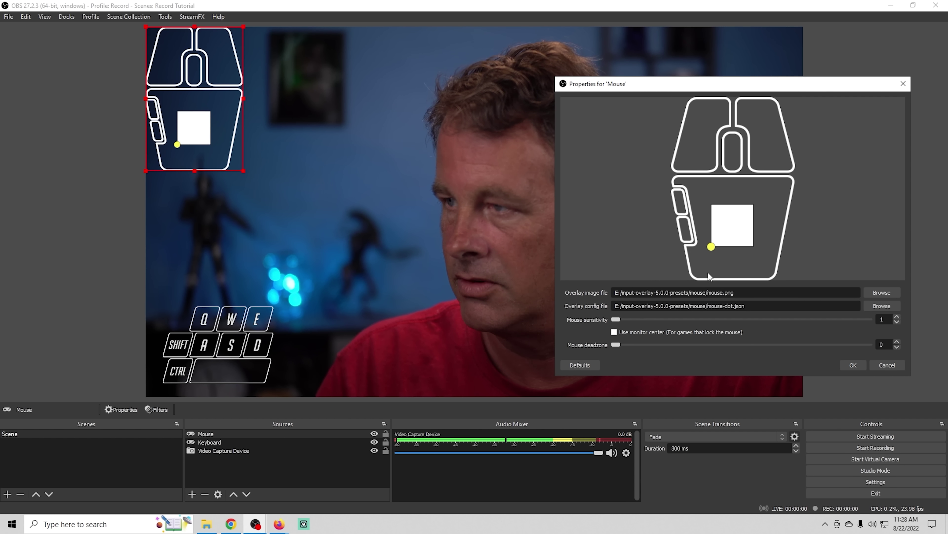
- Raise Mouse sensitivity to 337, settle it at 109, then select the webcam source
{"action": "left_click_drag", "start_coordinate": [616, 319], "coordinate": [786, 317]}
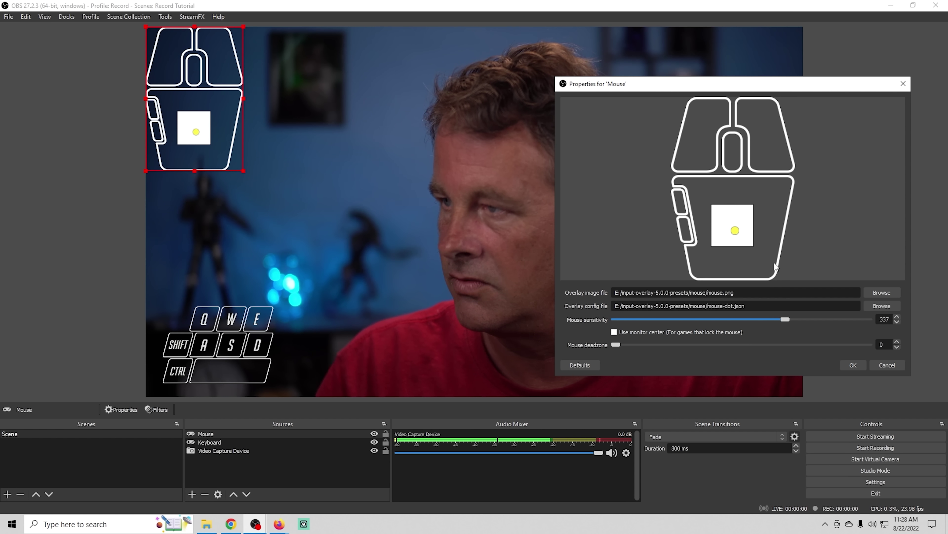
{"action": "left_click", "coordinate": [784, 317]}
{"action": "left_click_drag", "start_coordinate": [783, 318], "coordinate": [669, 326]}
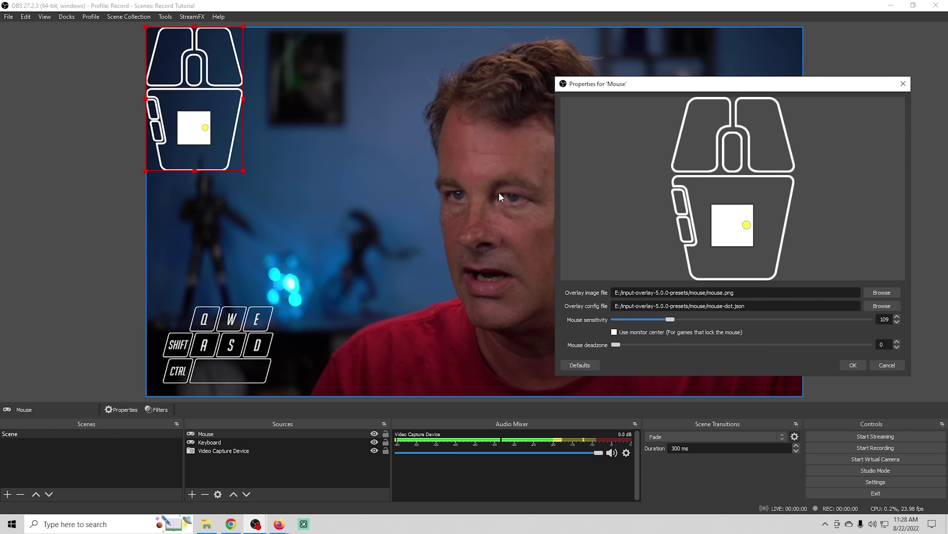
{"action": "right_click", "coordinate": [337, 200]}
{"action": "left_click", "coordinate": [293, 226]}
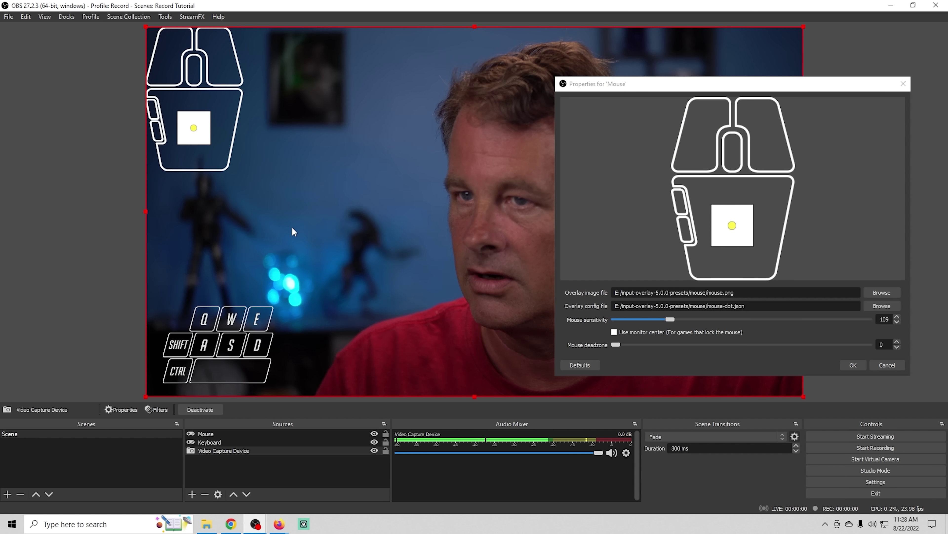
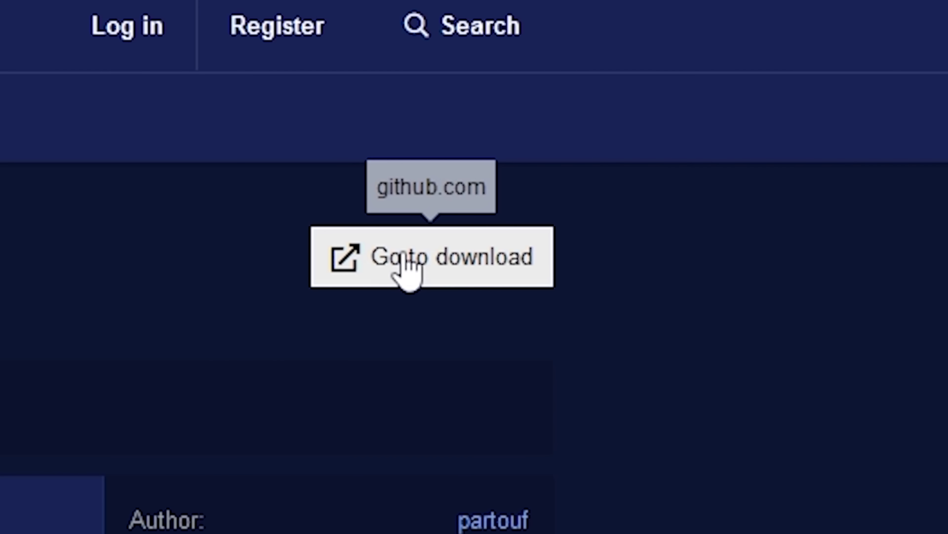
- Download OBSInfoWriter-v2.1.Windows.zip from the InfoWriter page and dismiss the downloads list
{"action": "left_click", "coordinate": [405, 262]}
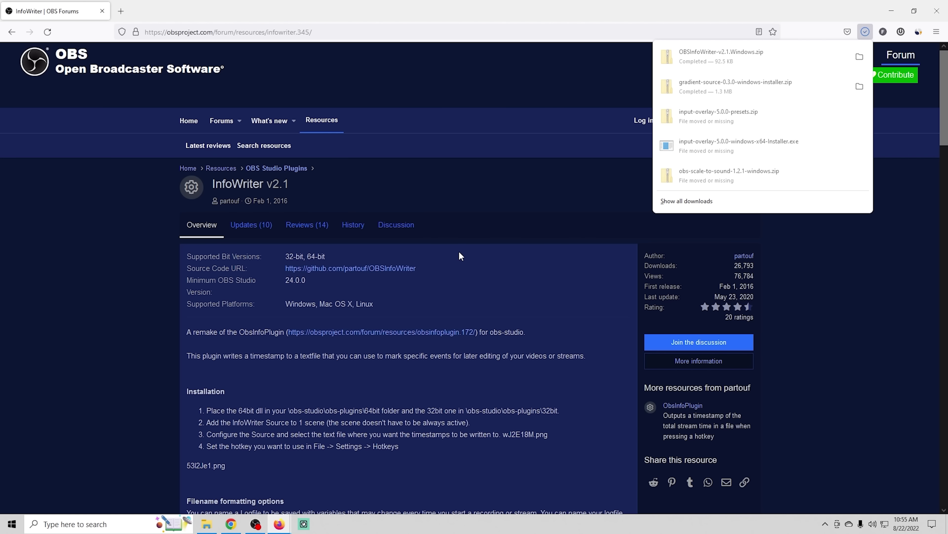
{"action": "key", "text": "Escape"}
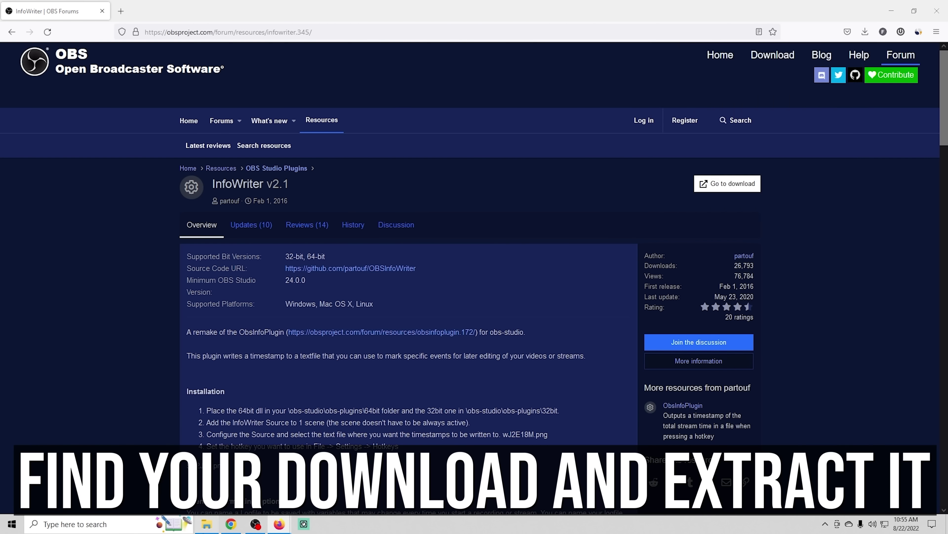
{"action": "left_click", "coordinate": [207, 524]}
- Extract the InfoWriter zip into its suggested folder
{"action": "left_click", "coordinate": [308, 77]}
{"action": "right_click", "coordinate": [457, 123]}
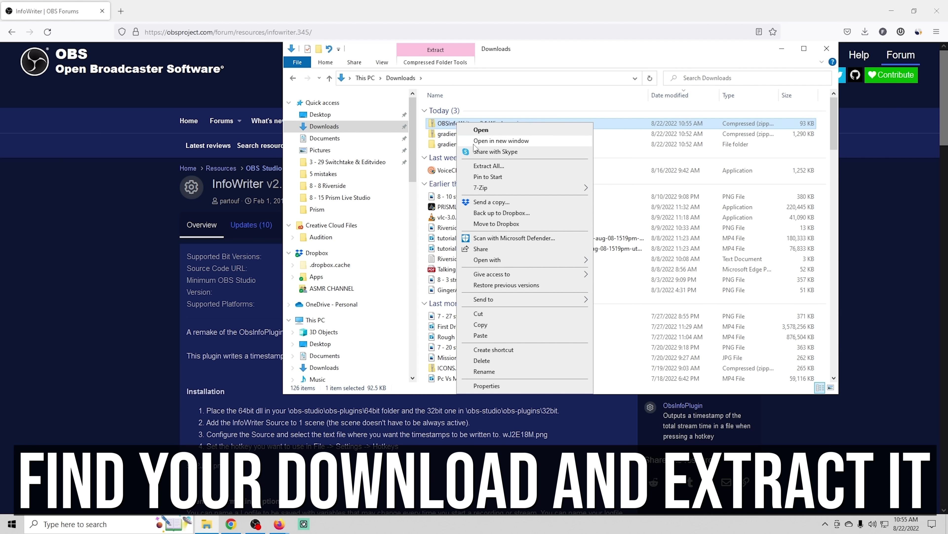
{"action": "left_click", "coordinate": [502, 166]}
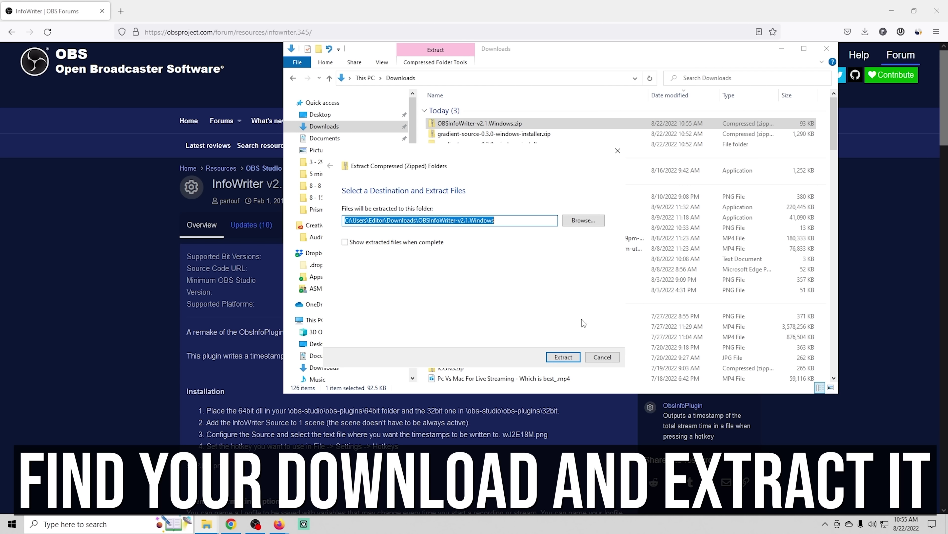
{"action": "left_click", "coordinate": [568, 358]}
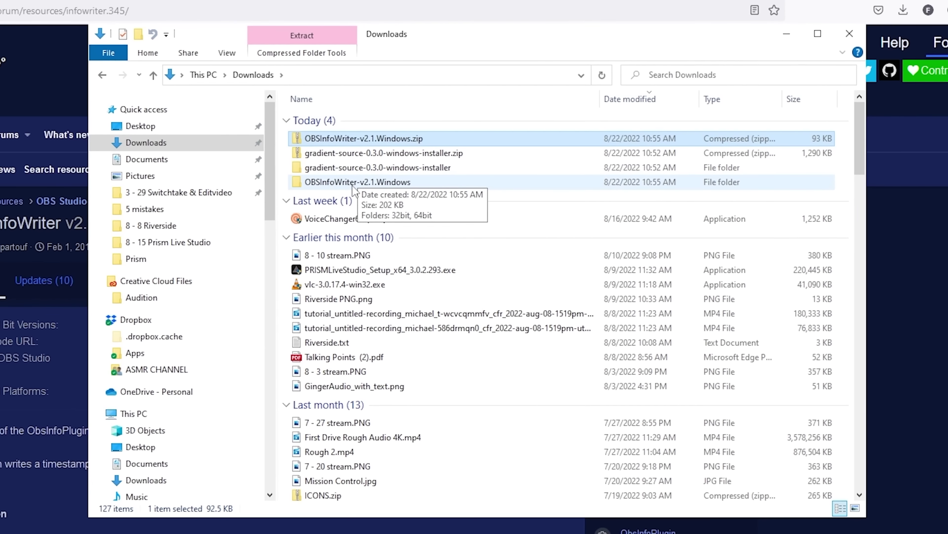
- Copy OBSInfoWriter.dll from the extracted folder's 64bit subfolder
{"action": "double_click", "coordinate": [353, 185]}
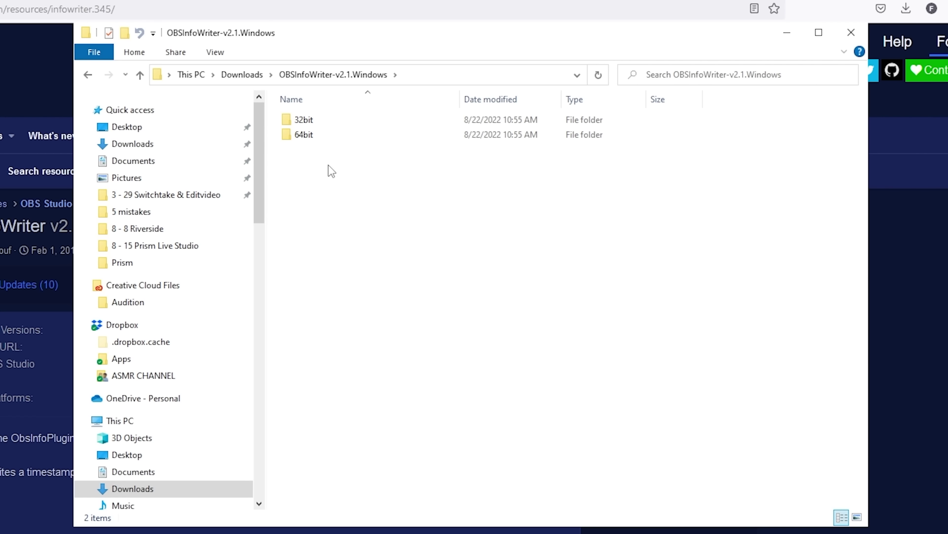
{"action": "double_click", "coordinate": [304, 137]}
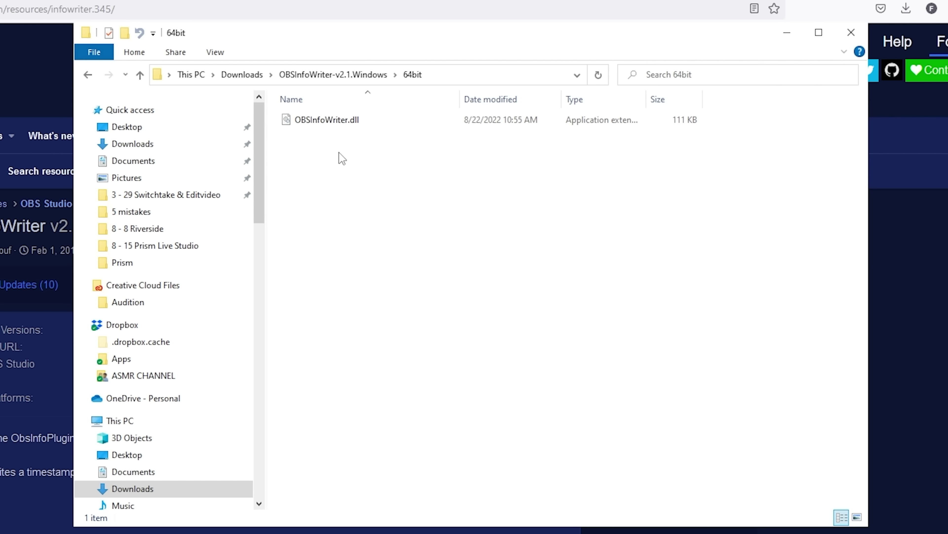
{"action": "right_click", "coordinate": [314, 123]}
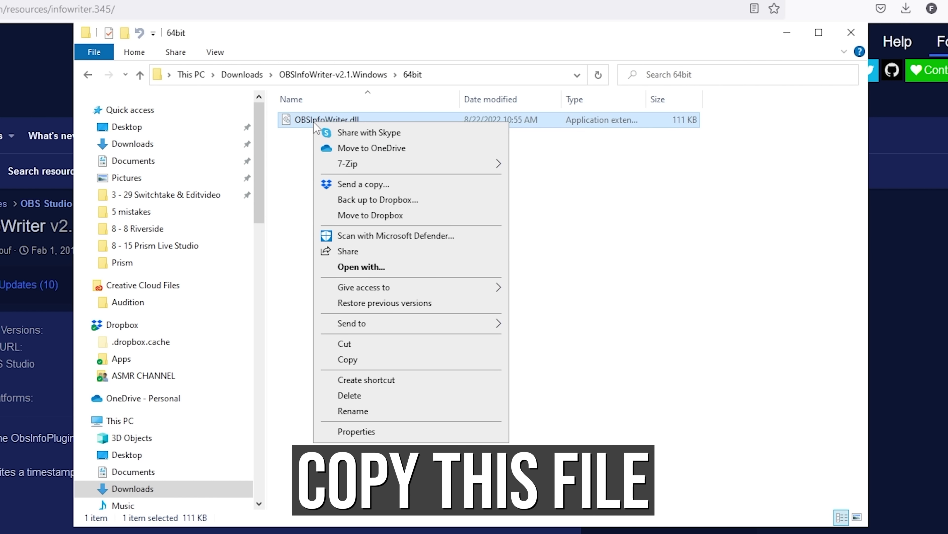
{"action": "left_click", "coordinate": [382, 361]}
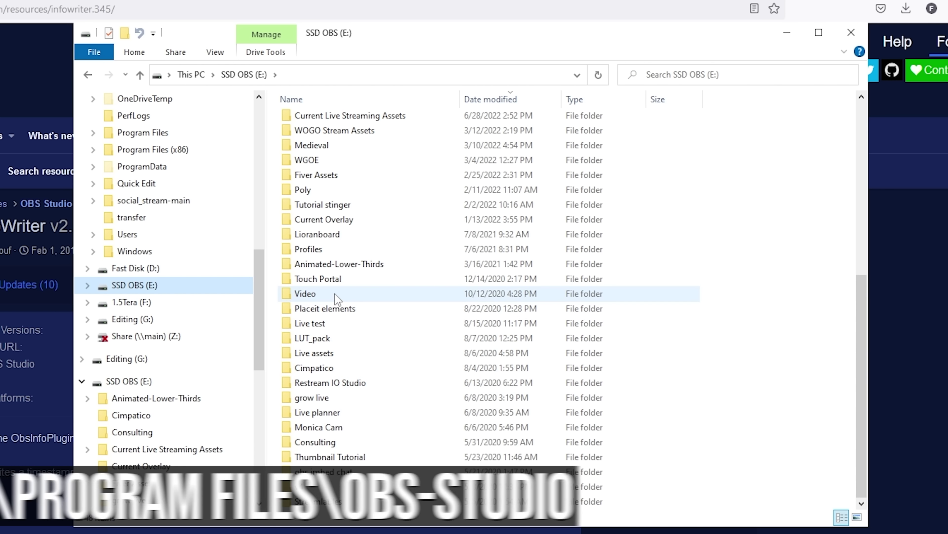
- Paste OBSInfoWriter.dll into E:\obs-studio\obs-plugins\64bit
{"action": "scroll", "coordinate": [338, 274], "scroll_direction": "up", "scroll_amount": 2}
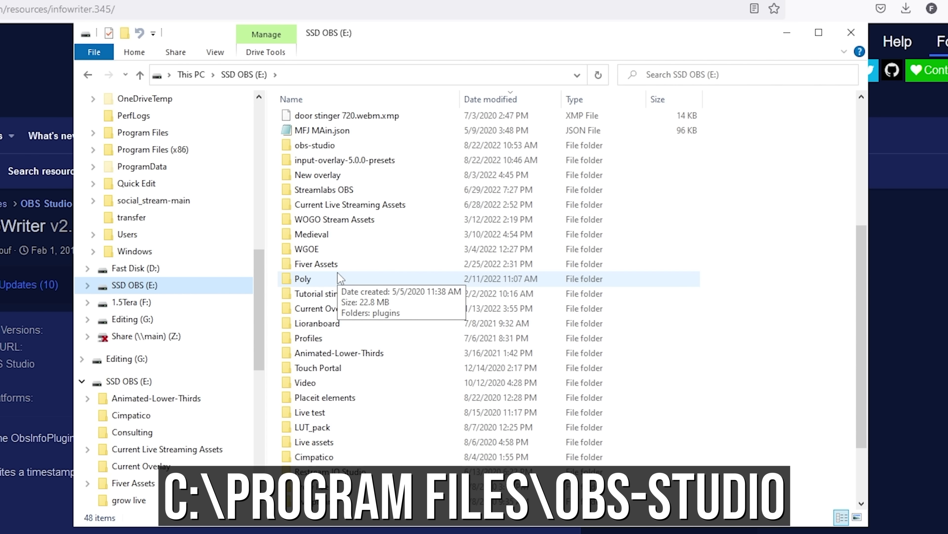
{"action": "double_click", "coordinate": [309, 147]}
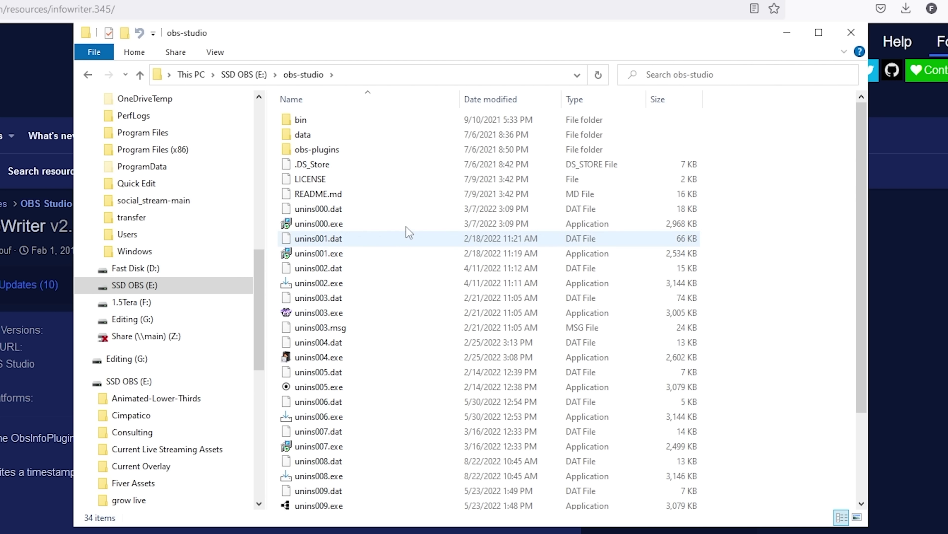
{"action": "left_click", "coordinate": [320, 159]}
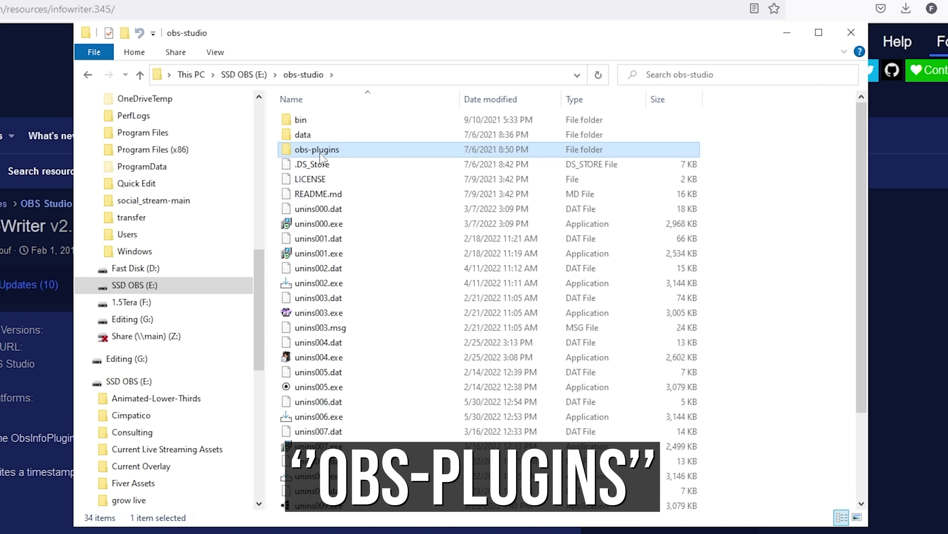
{"action": "double_click", "coordinate": [320, 152]}
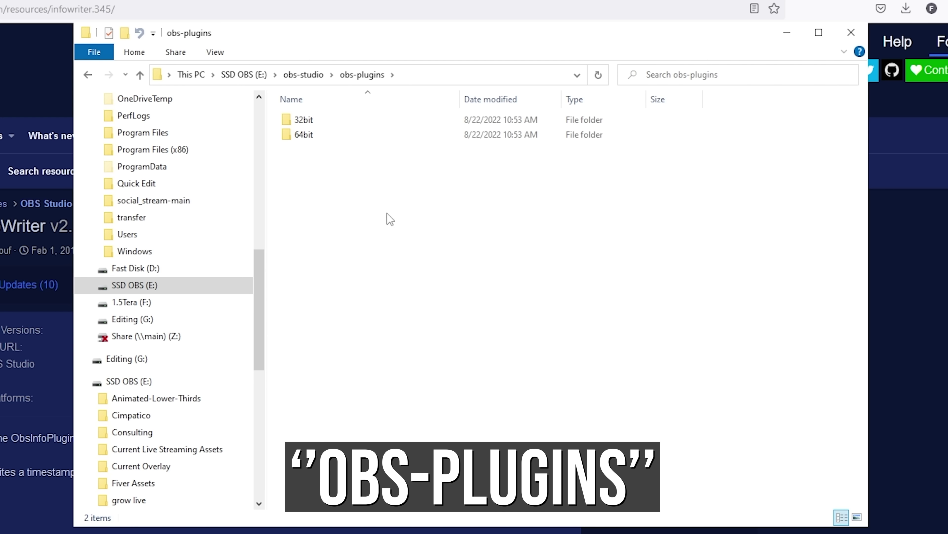
{"action": "left_click", "coordinate": [295, 139]}
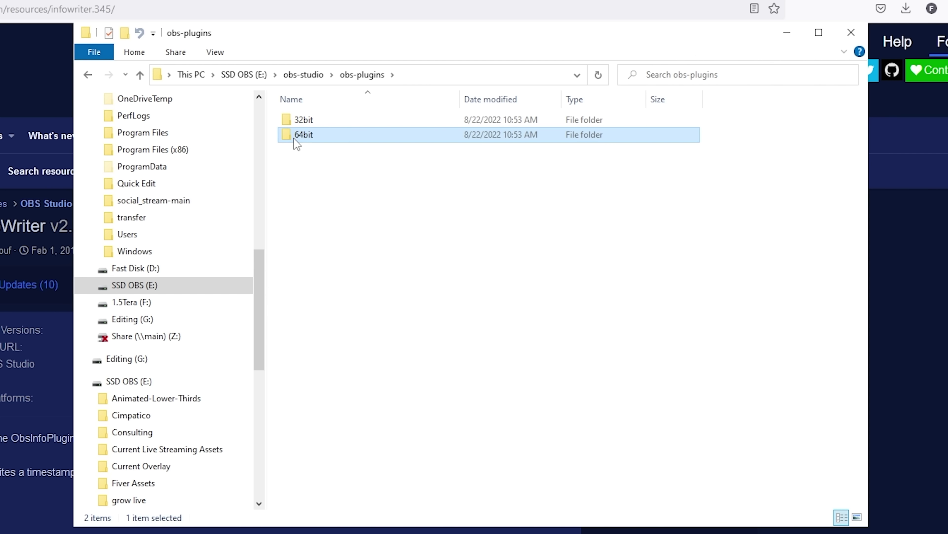
{"action": "double_click", "coordinate": [295, 140]}
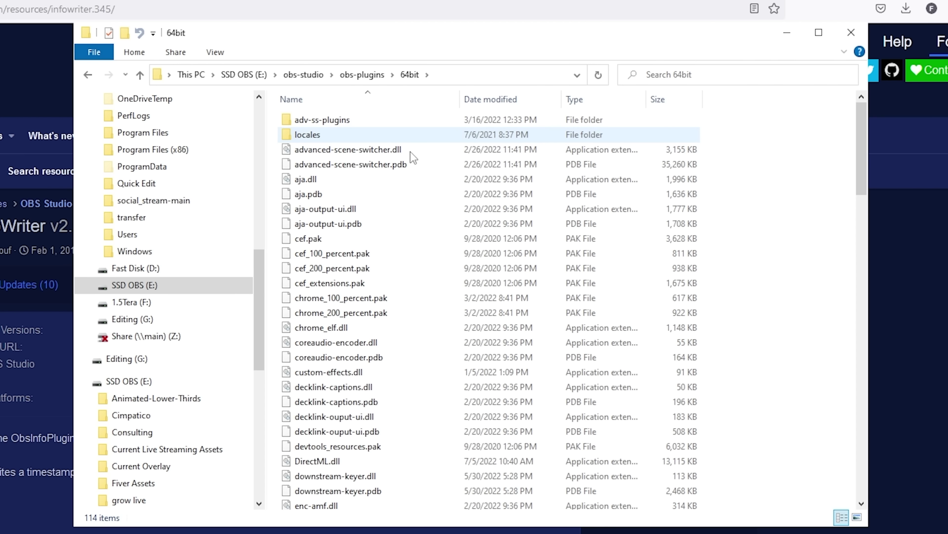
{"action": "right_click", "coordinate": [439, 283]}
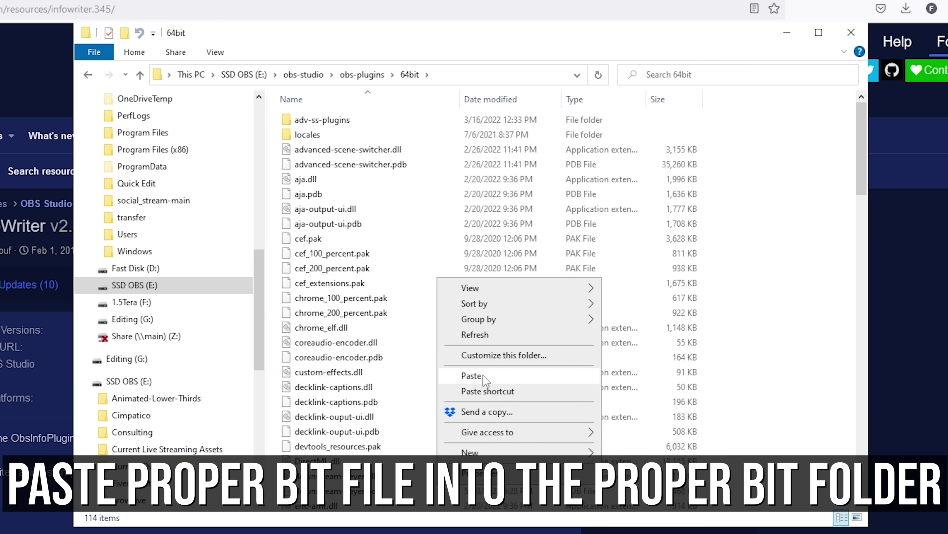
{"action": "left_click", "coordinate": [471, 376]}
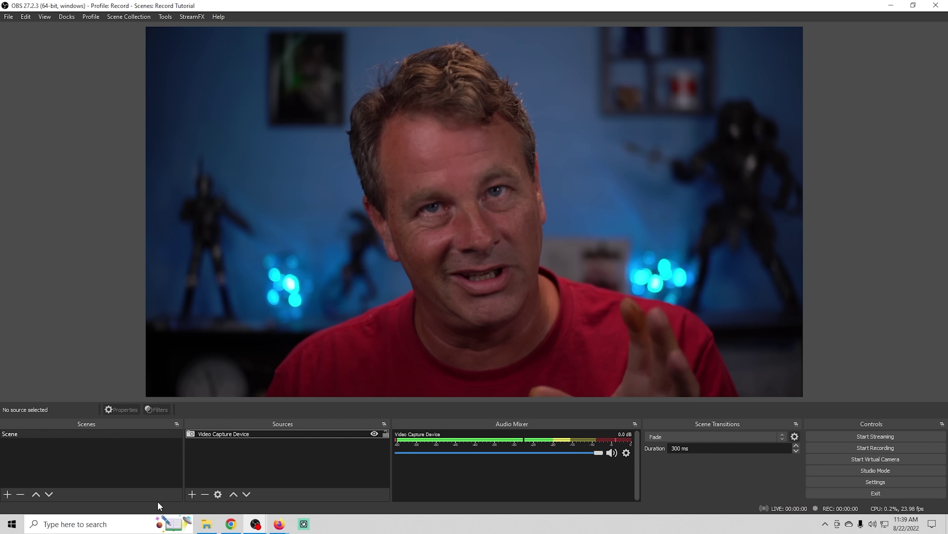
- Add an Infowriter source to the scene, keeping Output format at Default
{"action": "left_click", "coordinate": [193, 493]}
{"action": "left_click", "coordinate": [227, 465]}
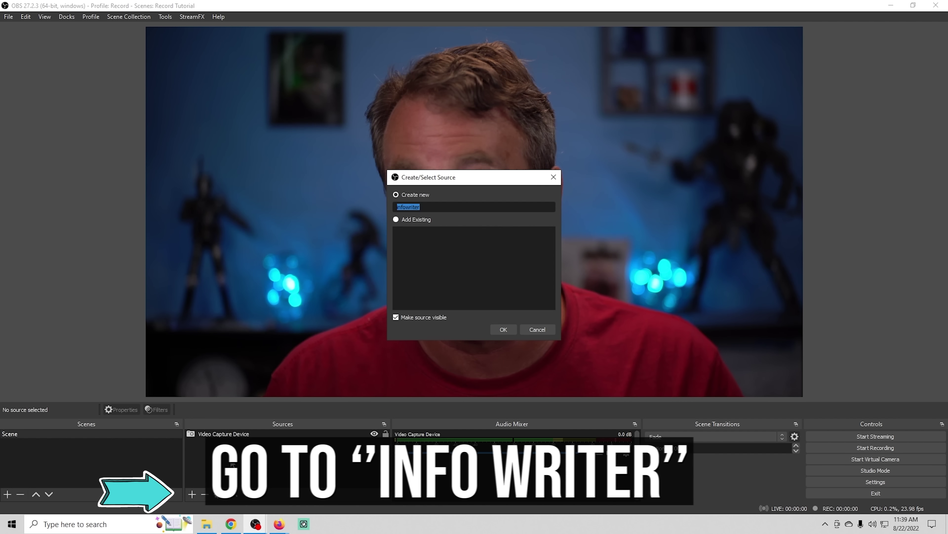
{"action": "left_click", "coordinate": [503, 329]}
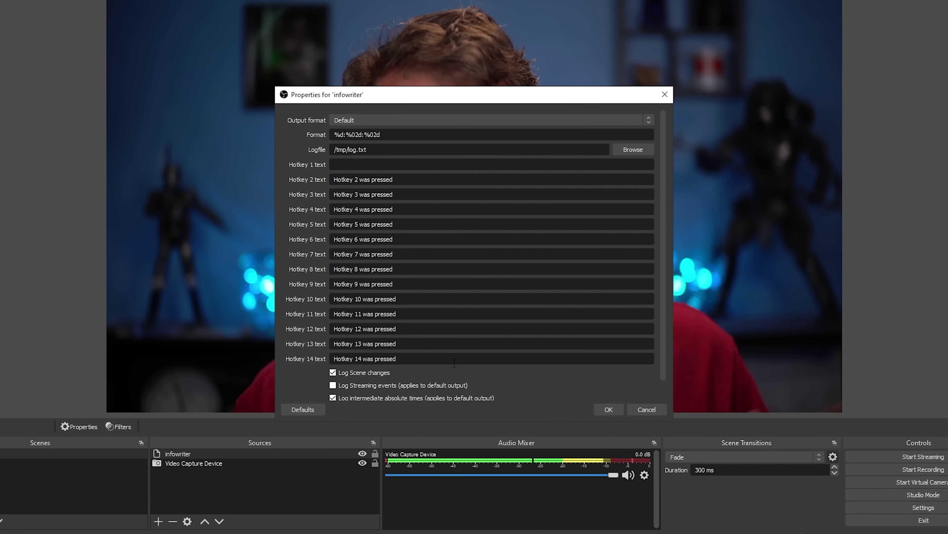
{"action": "left_click", "coordinate": [414, 120]}
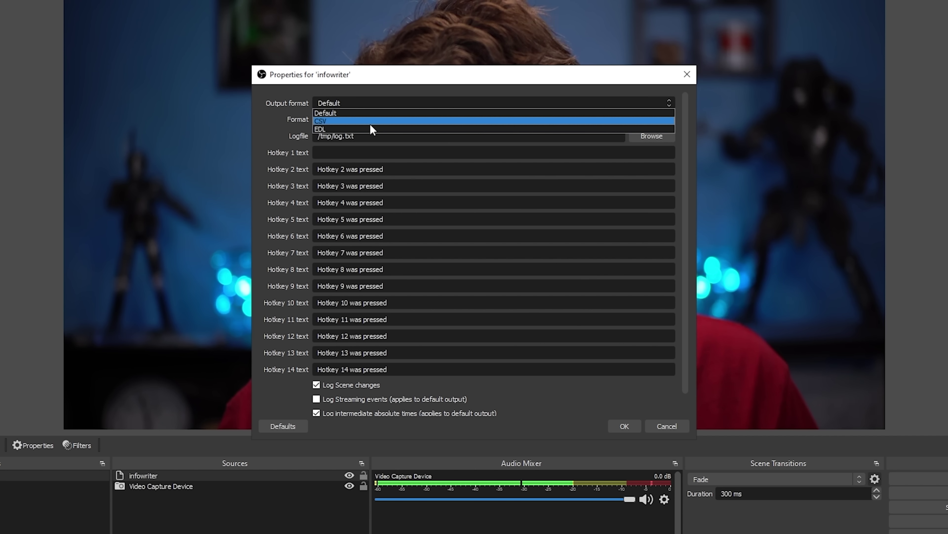
{"action": "left_click", "coordinate": [365, 111]}
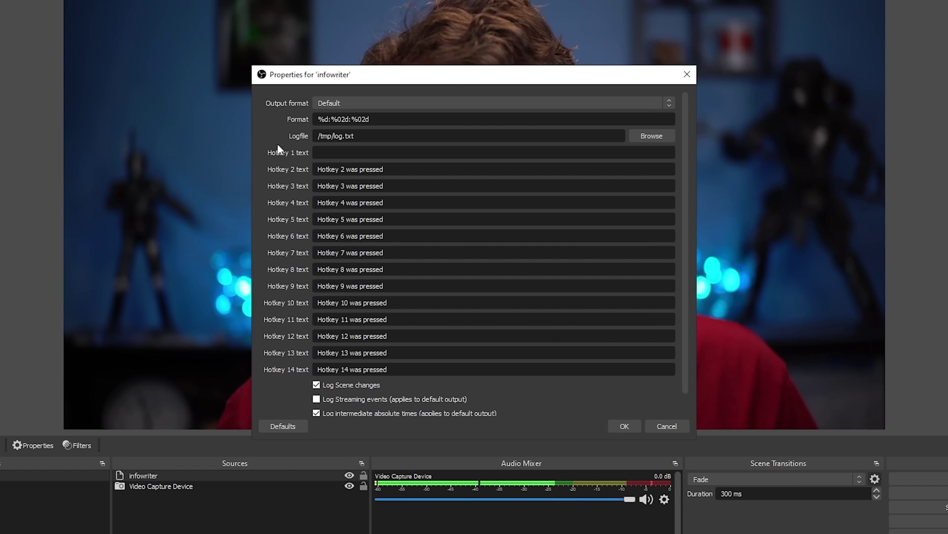
- Save the infowriter log file as 'Logfile' on drive E:, giving E:/Logfile
{"action": "left_click", "coordinate": [653, 137]}
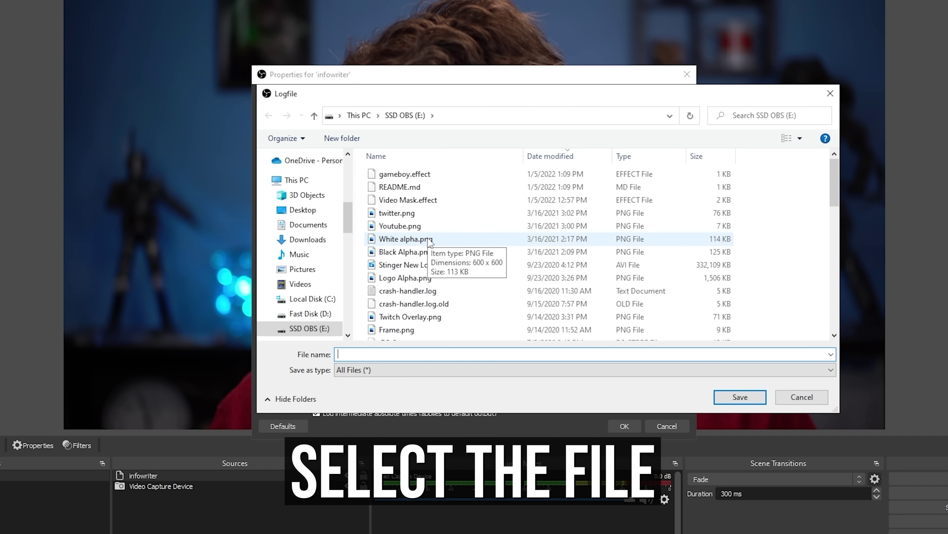
{"action": "scroll", "coordinate": [433, 271], "scroll_direction": "down", "scroll_amount": 1}
{"action": "scroll", "coordinate": [432, 272], "scroll_direction": "down", "scroll_amount": 1}
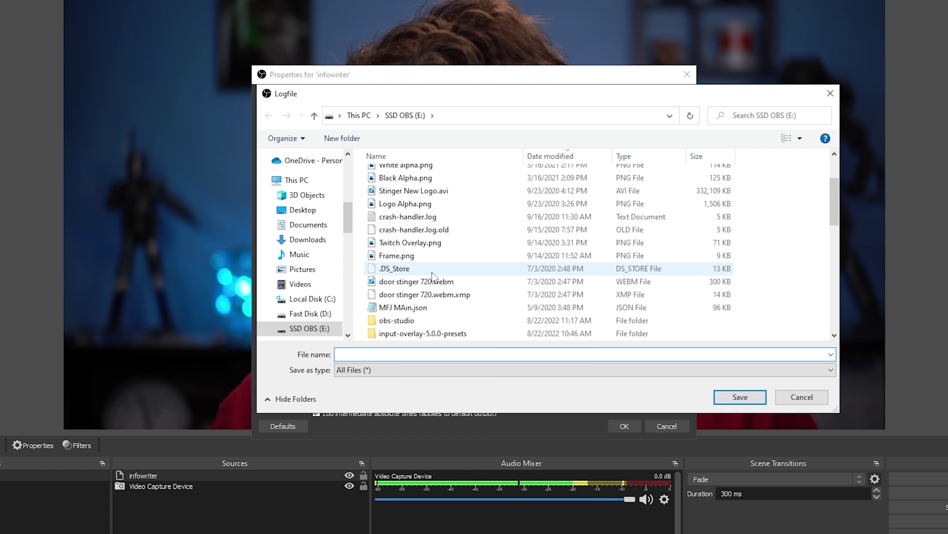
{"action": "scroll", "coordinate": [430, 272], "scroll_direction": "up", "scroll_amount": 2}
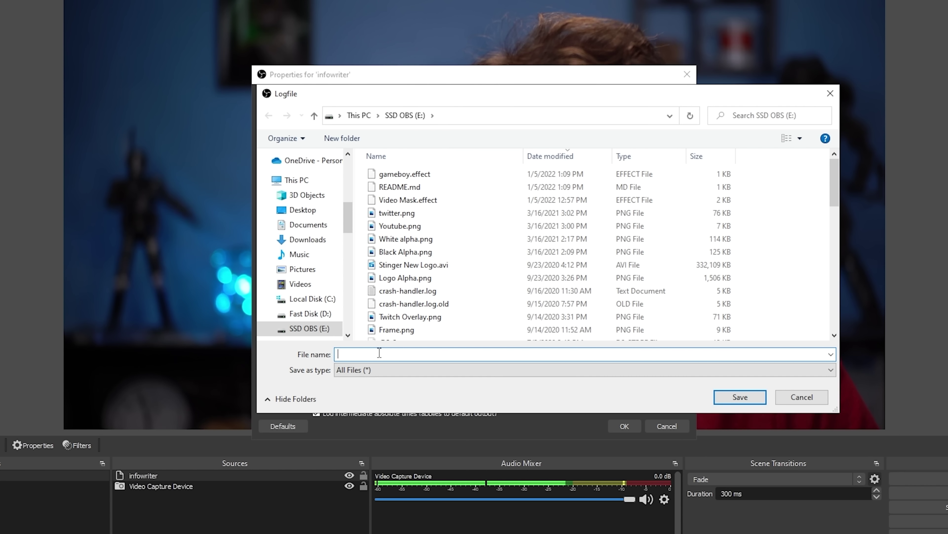
{"action": "type", "text": "Logfile"}
{"action": "left_click", "coordinate": [750, 392]}
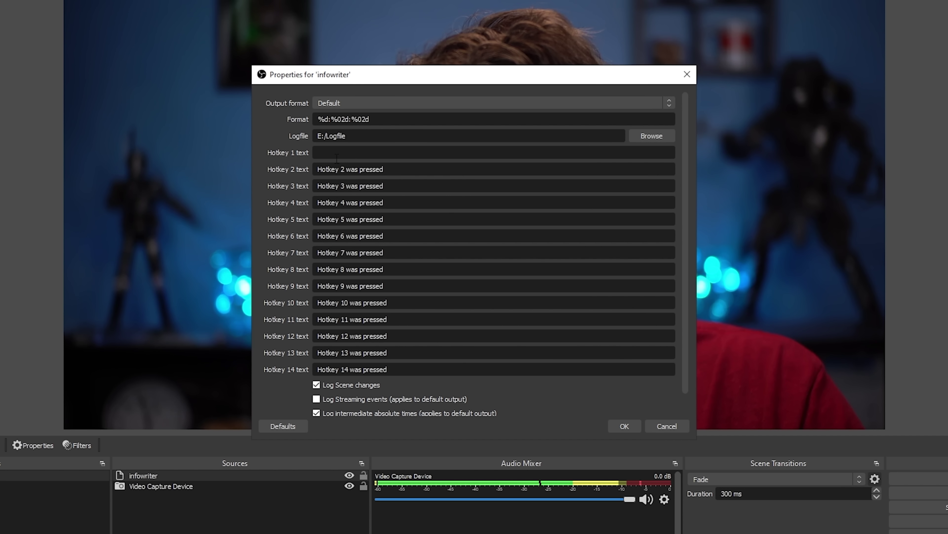
- Enter Gag, Keep and Hot Kill as infowriter's Hotkey 1–3 texts and confirm
{"action": "type", "text": "Gag"}
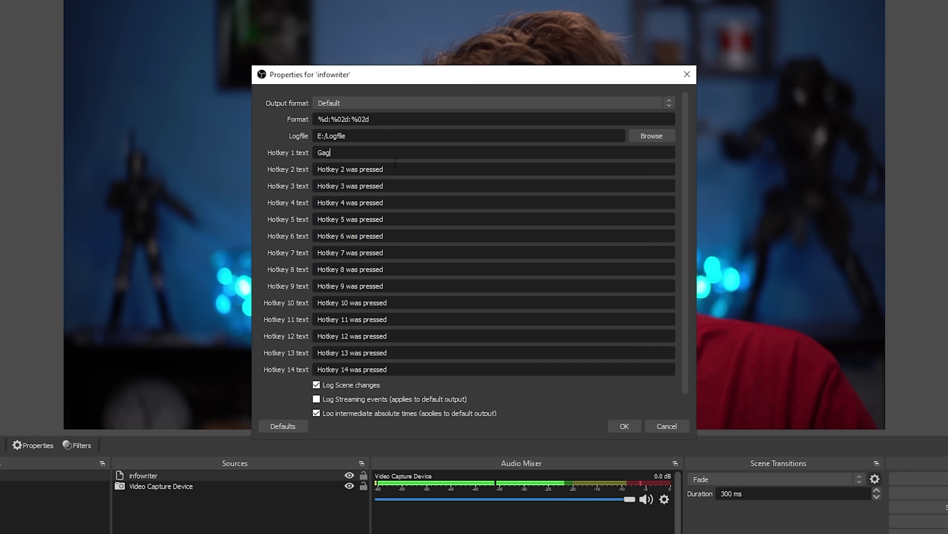
{"action": "type", "text": "K"}
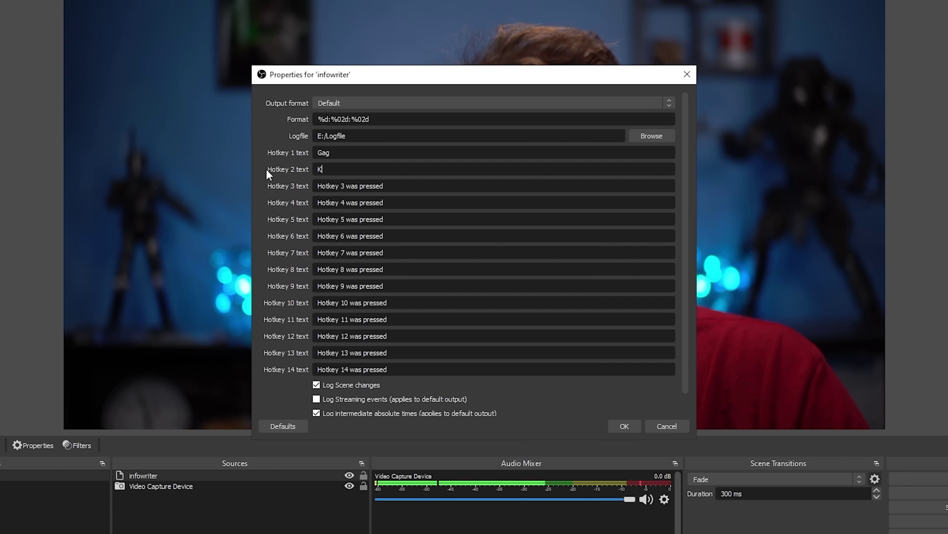
{"action": "type", "text": "eep"}
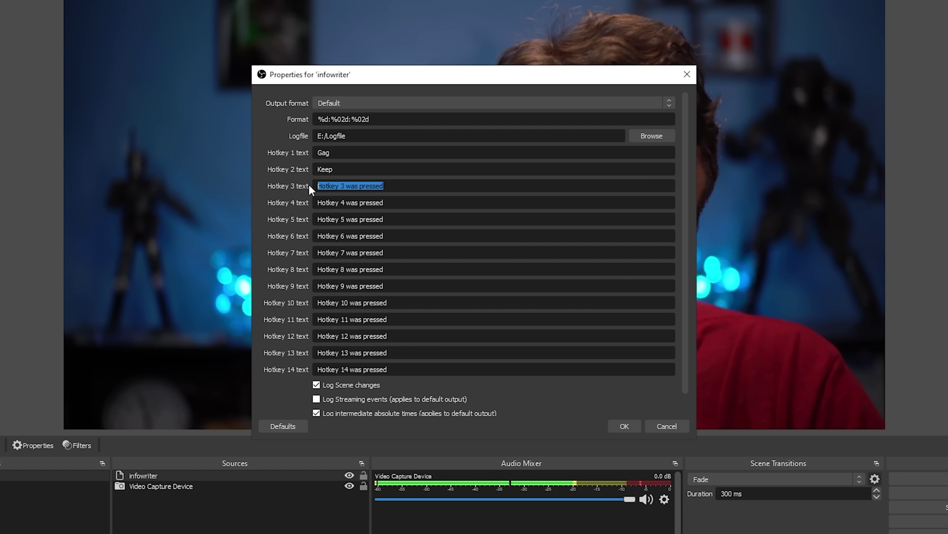
{"action": "type", "text": "Hot Kill"}
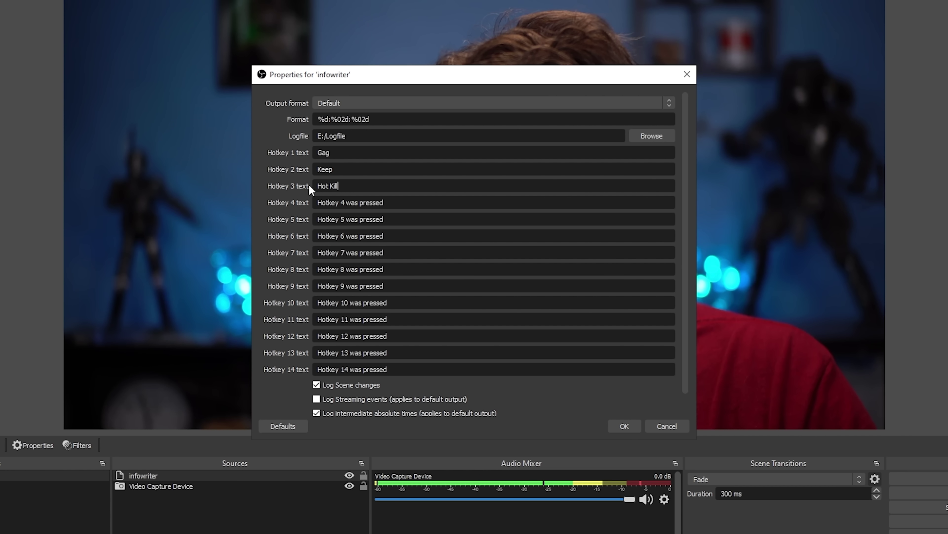
{"action": "scroll", "coordinate": [556, 379], "scroll_direction": "down", "scroll_amount": 1}
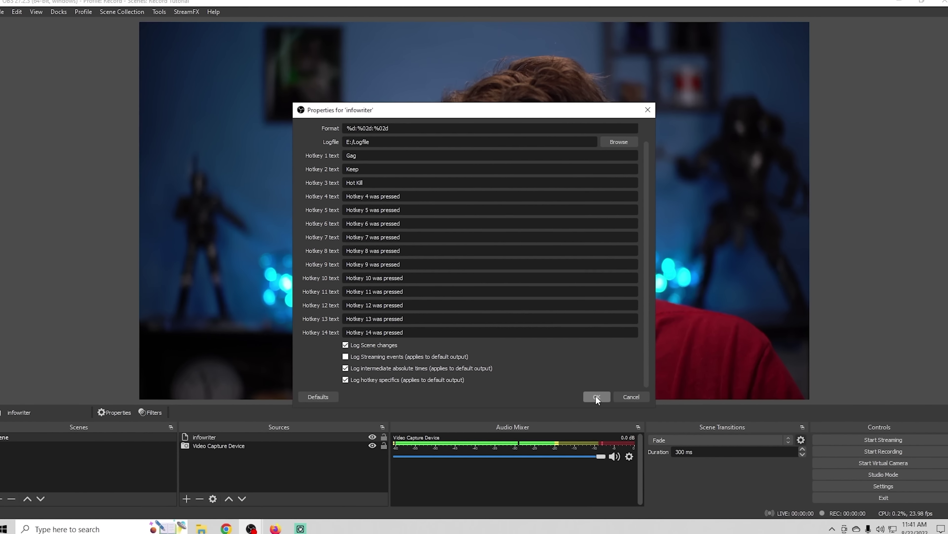
{"action": "left_click", "coordinate": [597, 397]}
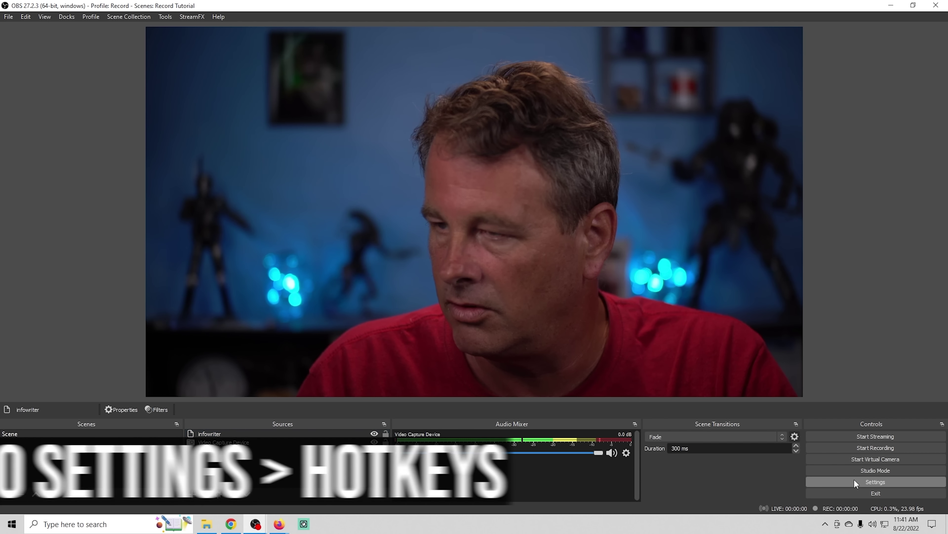
- Bind infowriter's Hotkey 1, 2 and 3 to G, P and K in Settings > Hotkeys
{"action": "left_click", "coordinate": [855, 480]}
{"action": "left_click", "coordinate": [246, 218]}
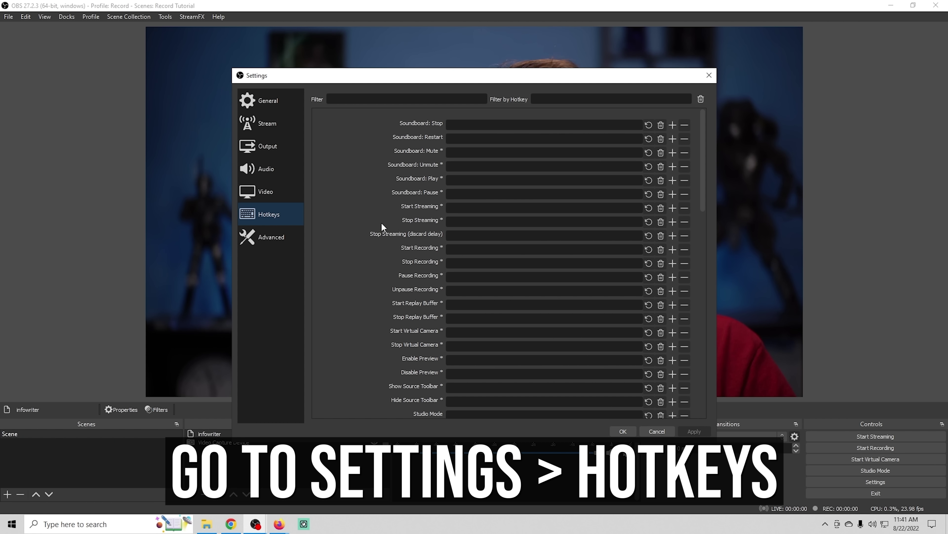
{"action": "scroll", "coordinate": [452, 229], "scroll_direction": "down", "scroll_amount": 15}
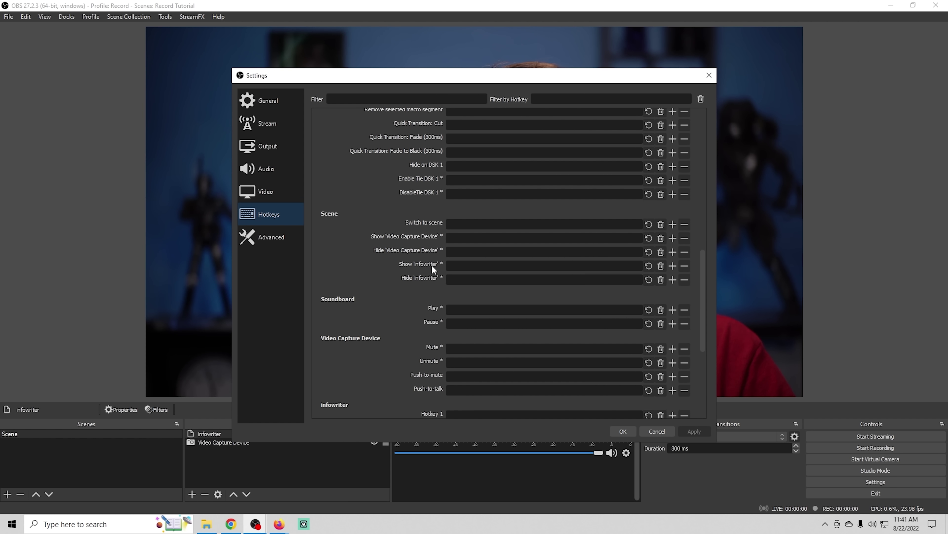
{"action": "scroll", "coordinate": [407, 273], "scroll_direction": "down", "scroll_amount": 5}
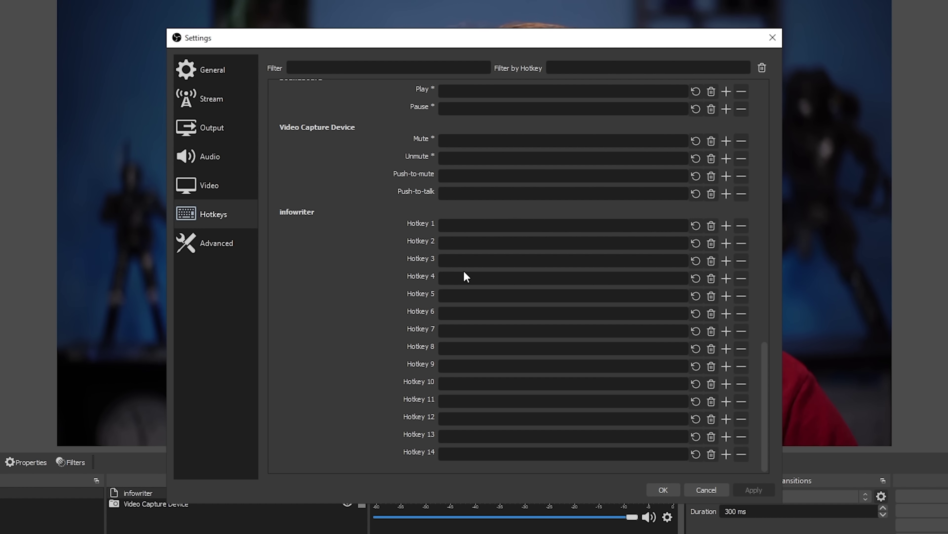
{"action": "key", "text": "g"}
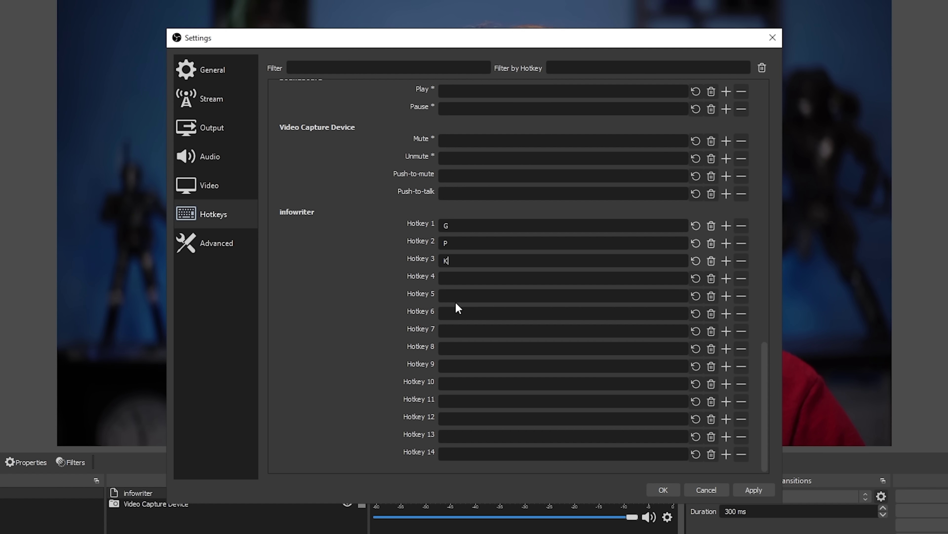
{"action": "left_click", "coordinate": [663, 489]}
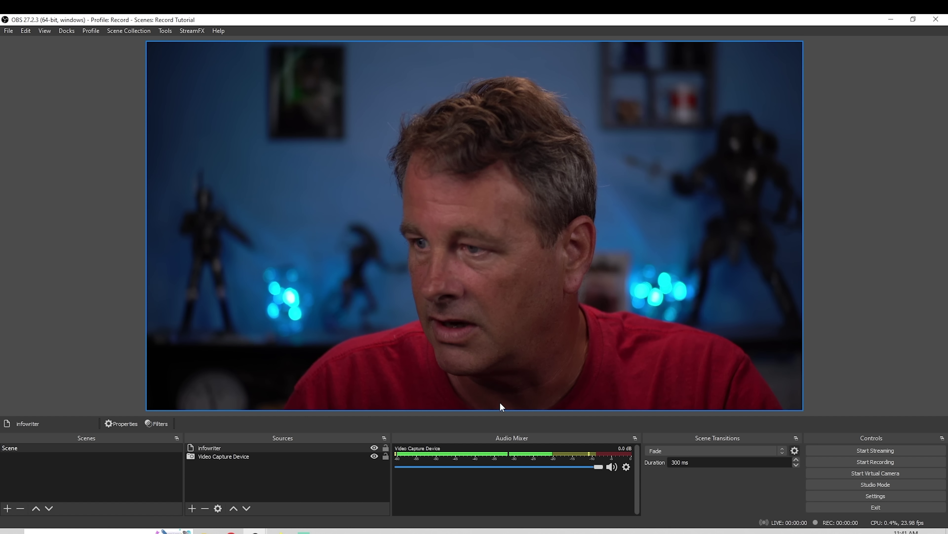
- Review the infowriter source's hotkey texts in its properties and close them
{"action": "right_click", "coordinate": [269, 446]}
{"action": "left_click", "coordinate": [290, 436]}
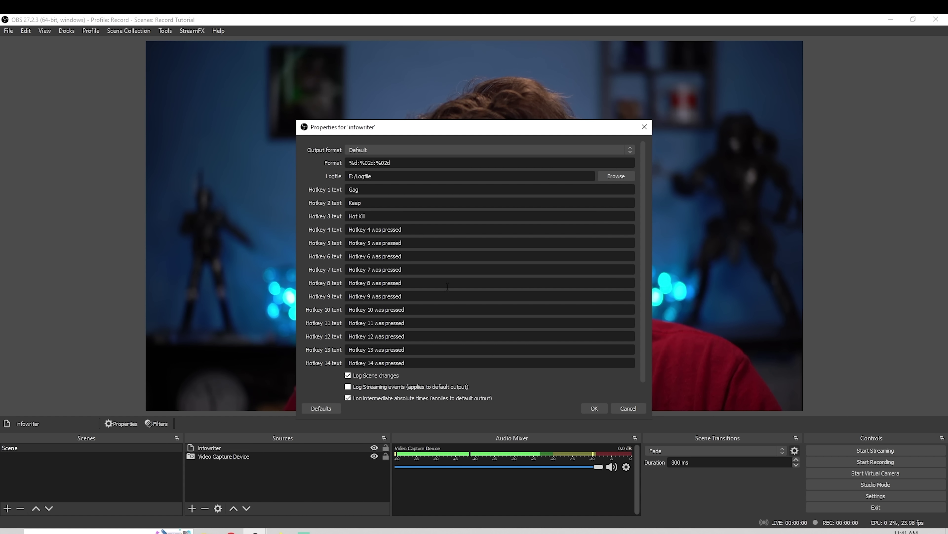
{"action": "left_click", "coordinate": [592, 409]}
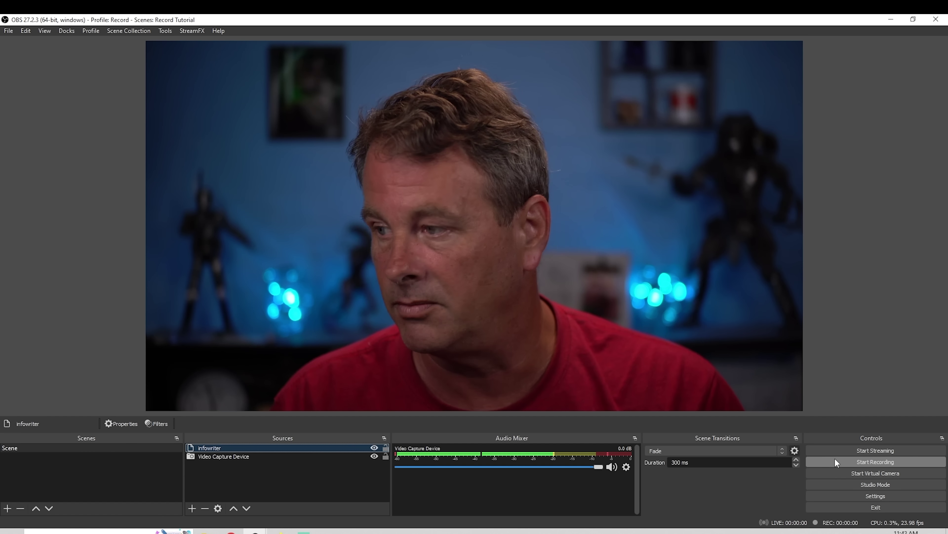
{"action": "left_click", "coordinate": [835, 457]}
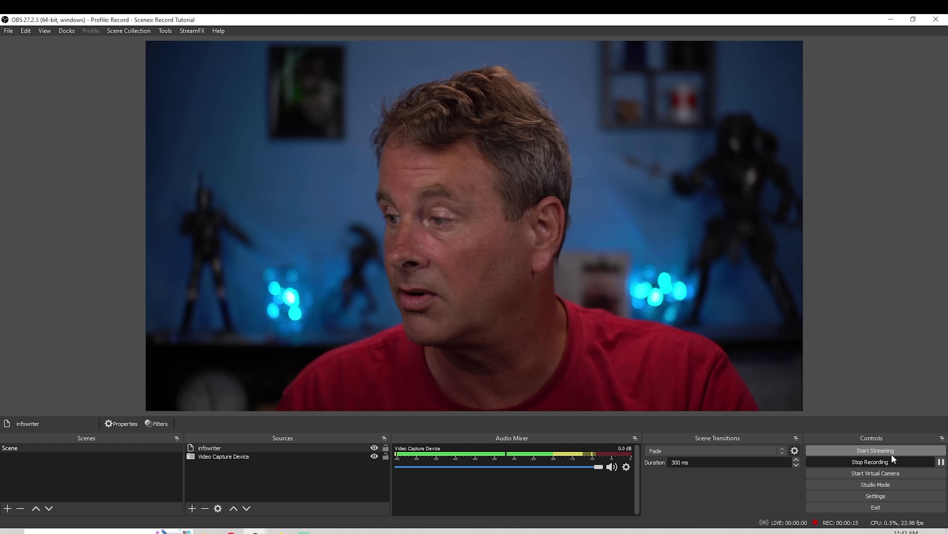
{"action": "left_click", "coordinate": [886, 462]}
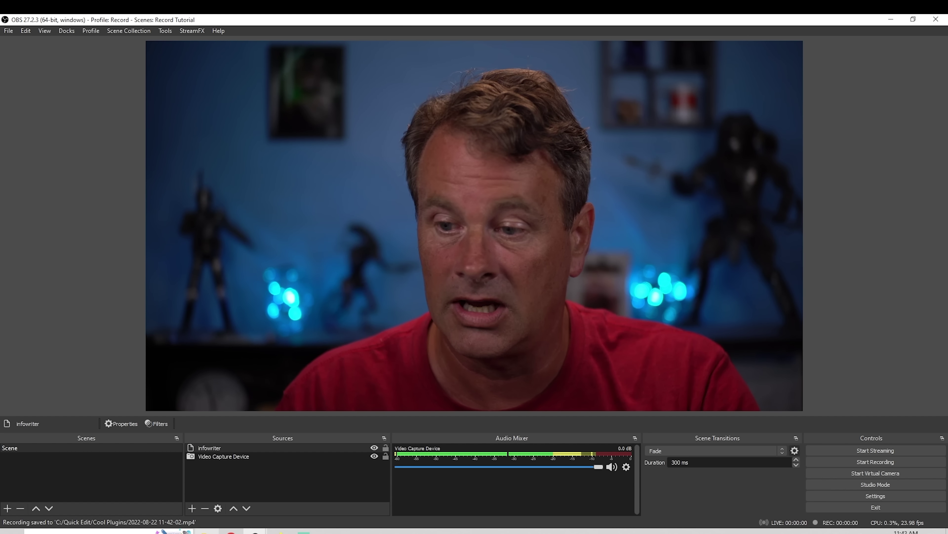
{"action": "left_click", "coordinate": [231, 530]}
- Open the Logfile on SSD OBS (E:) in Notepad
{"action": "scroll", "coordinate": [249, 360], "scroll_direction": "down", "scroll_amount": 12}
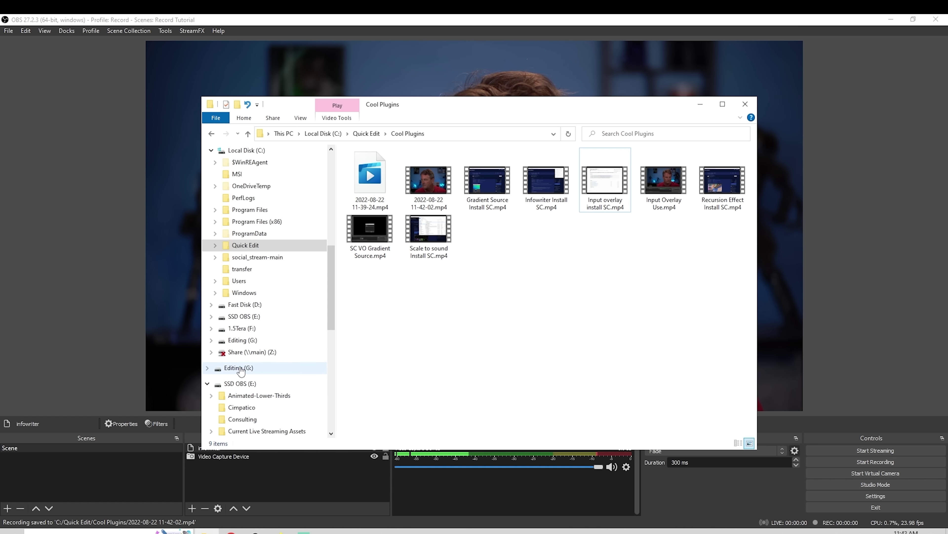
{"action": "scroll", "coordinate": [246, 273], "scroll_direction": "up", "scroll_amount": 5}
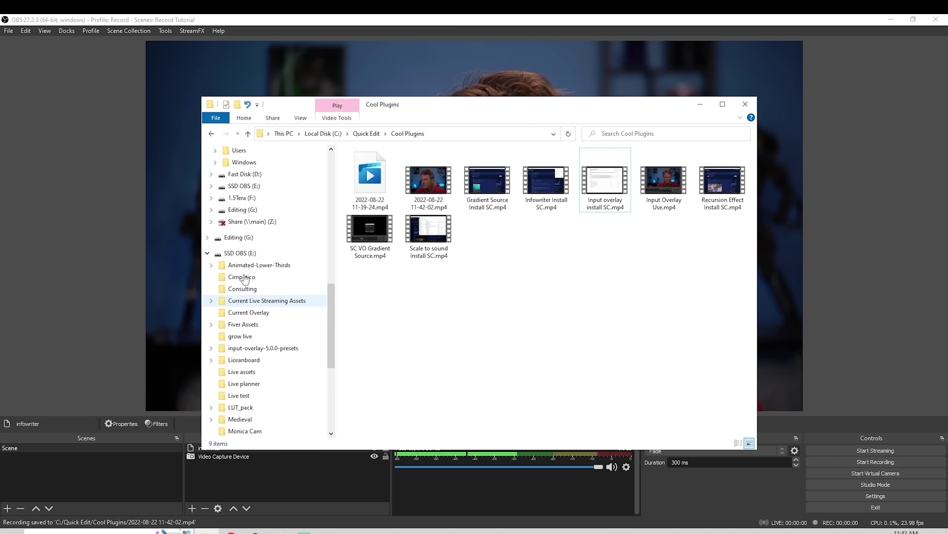
{"action": "left_click", "coordinate": [241, 241]}
{"action": "right_click", "coordinate": [365, 167]}
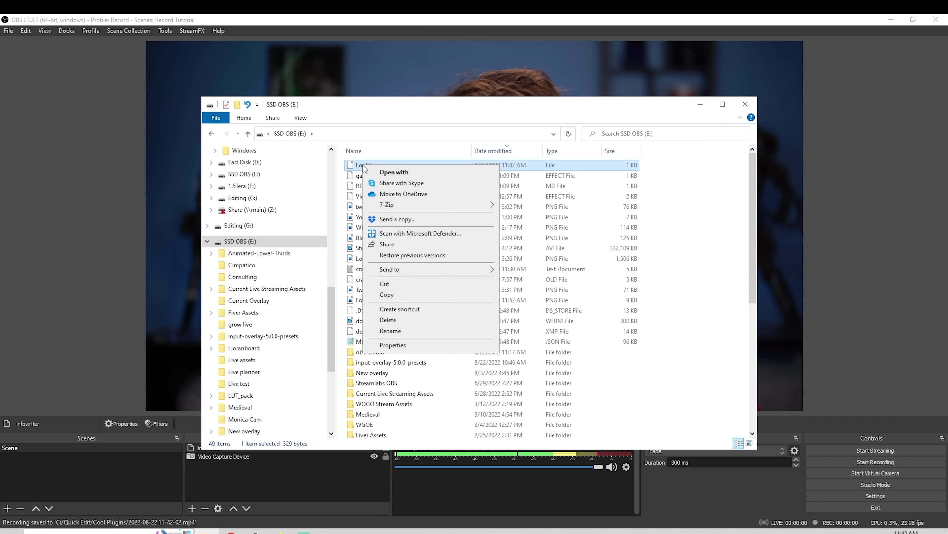
{"action": "left_click", "coordinate": [392, 172]}
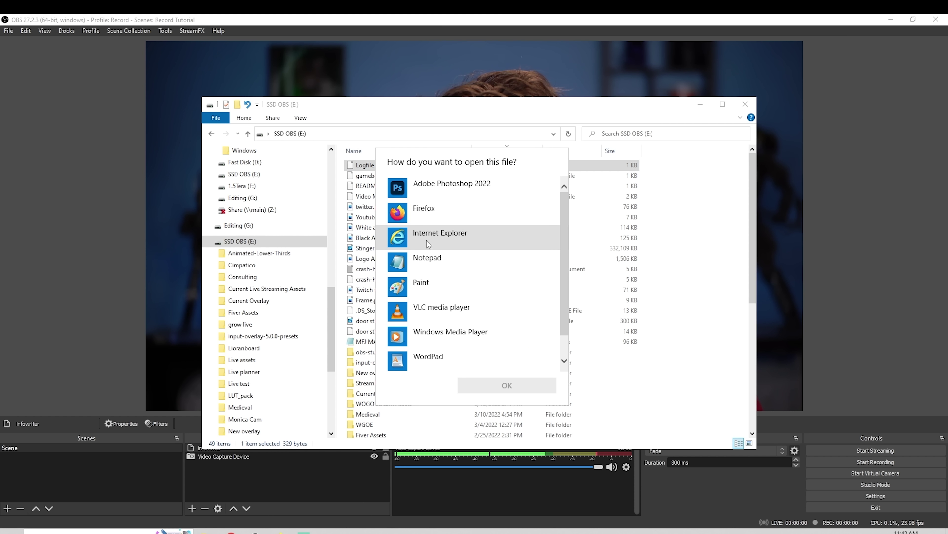
{"action": "left_click", "coordinate": [425, 260]}
{"action": "left_click", "coordinate": [486, 386]}
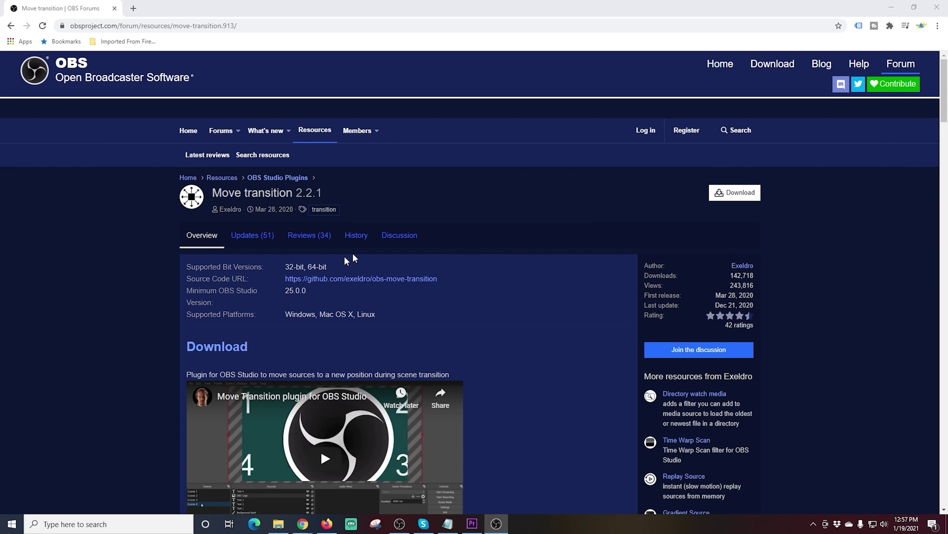
{"action": "scroll", "coordinate": [359, 250], "scroll_direction": "down", "scroll_amount": 3}
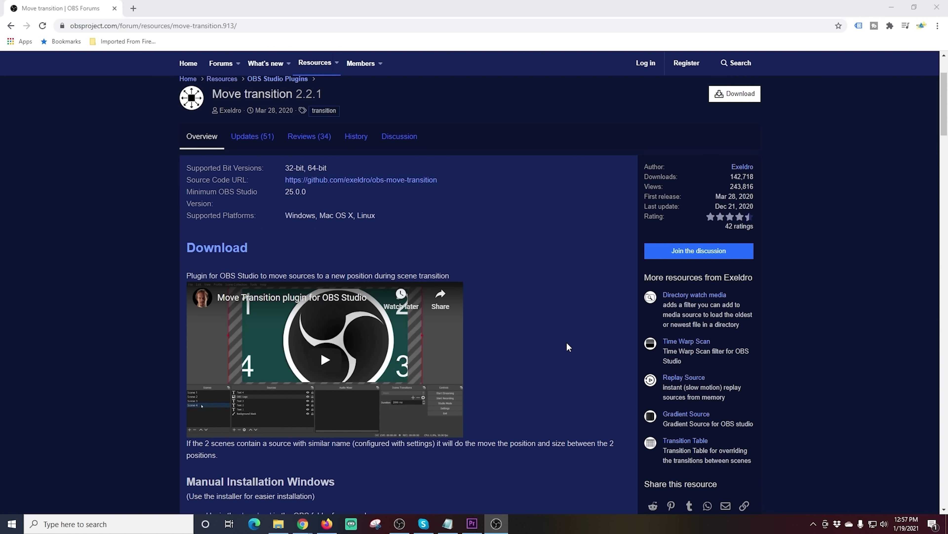
{"action": "scroll", "coordinate": [566, 346], "scroll_direction": "down", "scroll_amount": 5}
{"action": "scroll", "coordinate": [567, 348], "scroll_direction": "down", "scroll_amount": 6}
{"action": "scroll", "coordinate": [568, 348], "scroll_direction": "up", "scroll_amount": 7}
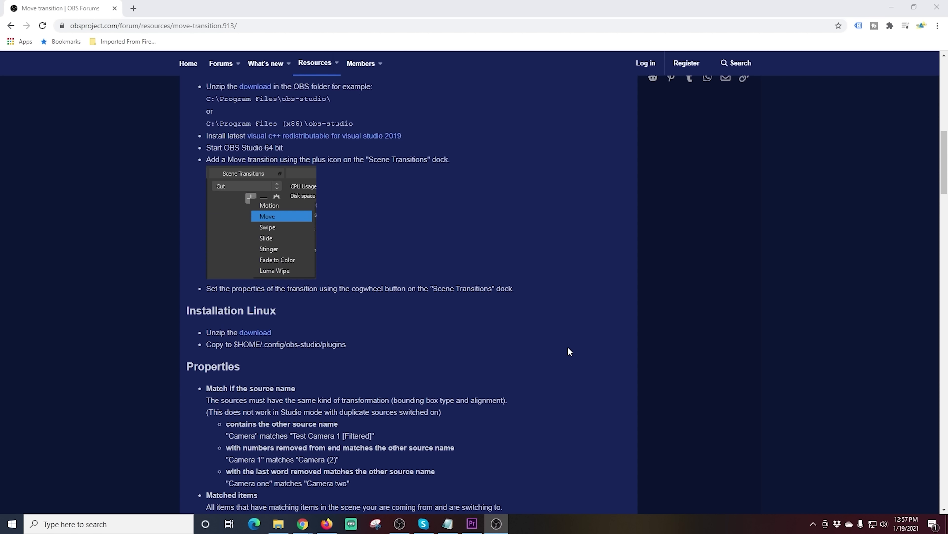
{"action": "scroll", "coordinate": [568, 347], "scroll_direction": "up", "scroll_amount": 6}
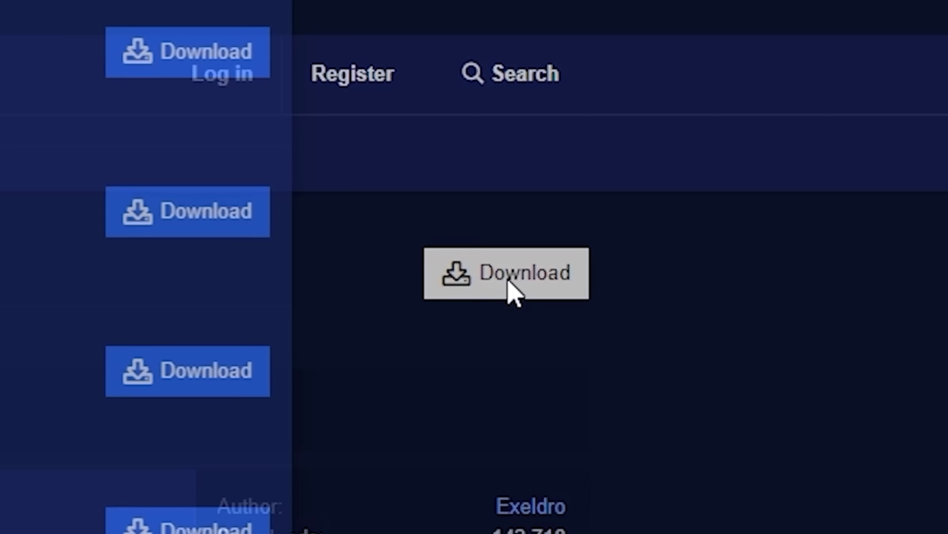
- Download move-transition-2.2.1-windows-installer.zip from the Move transition files list
{"action": "left_click", "coordinate": [462, 299]}
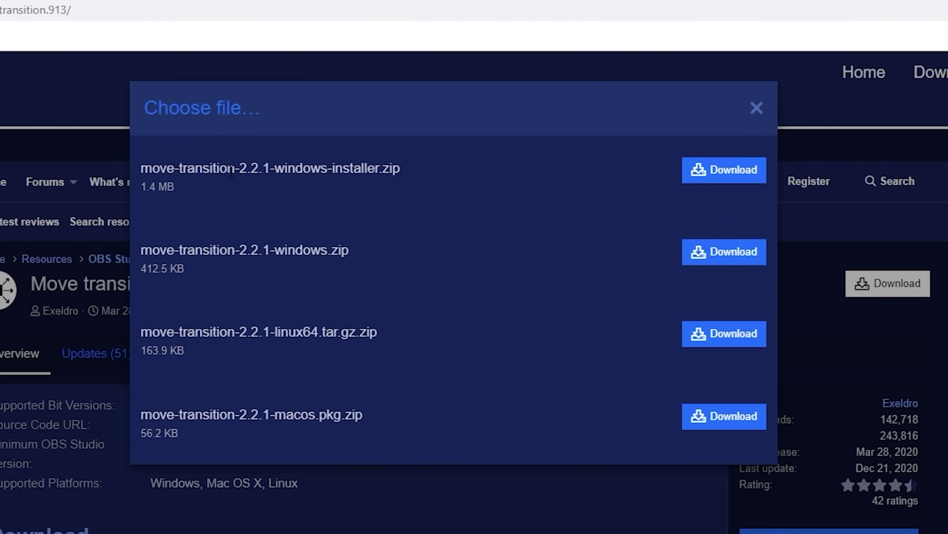
{"action": "left_click_drag", "start_coordinate": [275, 172], "coordinate": [390, 172]}
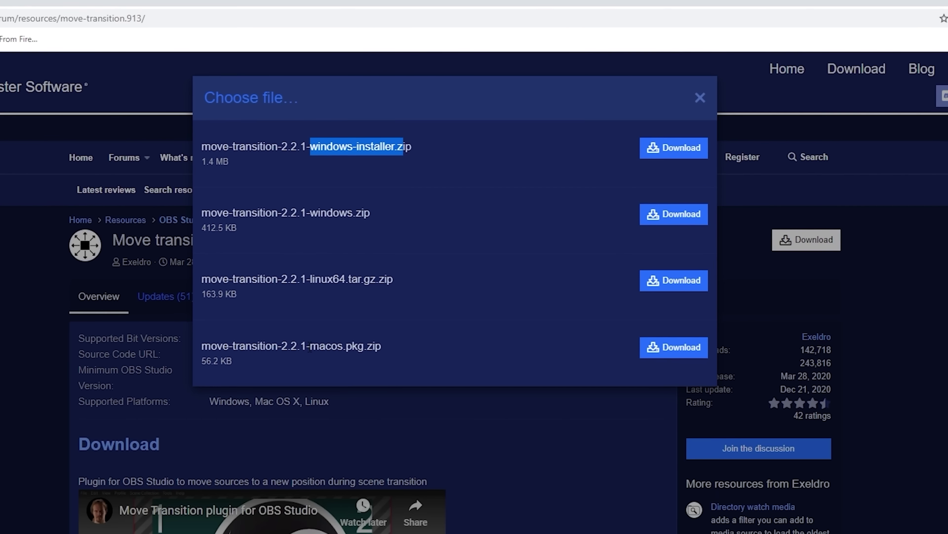
{"action": "left_click_drag", "start_coordinate": [240, 399], "coordinate": [309, 402]}
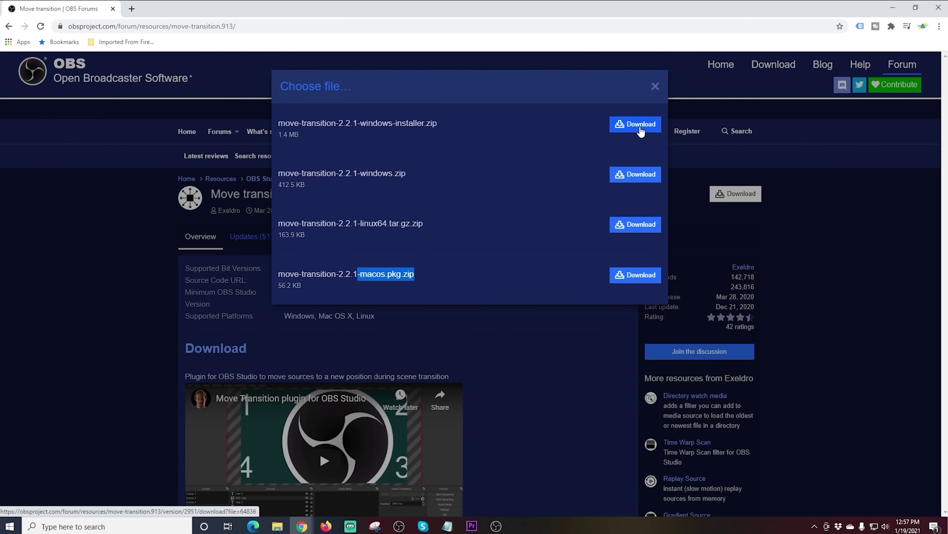
{"action": "left_click", "coordinate": [640, 129]}
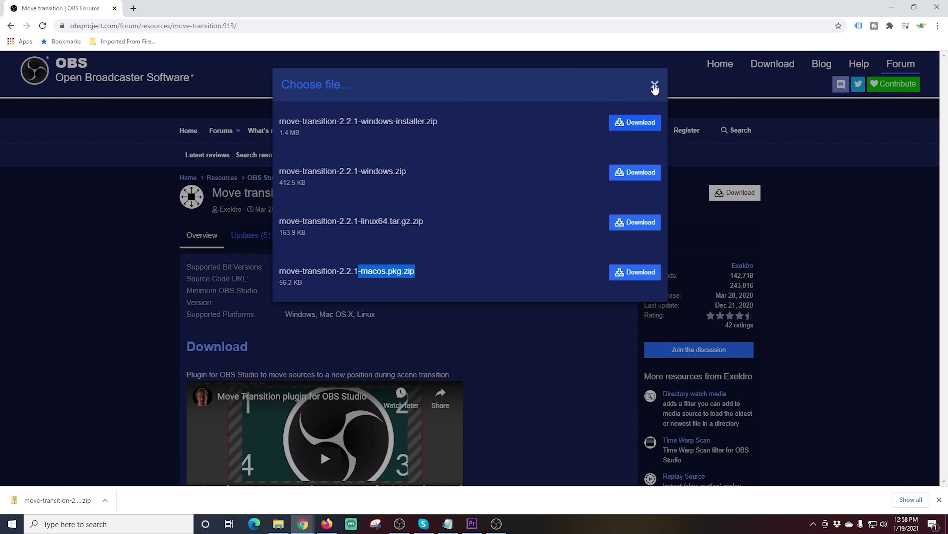
- Launch the installer from the downloaded zip and view the SmartScreen warning details
{"action": "left_click", "coordinate": [654, 86]}
{"action": "left_click", "coordinate": [56, 500]}
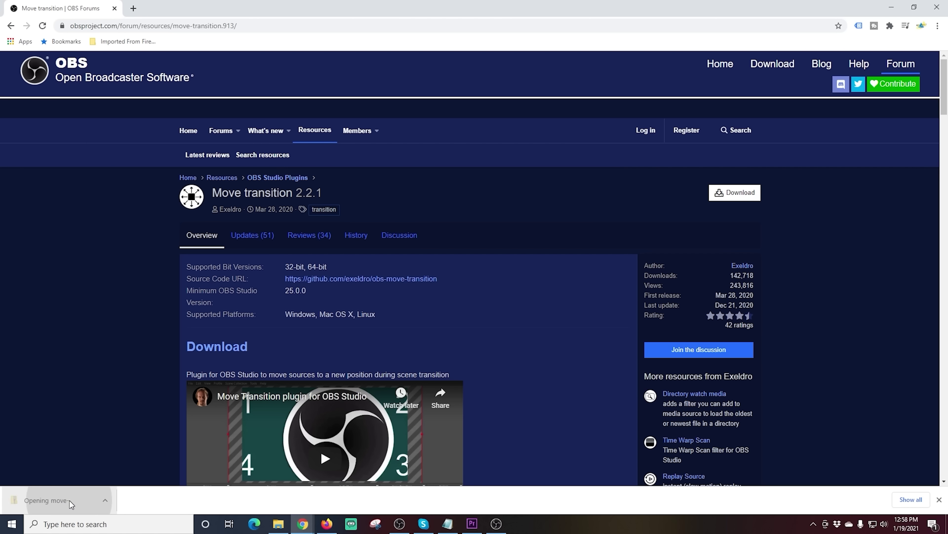
{"action": "left_click", "coordinate": [370, 189]}
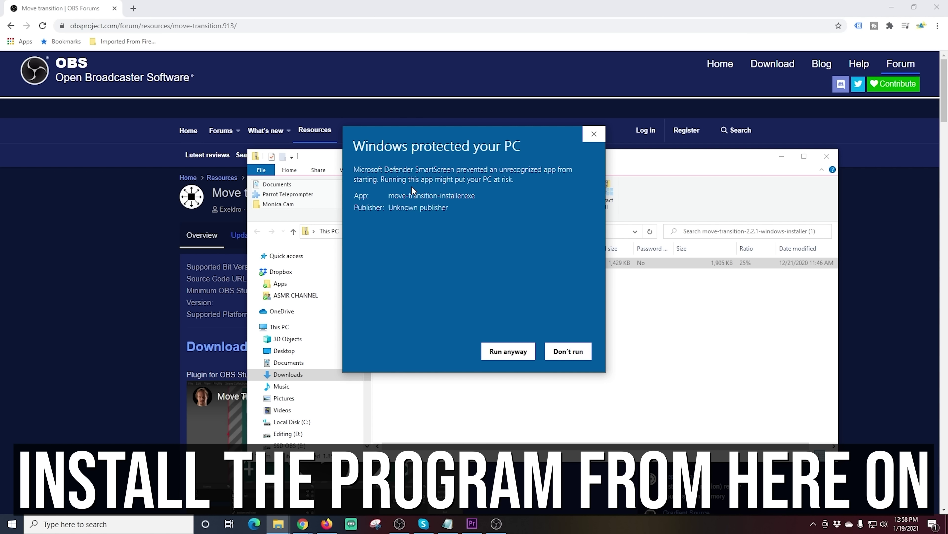
- Run the Move Transition 2.2.1 installer past the SmartScreen warning and start installing
{"action": "left_click", "coordinate": [496, 350]}
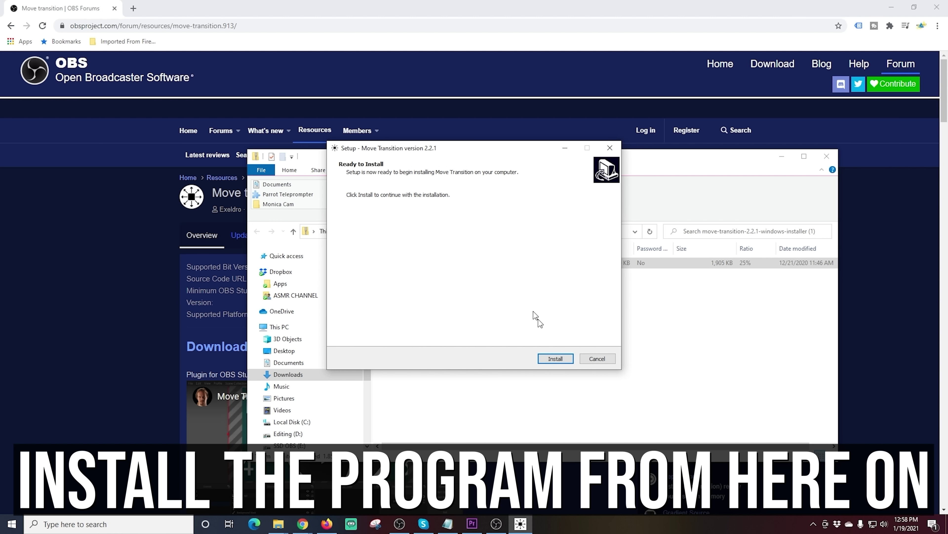
{"action": "left_click", "coordinate": [557, 358]}
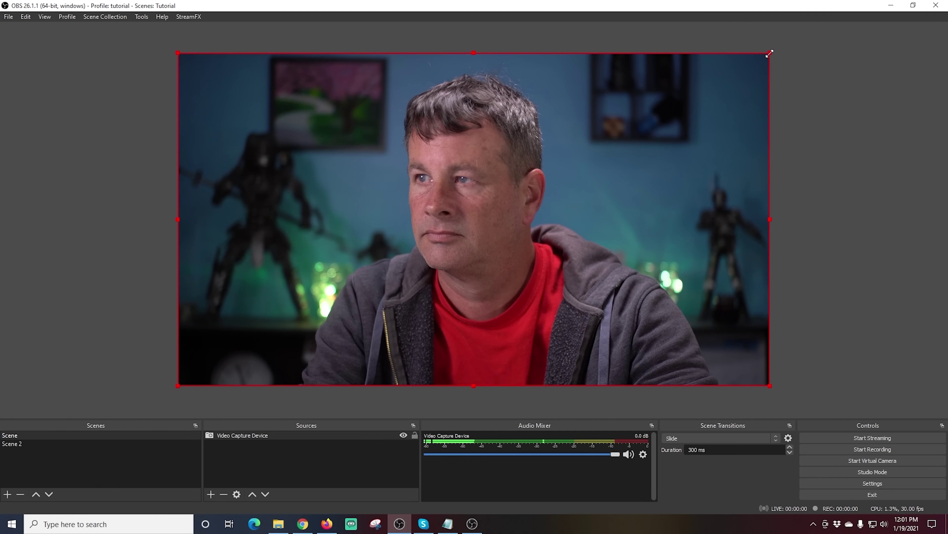
- Shrink the webcam, crop both sides and place it as a small square at top-left
{"action": "left_click_drag", "start_coordinate": [727, 105], "coordinate": [388, 333]}
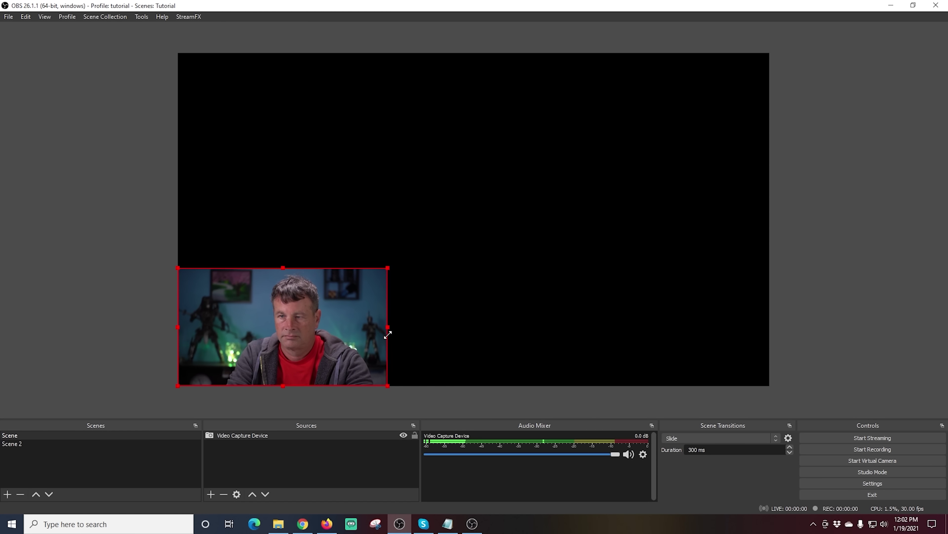
{"action": "left_click_drag", "start_coordinate": [307, 333], "coordinate": [340, 218]}
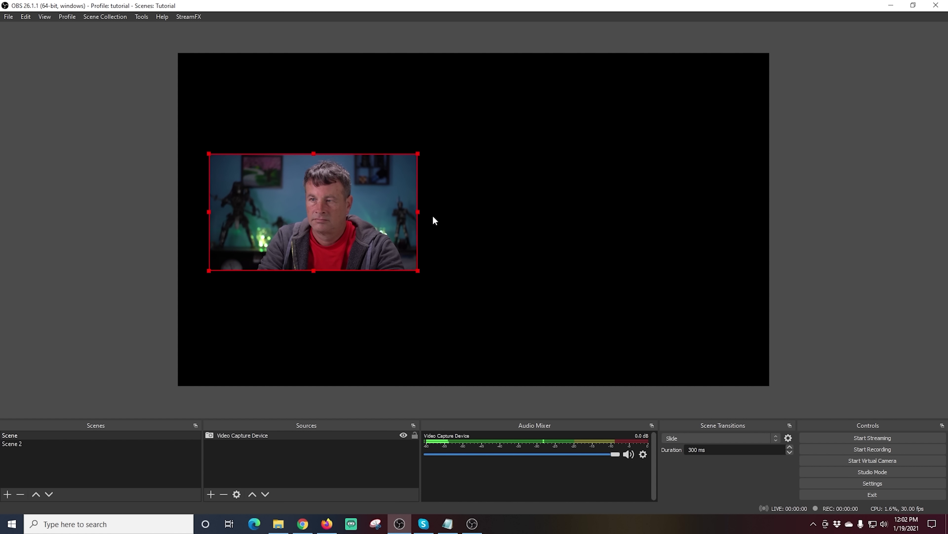
{"action": "left_click_drag", "start_coordinate": [419, 211], "coordinate": [391, 216]}
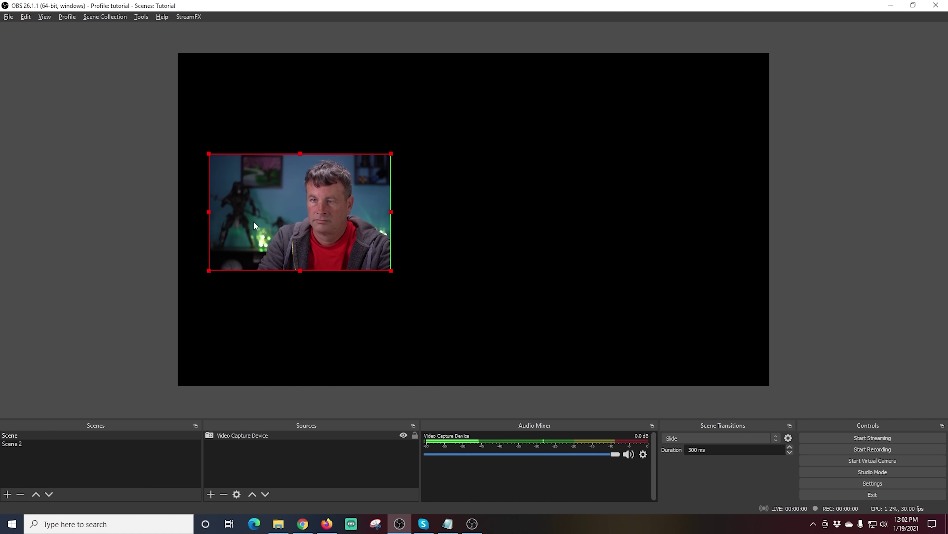
{"action": "left_click_drag", "start_coordinate": [209, 210], "coordinate": [249, 227]}
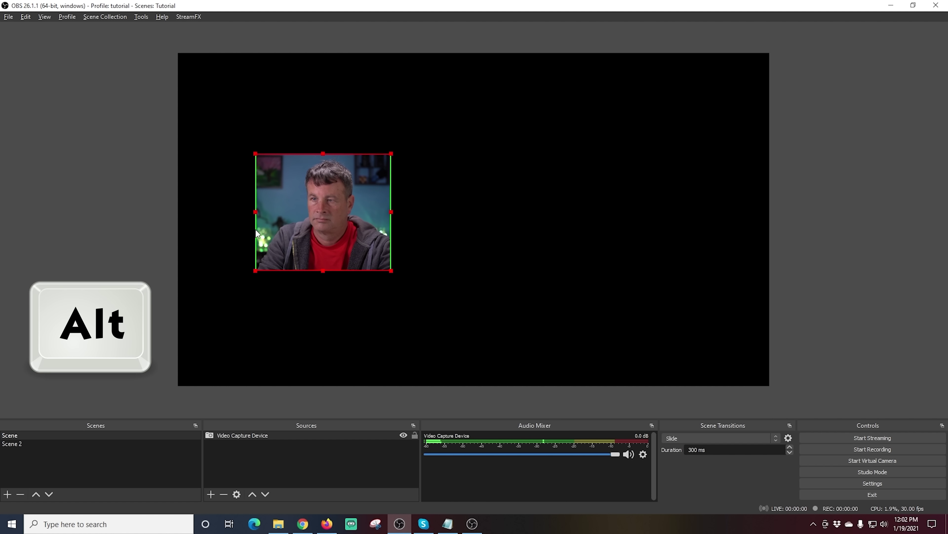
{"action": "left_click_drag", "start_coordinate": [335, 249], "coordinate": [299, 194]}
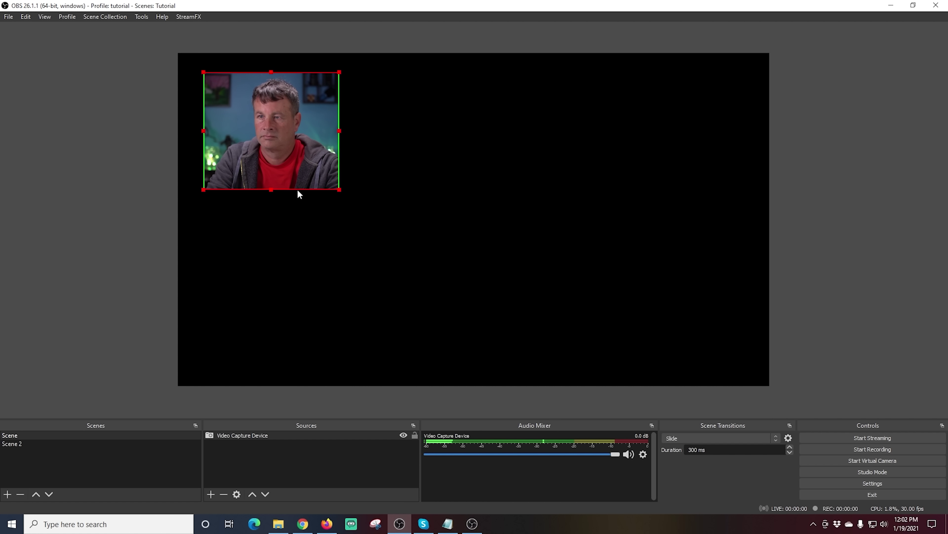
{"action": "left_click_drag", "start_coordinate": [339, 190], "coordinate": [358, 207]}
{"action": "left_click_drag", "start_coordinate": [310, 175], "coordinate": [306, 170]}
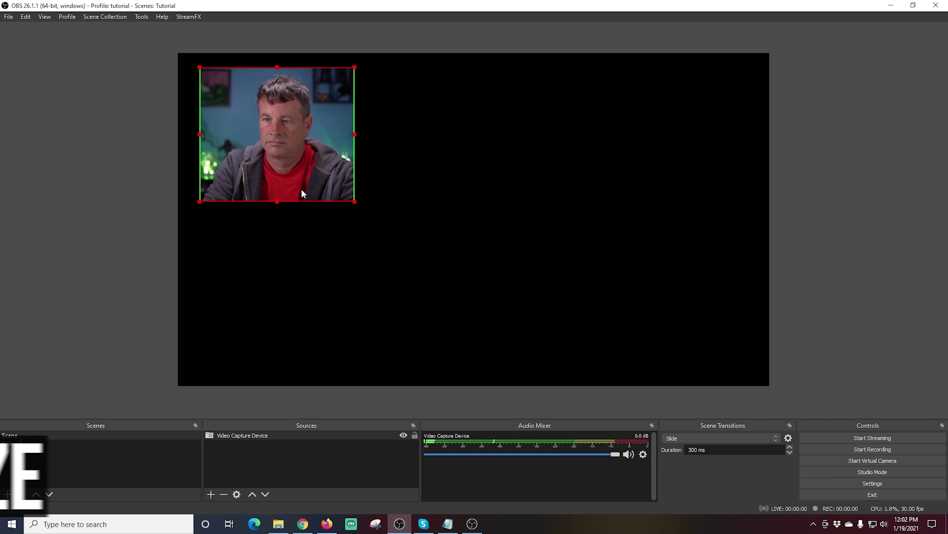
- Add a looping Media 1 source playing Main_Street.mp4 from the Monica Cam folder on E:
{"action": "left_click", "coordinate": [209, 496]}
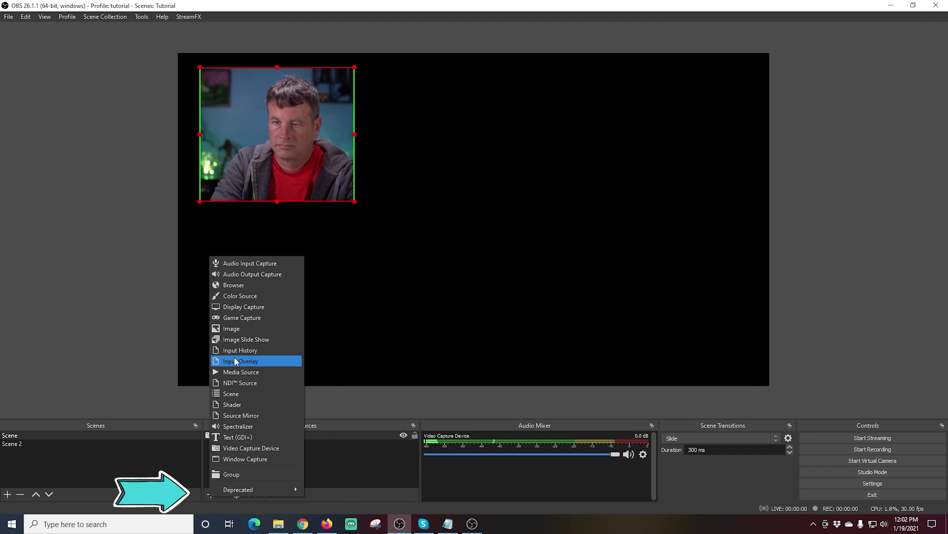
{"action": "left_click", "coordinate": [230, 371]}
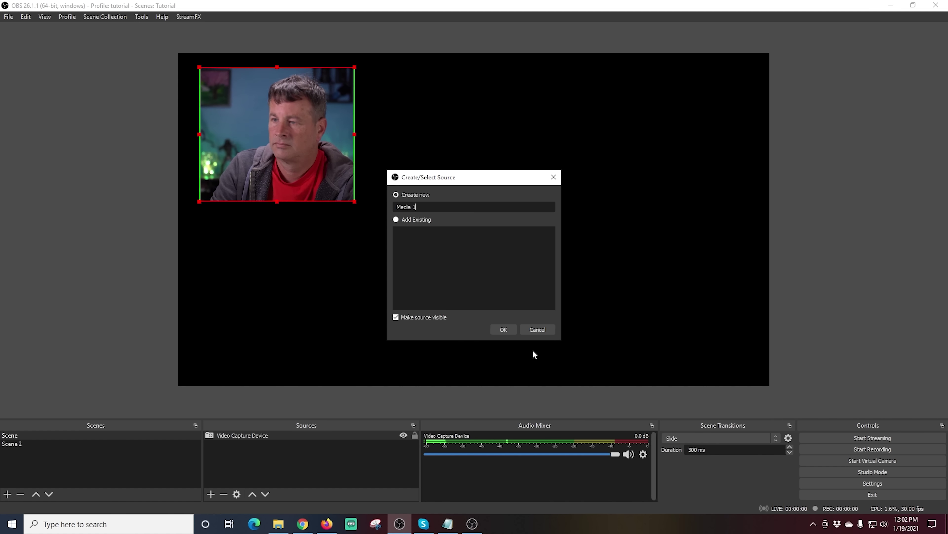
{"action": "key", "text": "Return"}
{"action": "left_click", "coordinate": [620, 330]}
{"action": "mouse_move", "coordinate": [418, 242]}
{"action": "left_mouse_down"}
{"action": "mouse_move", "coordinate": [419, 224]}
{"action": "mouse_move", "coordinate": [413, 257]}
{"action": "left_mouse_up"}
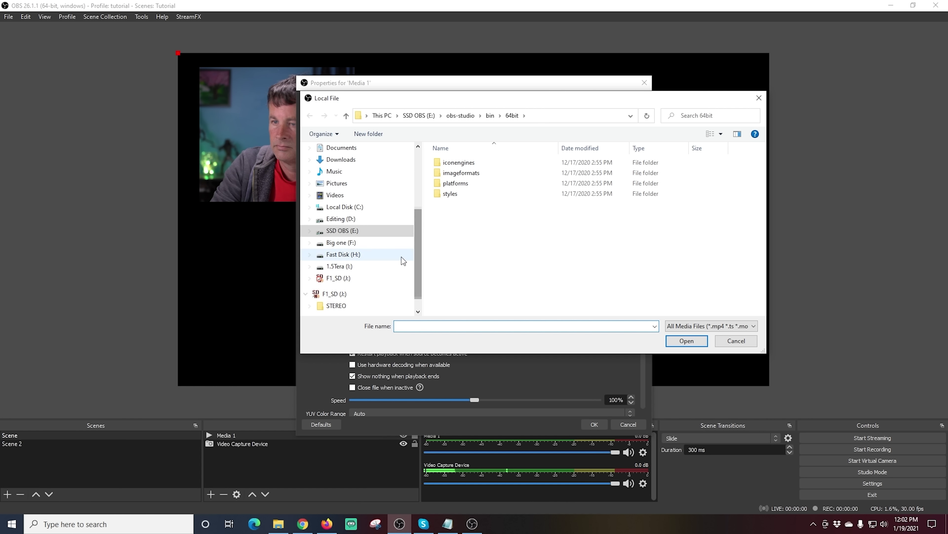
{"action": "left_click", "coordinate": [327, 232]}
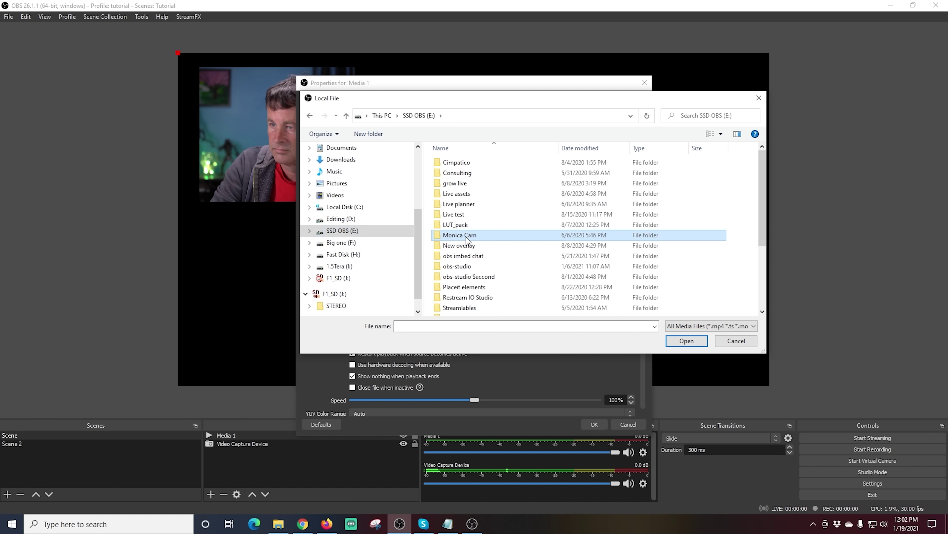
{"action": "double_click", "coordinate": [493, 235]}
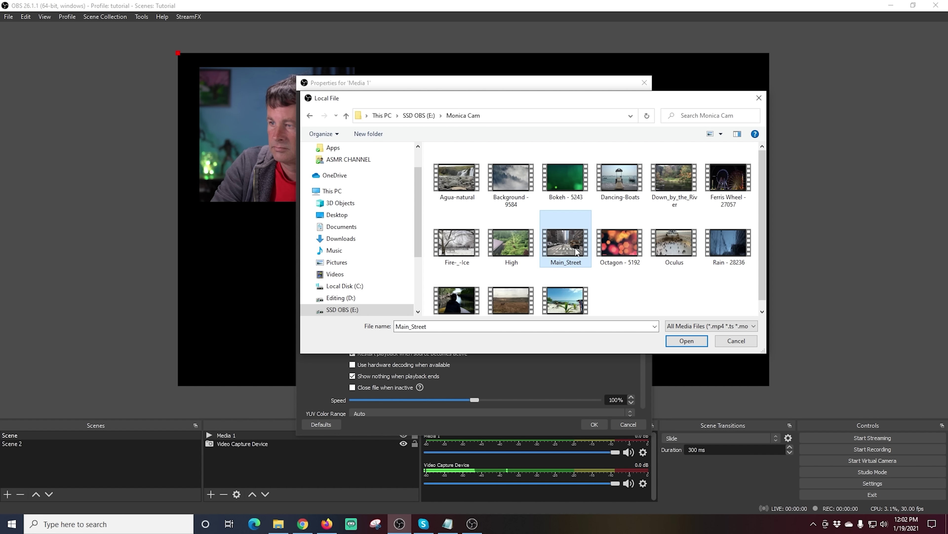
{"action": "left_click", "coordinate": [688, 342]}
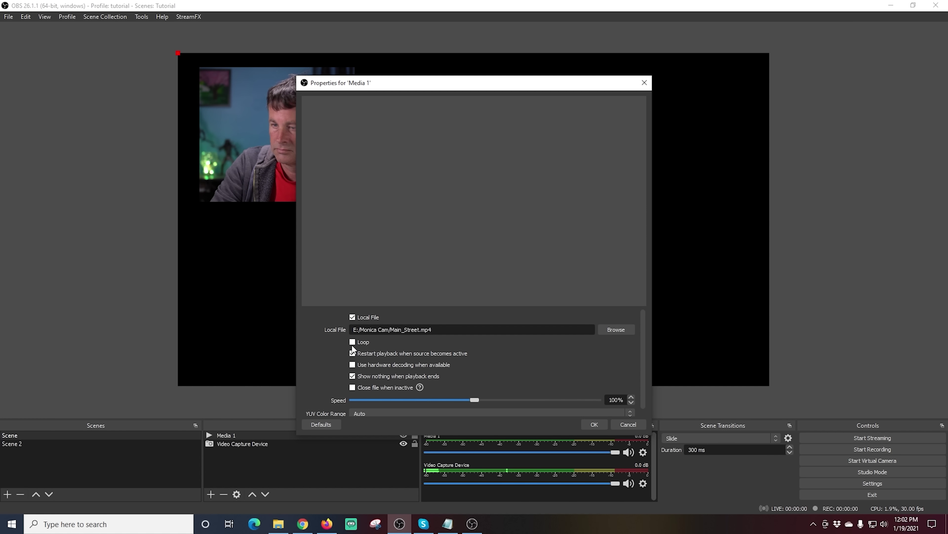
{"action": "scroll", "coordinate": [642, 367], "scroll_direction": "down", "scroll_amount": 1}
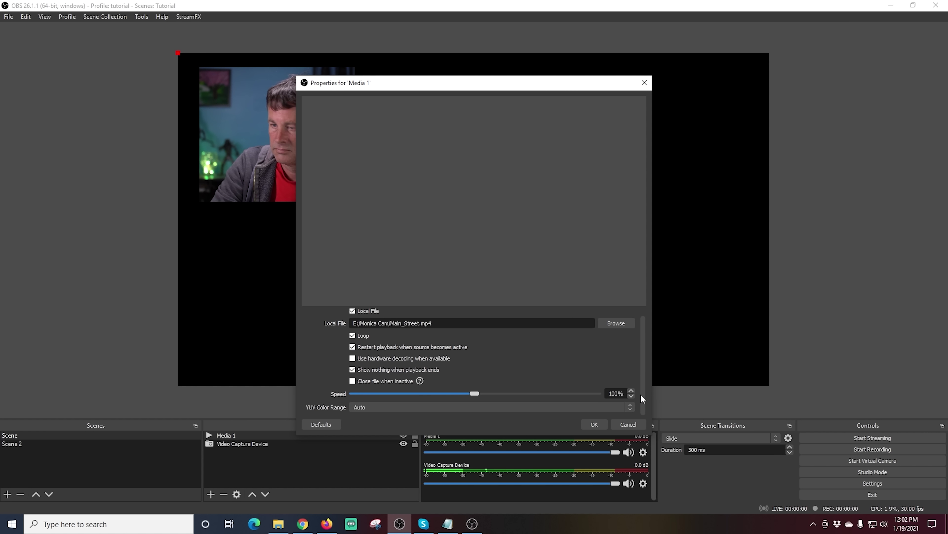
{"action": "left_click", "coordinate": [594, 424]}
- Arrange the street video on the right and enlarge the webcam to fill the left half
{"action": "left_click_drag", "start_coordinate": [769, 53], "coordinate": [524, 193]}
{"action": "left_click_drag", "start_coordinate": [442, 282], "coordinate": [663, 196]}
{"action": "left_click_drag", "start_coordinate": [306, 137], "coordinate": [294, 233]}
{"action": "left_click_drag", "start_coordinate": [330, 163], "coordinate": [397, 118]}
{"action": "mouse_move", "coordinate": [485, 187]}
{"action": "left_mouse_down"}
{"action": "mouse_move", "coordinate": [500, 195]}
{"action": "mouse_move", "coordinate": [486, 178]}
{"action": "left_mouse_up"}
{"action": "left_click", "coordinate": [396, 119]}
{"action": "left_click_drag", "start_coordinate": [396, 118], "coordinate": [417, 99]}
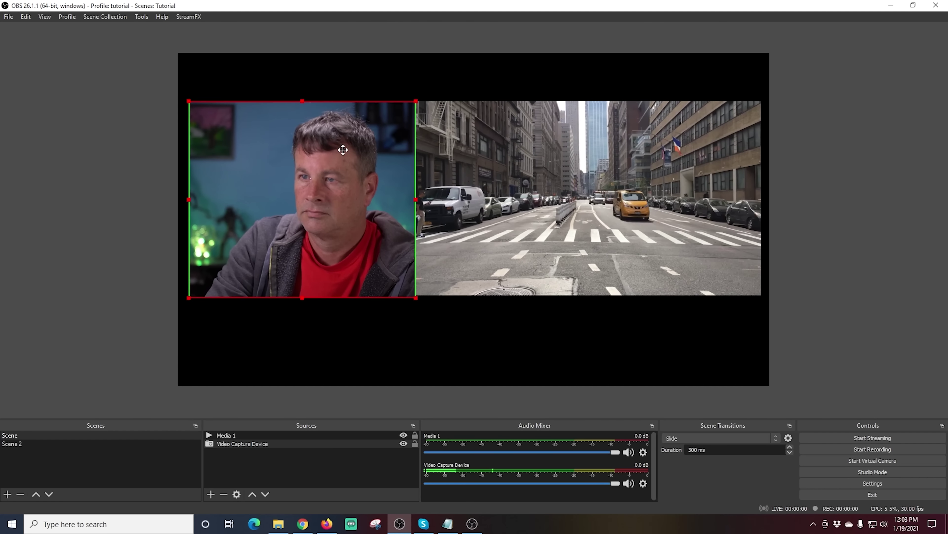
{"action": "left_click_drag", "start_coordinate": [344, 149], "coordinate": [337, 148]}
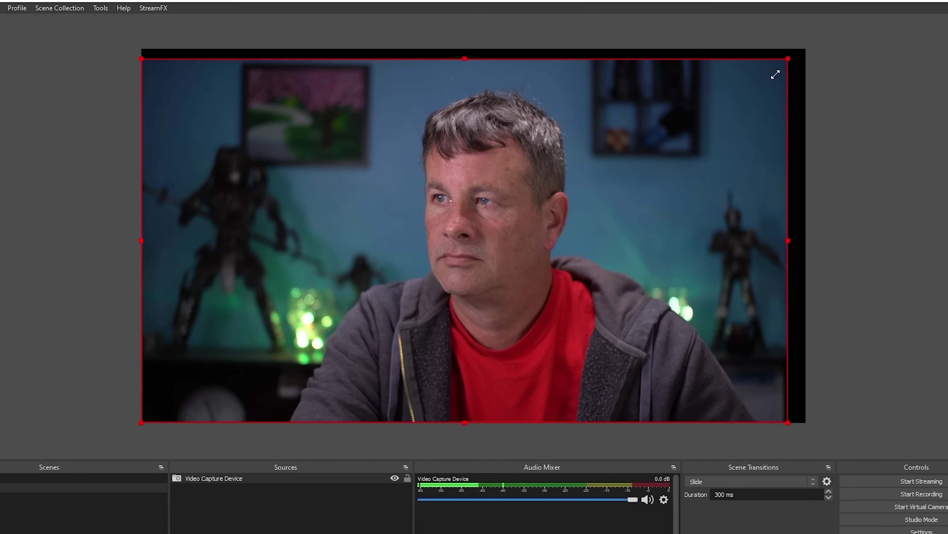
- Shrink the webcam in Scene 2 and move it toward the centre-left
{"action": "left_click_drag", "start_coordinate": [770, 54], "coordinate": [523, 243]}
{"action": "left_click_drag", "start_coordinate": [532, 276], "coordinate": [431, 354]}
{"action": "left_click_drag", "start_coordinate": [312, 358], "coordinate": [364, 335]}
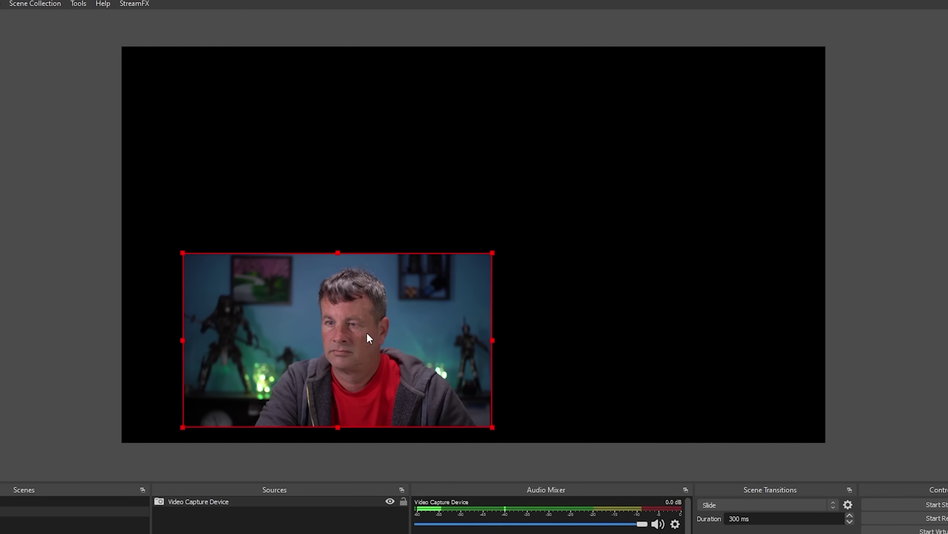
- Add the existing Media 1 to Scene 2 at upper left, with the webcam below it
{"action": "left_click", "coordinate": [208, 495]}
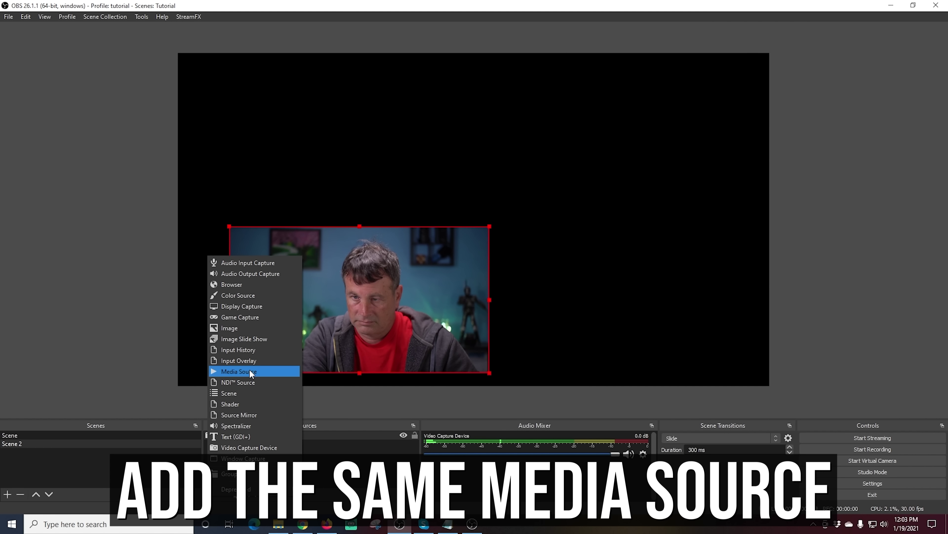
{"action": "left_click", "coordinate": [249, 371]}
{"action": "left_click", "coordinate": [396, 219]}
{"action": "left_click", "coordinate": [405, 231]}
{"action": "left_click", "coordinate": [503, 329]}
{"action": "left_click_drag", "start_coordinate": [768, 385], "coordinate": [474, 156]}
{"action": "left_click_drag", "start_coordinate": [456, 194], "coordinate": [477, 213]}
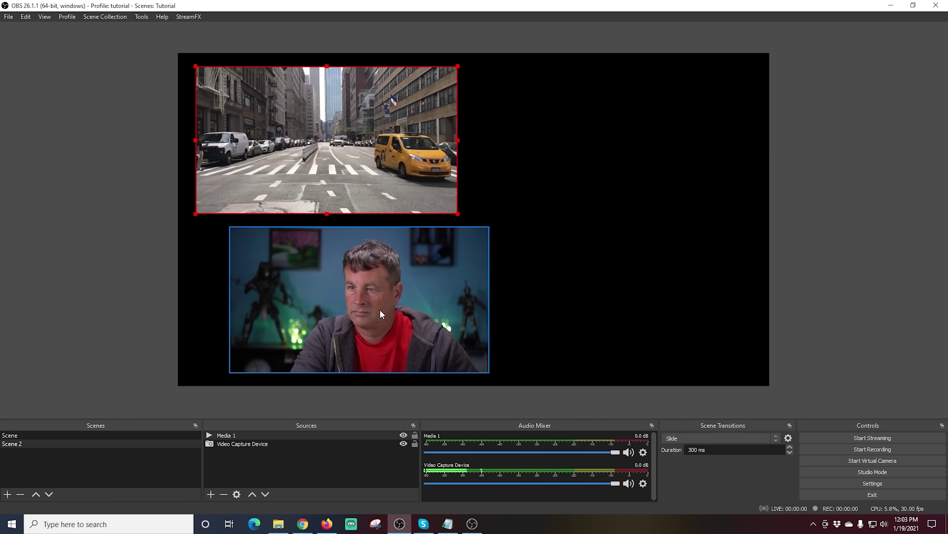
{"action": "left_click_drag", "start_coordinate": [380, 309], "coordinate": [473, 308]}
- Add a Media 2 source playing Dancing-Boats.mp4 and place it upper right
{"action": "left_click", "coordinate": [209, 494]}
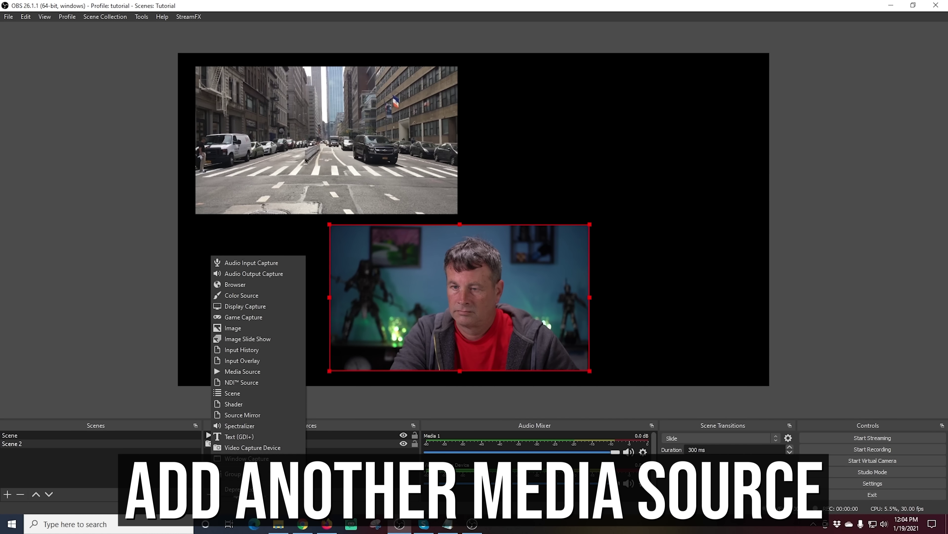
{"action": "left_click", "coordinate": [249, 372]}
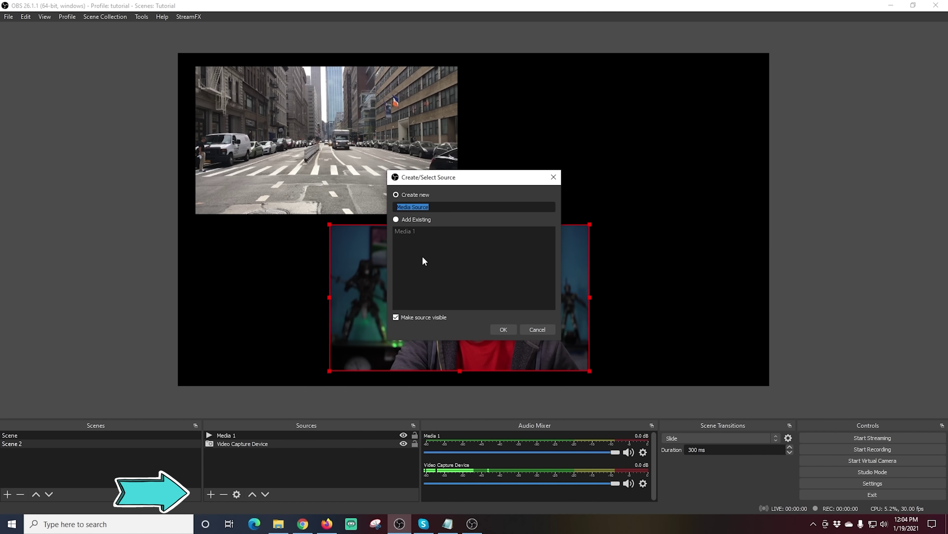
{"action": "type", "text": "Media 2"}
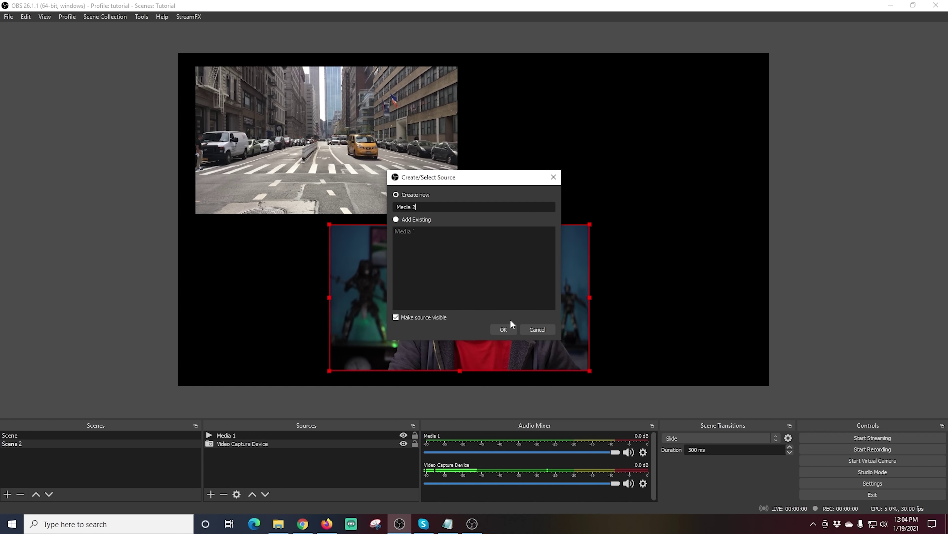
{"action": "left_click", "coordinate": [503, 329]}
{"action": "left_click", "coordinate": [616, 329]}
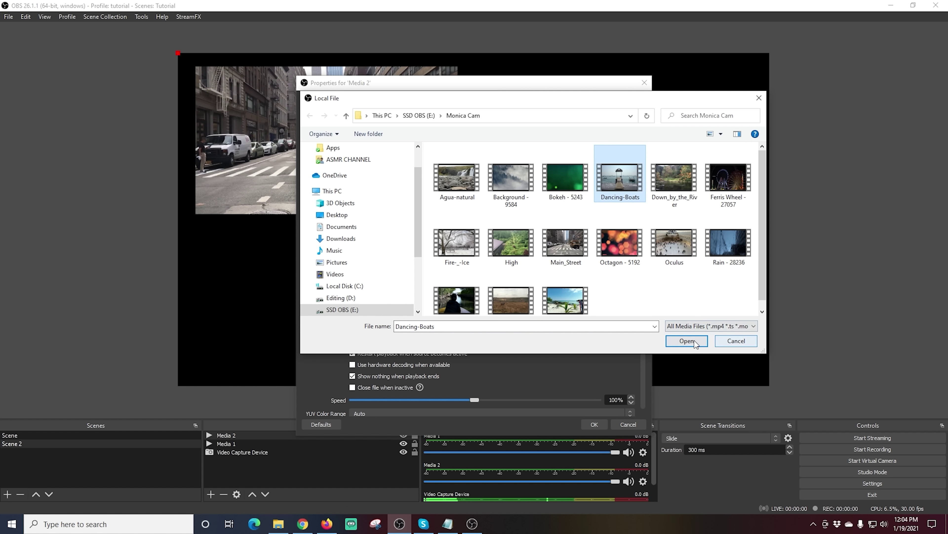
{"action": "left_click", "coordinate": [683, 344]}
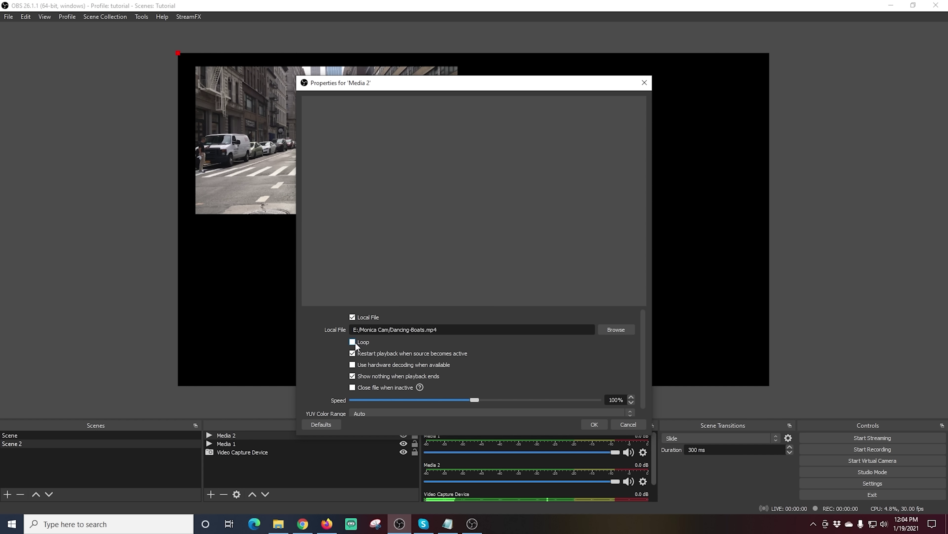
{"action": "left_click", "coordinate": [594, 424]}
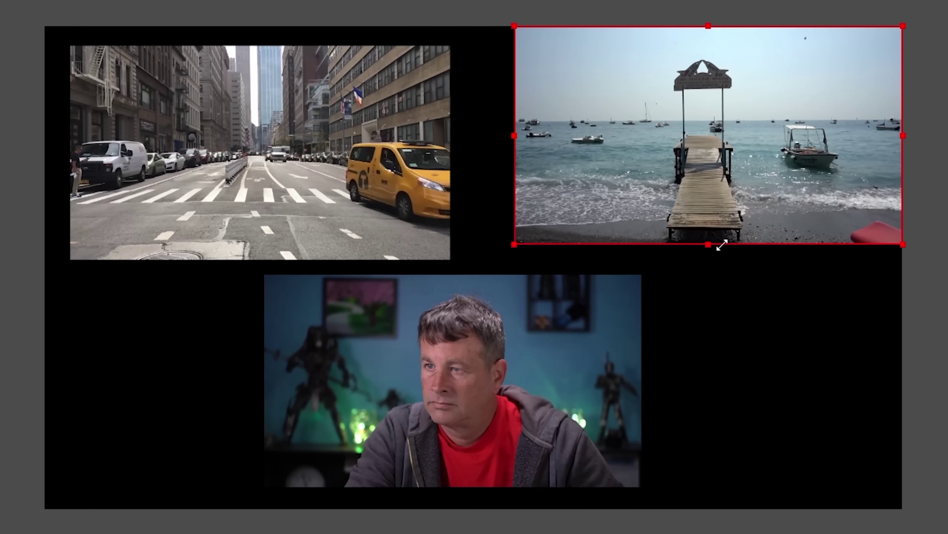
{"action": "left_click_drag", "start_coordinate": [717, 191], "coordinate": [702, 205]}
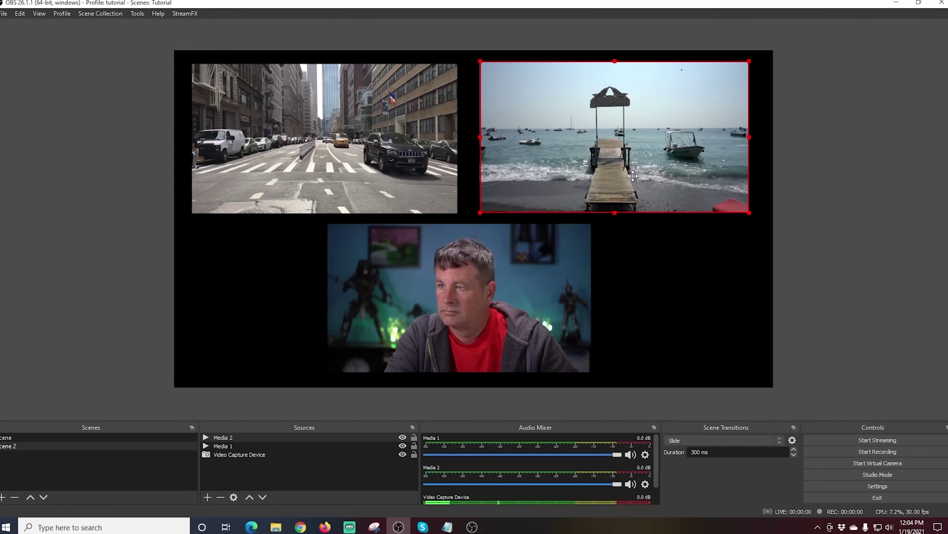
{"action": "left_click", "coordinate": [682, 276]}
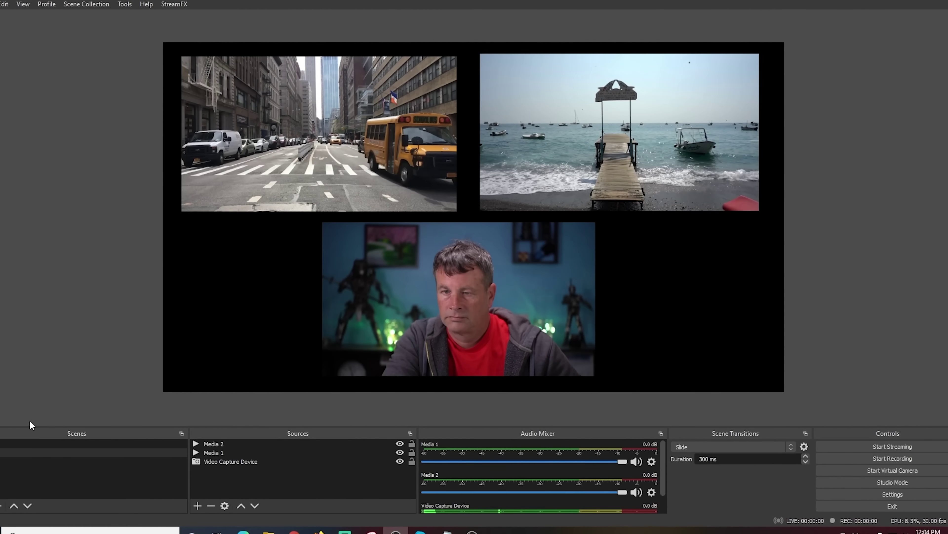
- Add a Move scene transition named Move and set its properties window aside
{"action": "left_click", "coordinate": [29, 445]}
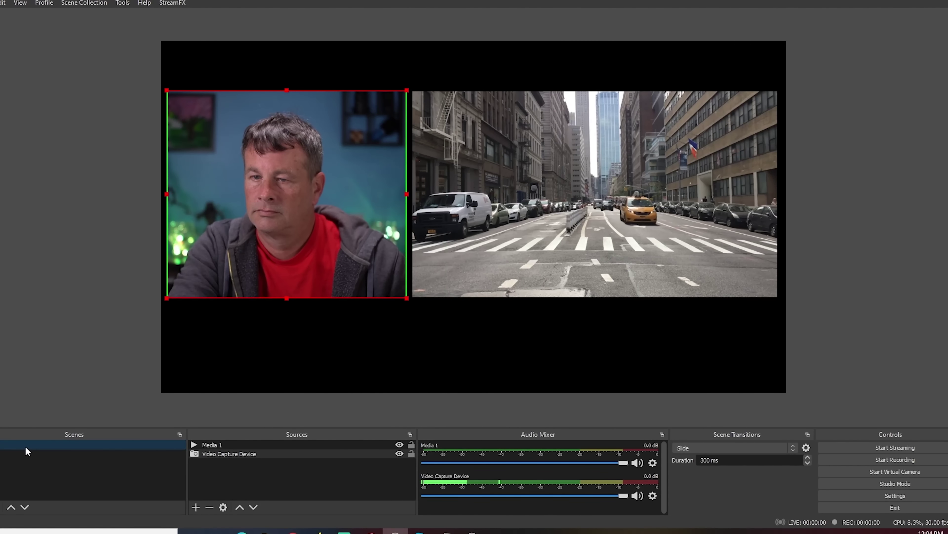
{"action": "left_click", "coordinate": [26, 451]}
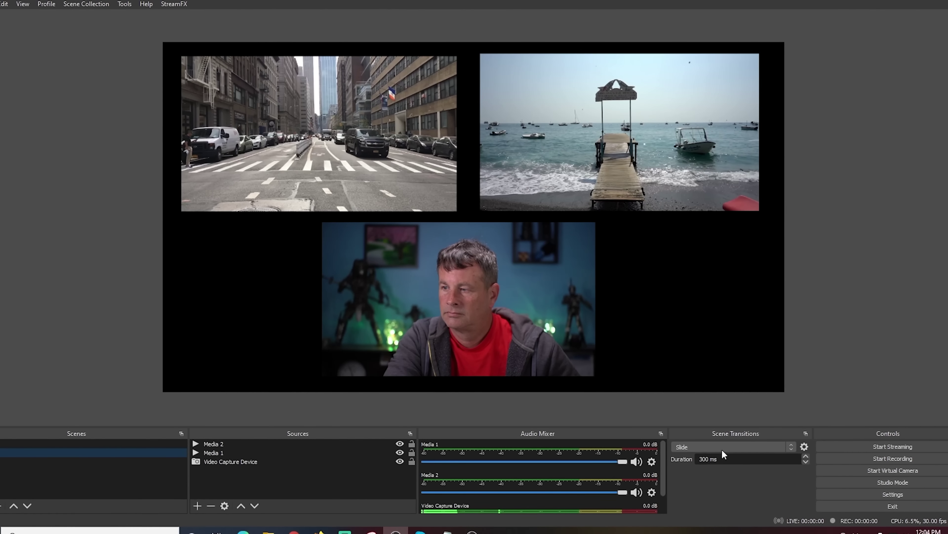
{"action": "left_click", "coordinate": [788, 447]}
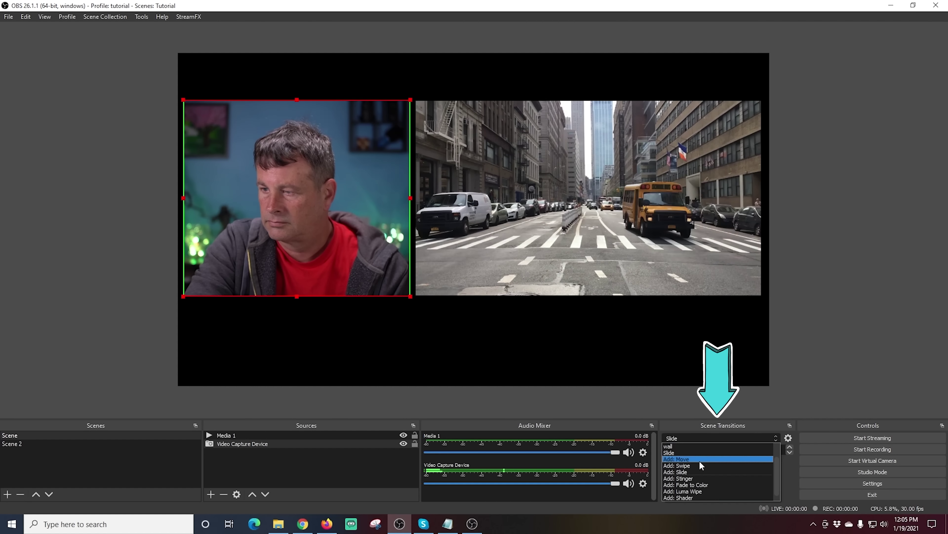
{"action": "left_click", "coordinate": [676, 458]}
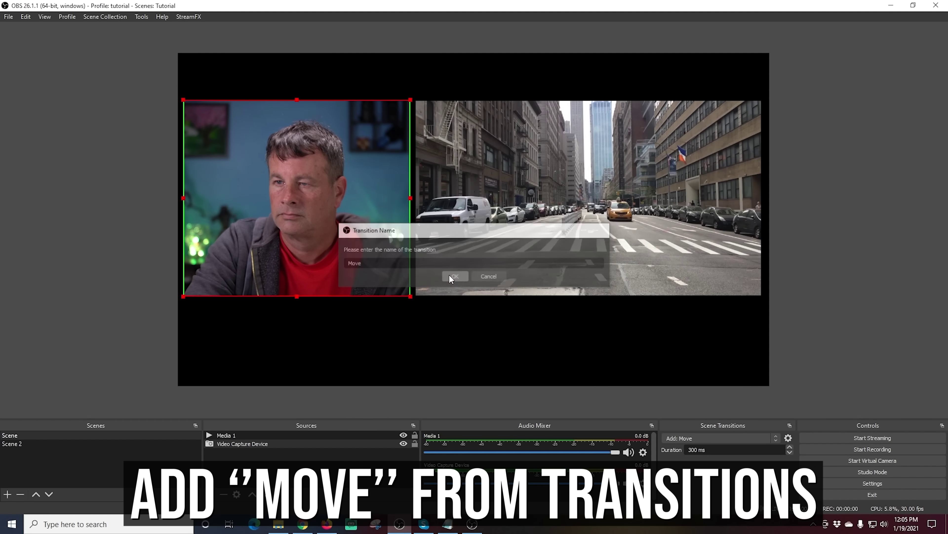
{"action": "left_click", "coordinate": [449, 275]}
{"action": "left_click_drag", "start_coordinate": [505, 83], "coordinate": [765, 68]}
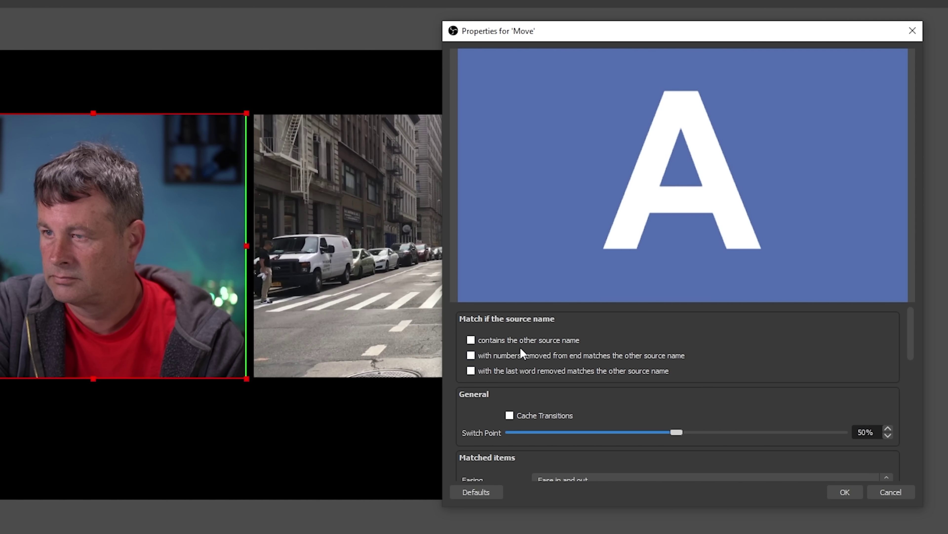
- Keep matched items on Cubic Ease in and out with Transition None
{"action": "scroll", "coordinate": [910, 344], "scroll_direction": "down", "scroll_amount": 1}
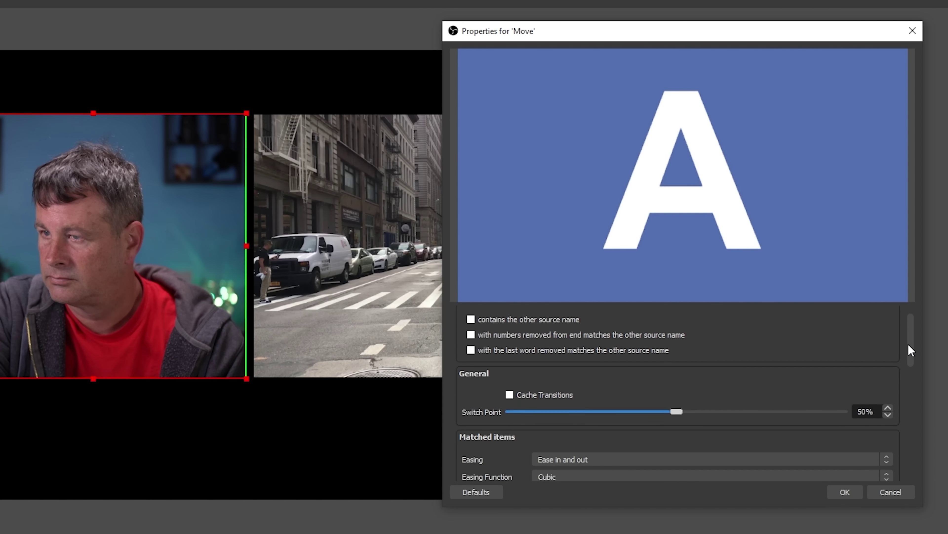
{"action": "scroll", "coordinate": [911, 336], "scroll_direction": "up", "scroll_amount": 1}
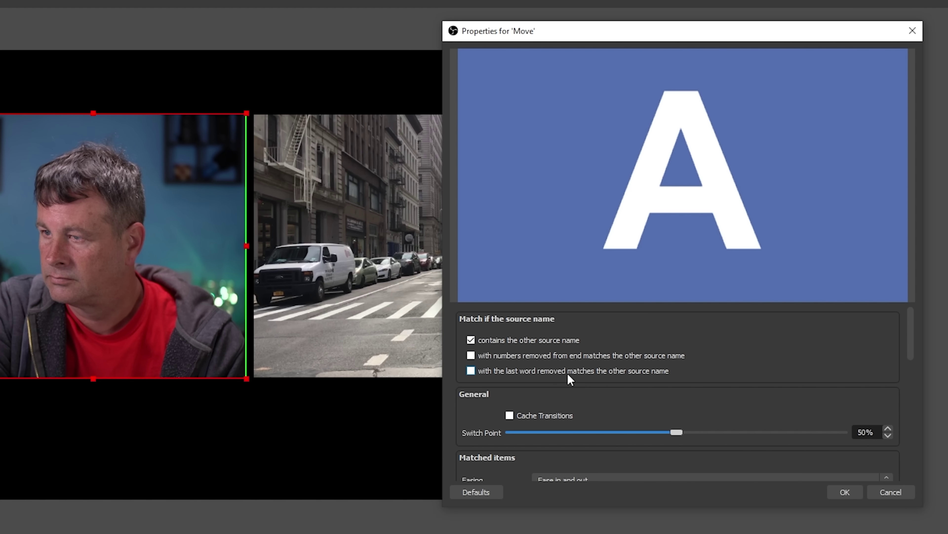
{"action": "left_click_drag", "start_coordinate": [911, 339], "coordinate": [914, 361]}
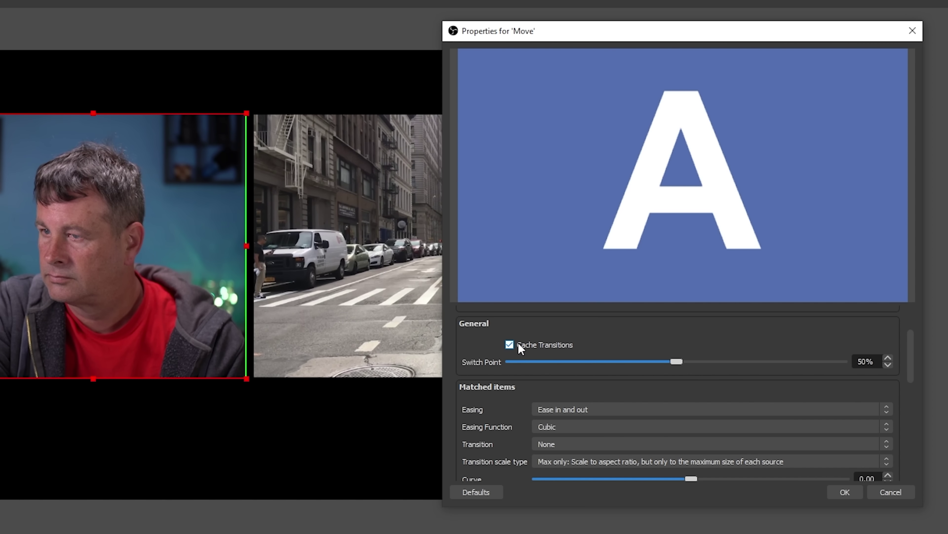
{"action": "left_click_drag", "start_coordinate": [913, 361], "coordinate": [909, 381]}
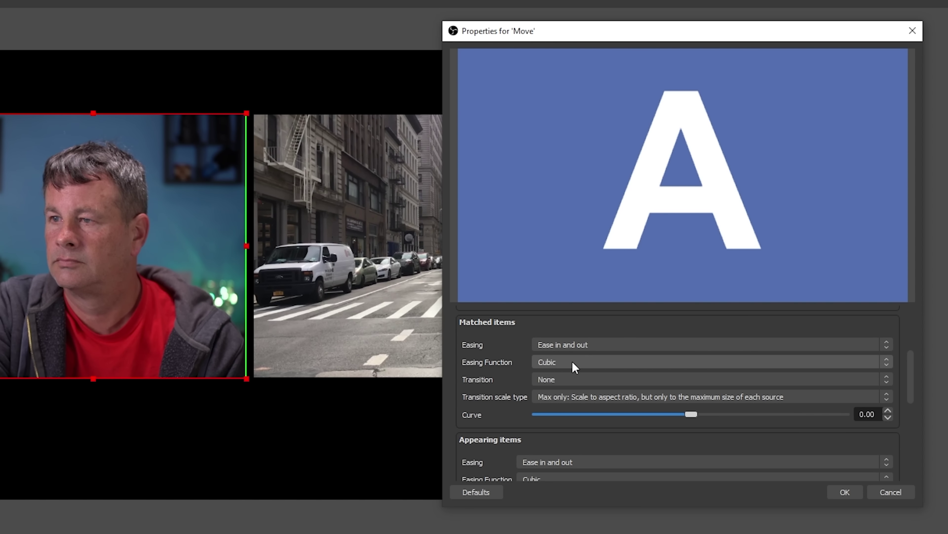
{"action": "left_click", "coordinate": [888, 346]}
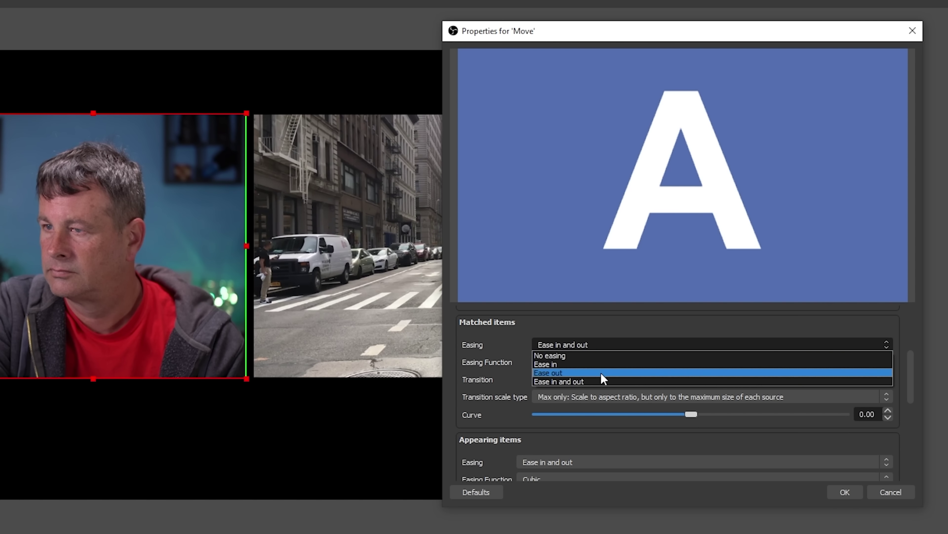
{"action": "left_click", "coordinate": [512, 347]}
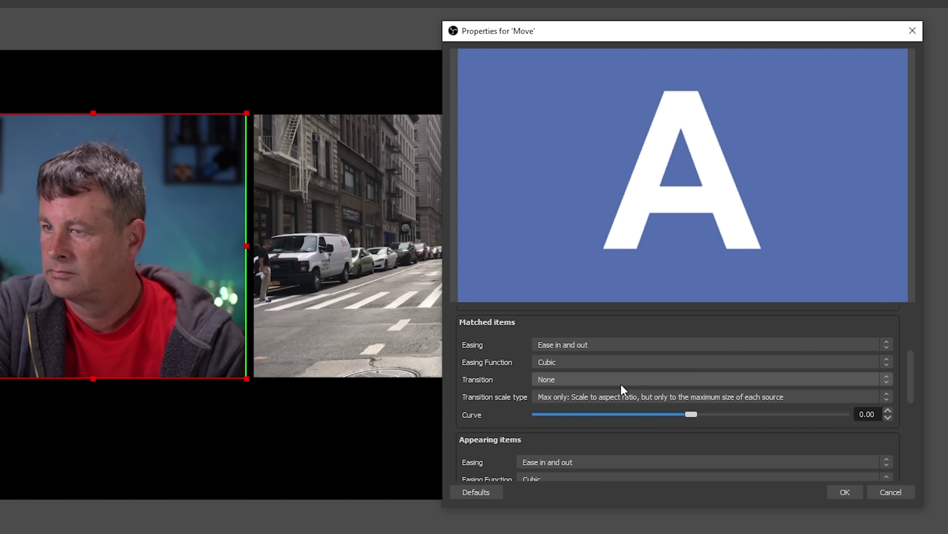
{"action": "left_click", "coordinate": [888, 377]}
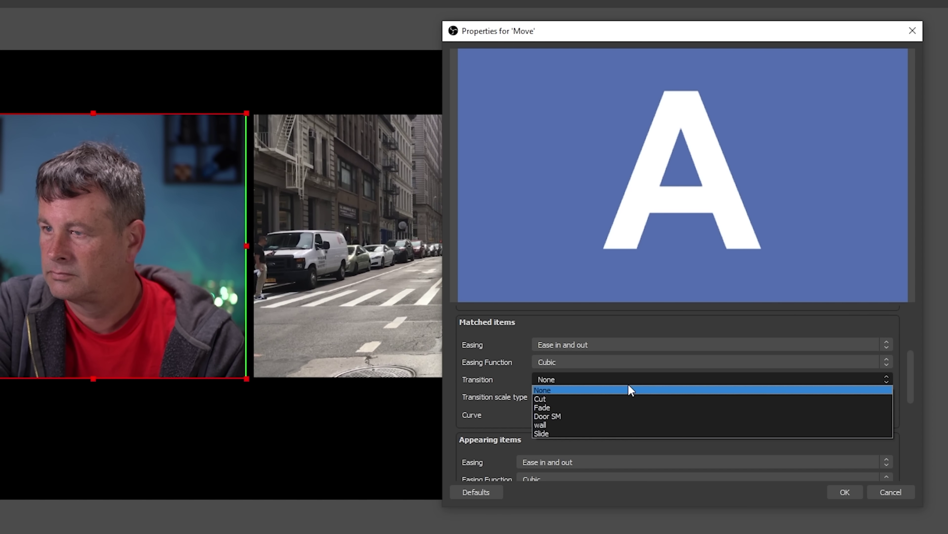
{"action": "left_click", "coordinate": [505, 375]}
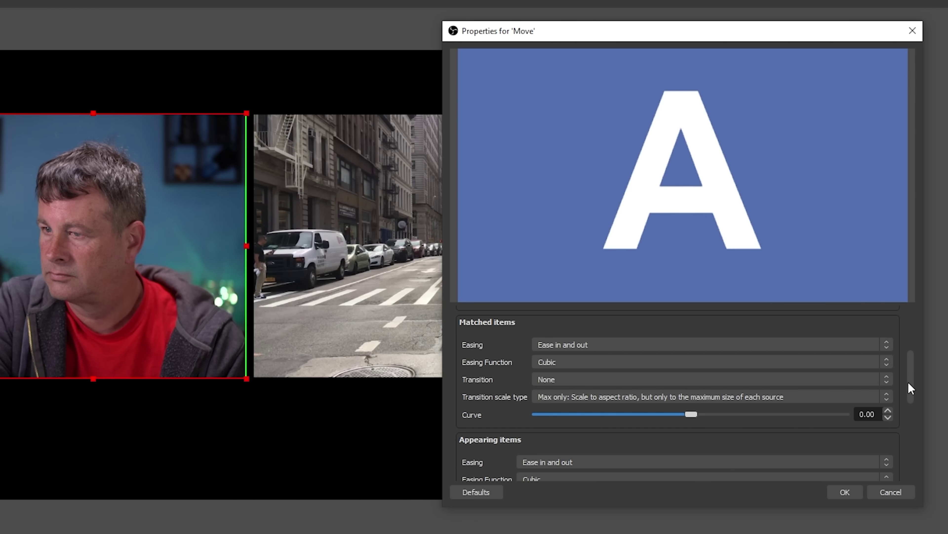
{"action": "left_click_drag", "start_coordinate": [912, 387], "coordinate": [917, 427]}
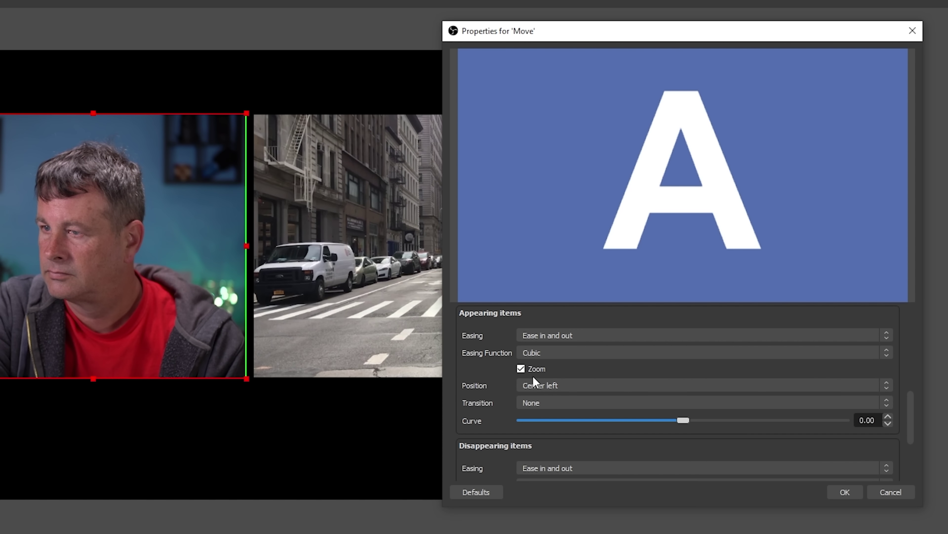
- Make appearing items enter from the Right, keeping their Transition at None
{"action": "left_click", "coordinate": [890, 387]}
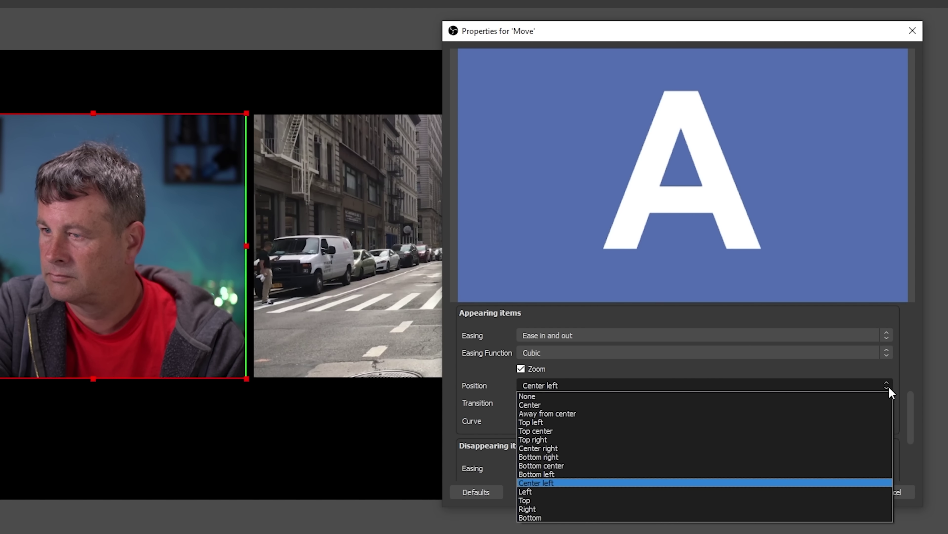
{"action": "left_click", "coordinate": [604, 508]}
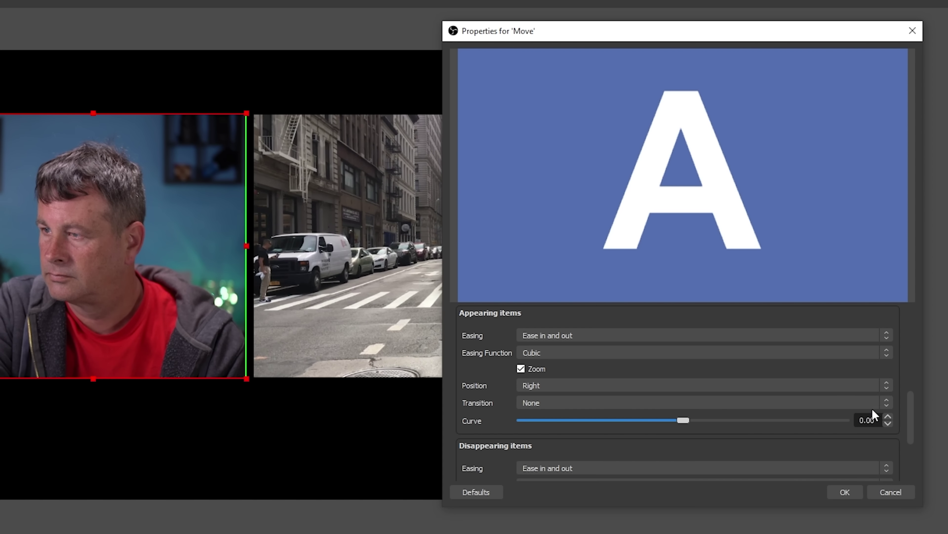
{"action": "left_click", "coordinate": [885, 404]}
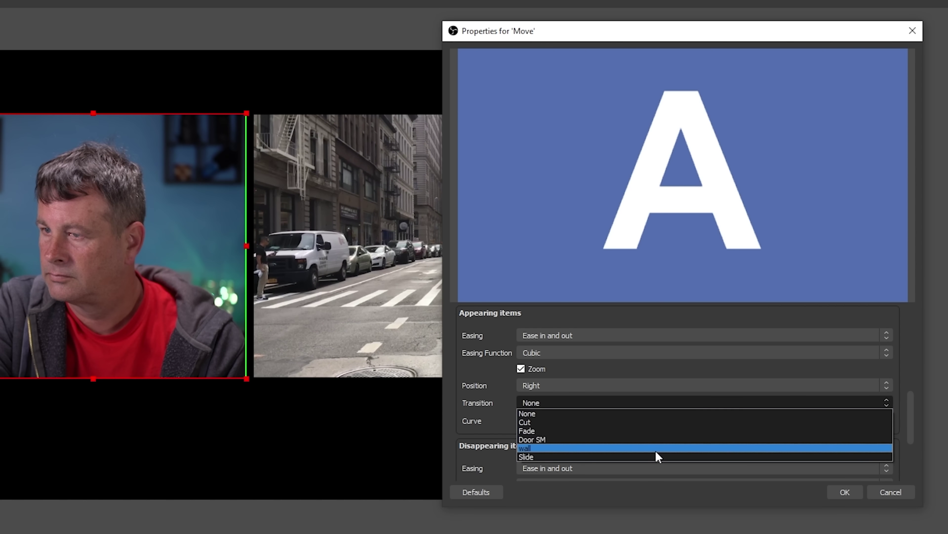
{"action": "left_click", "coordinate": [499, 392]}
- Make disappearing items exit to the Right and preview the transition both ways
{"action": "scroll", "coordinate": [487, 418], "scroll_direction": "down", "scroll_amount": 2}
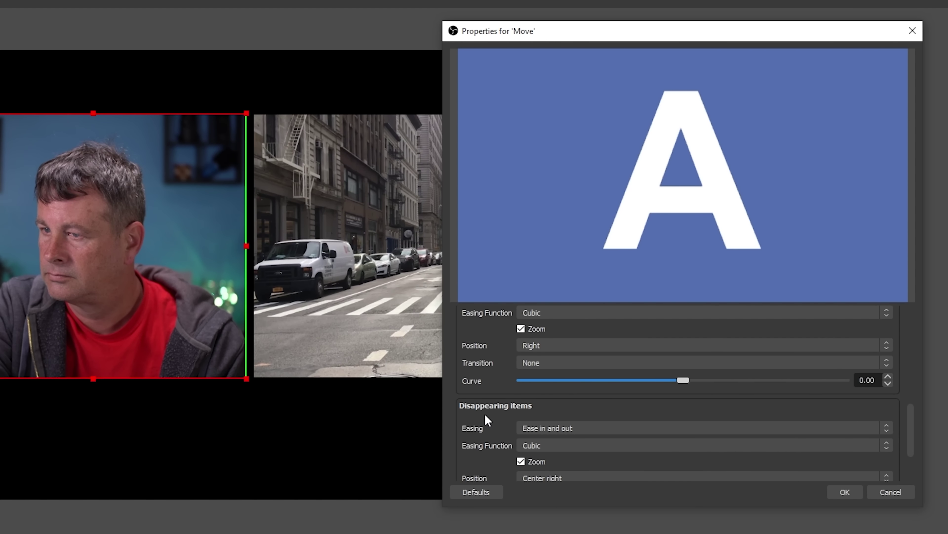
{"action": "scroll", "coordinate": [498, 433], "scroll_direction": "down", "scroll_amount": 3}
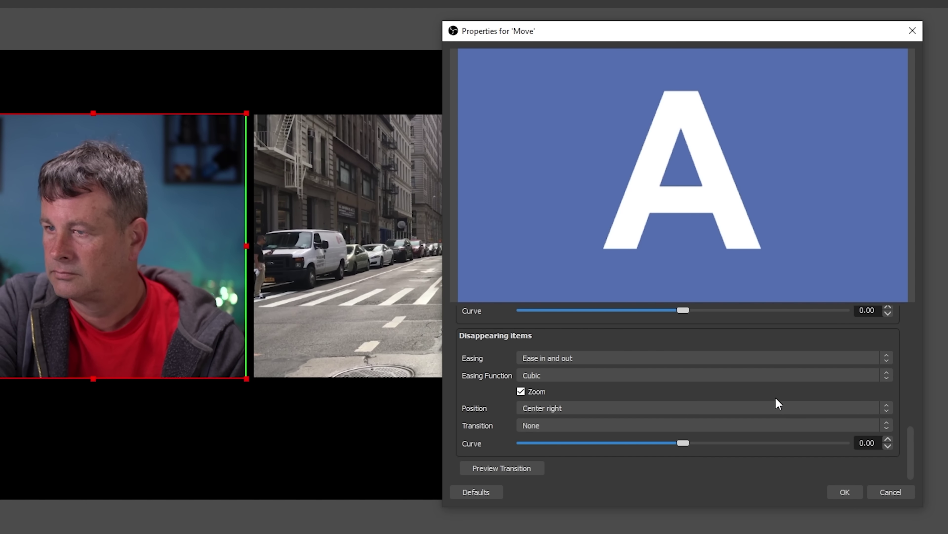
{"action": "left_click", "coordinate": [889, 412]}
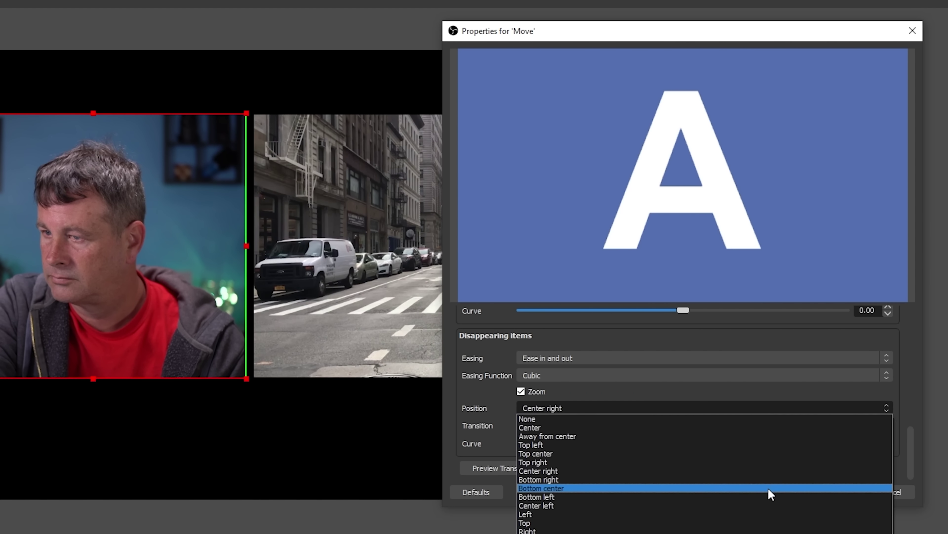
{"action": "left_click", "coordinate": [760, 530]}
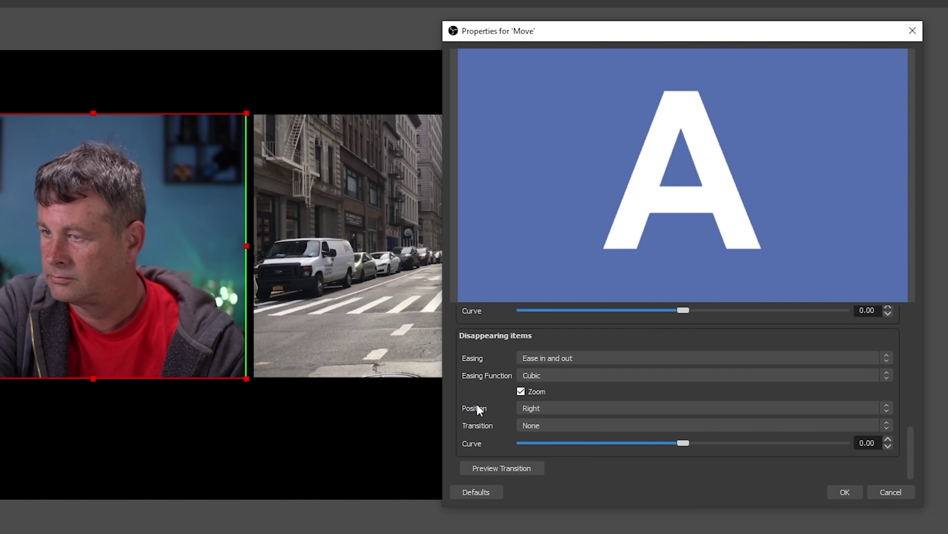
{"action": "left_click", "coordinate": [508, 470]}
{"action": "left_click", "coordinate": [509, 469]}
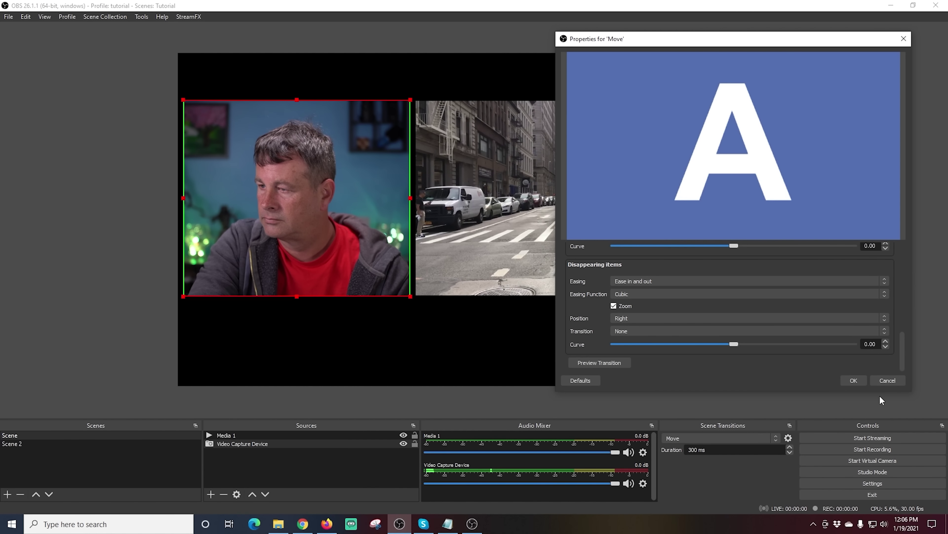
- Save the Move transition and test it by switching repeatedly between Scene and Scene 2
{"action": "left_click", "coordinate": [854, 379]}
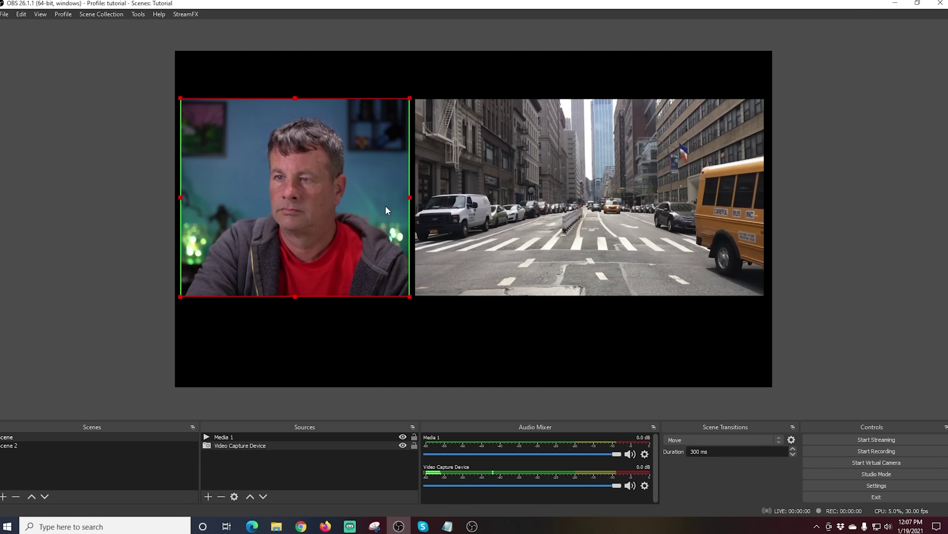
{"action": "left_click", "coordinate": [43, 445]}
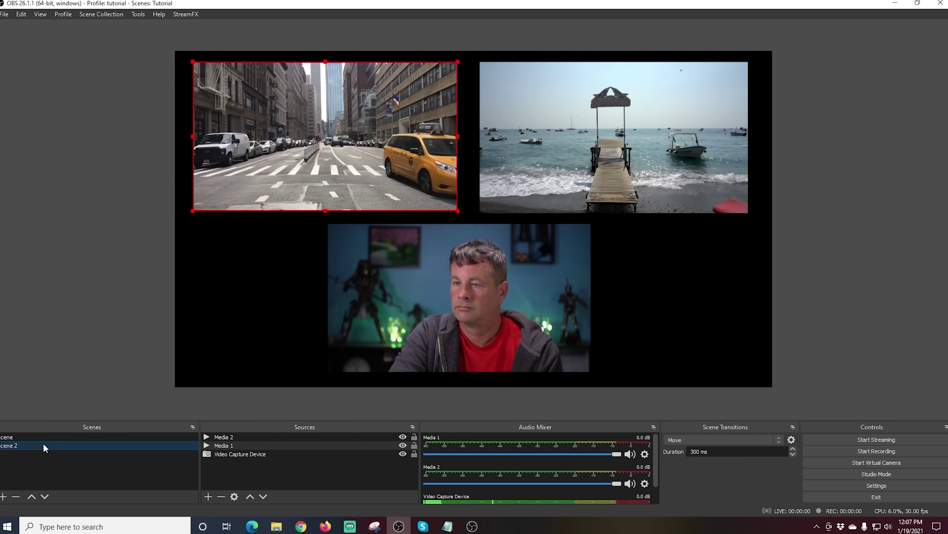
{"action": "left_click", "coordinate": [47, 437]}
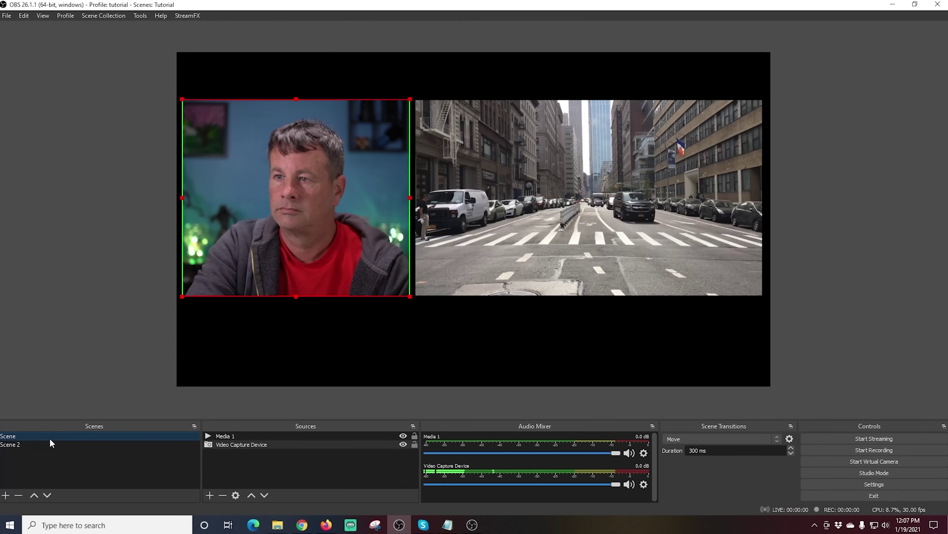
{"action": "left_click", "coordinate": [51, 443]}
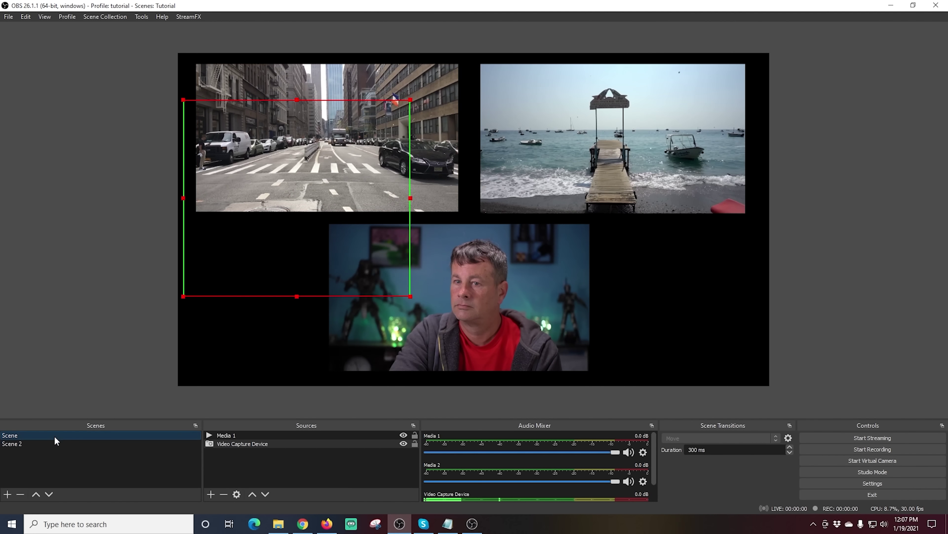
{"action": "left_click", "coordinate": [54, 436]}
{"action": "left_click", "coordinate": [55, 444]}
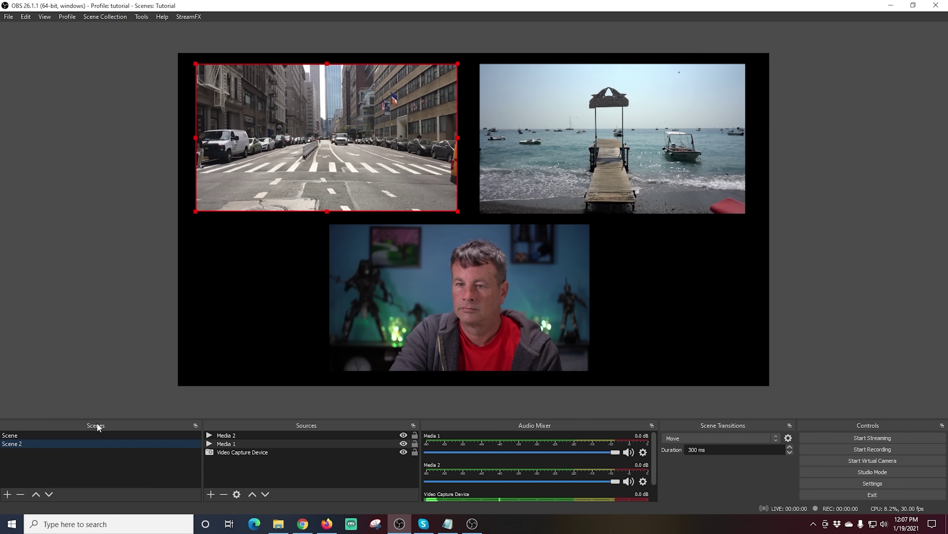
{"action": "left_click", "coordinate": [83, 434]}
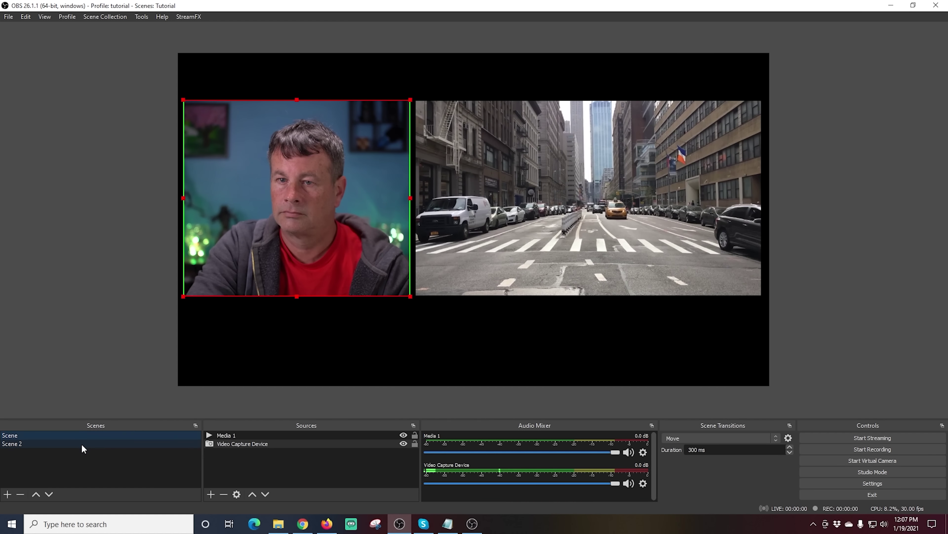
{"action": "left_click", "coordinate": [82, 444]}
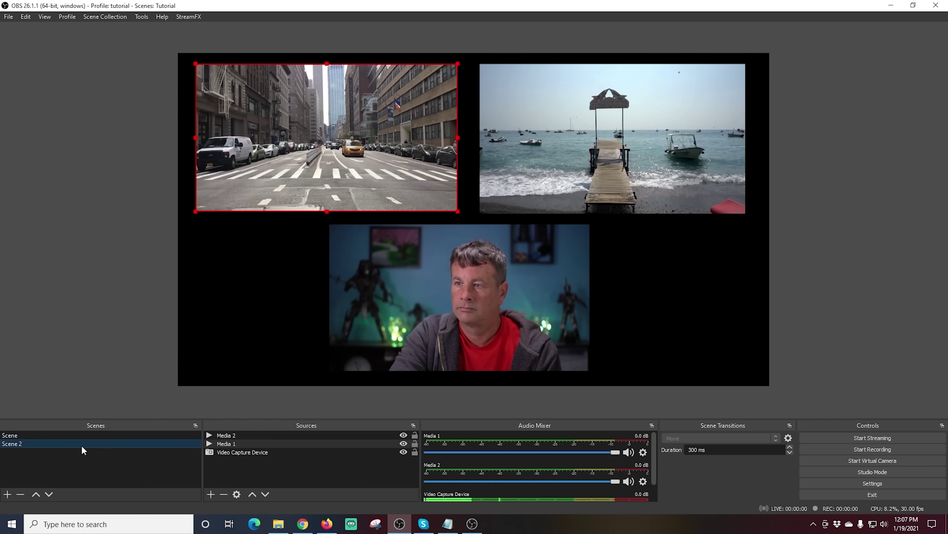
{"action": "left_click", "coordinate": [90, 434]}
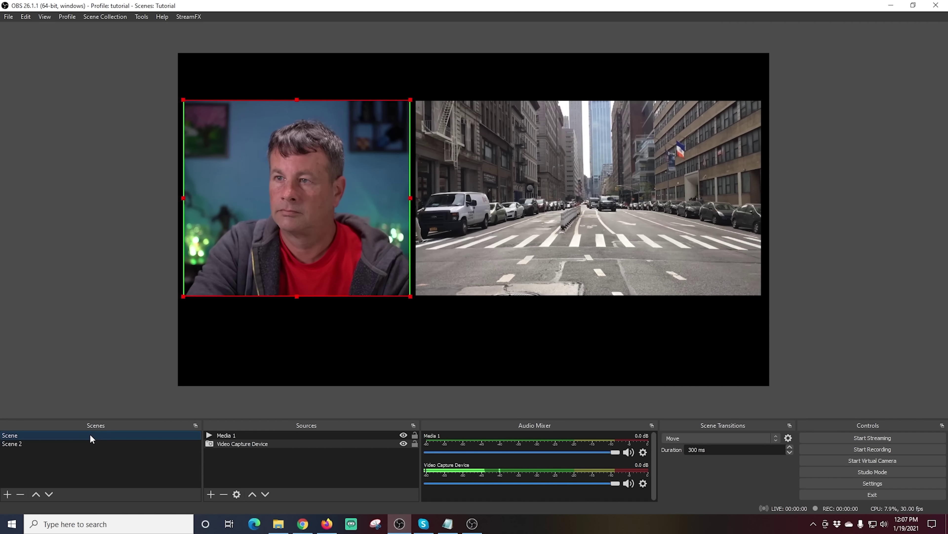
{"action": "left_click", "coordinate": [89, 442]}
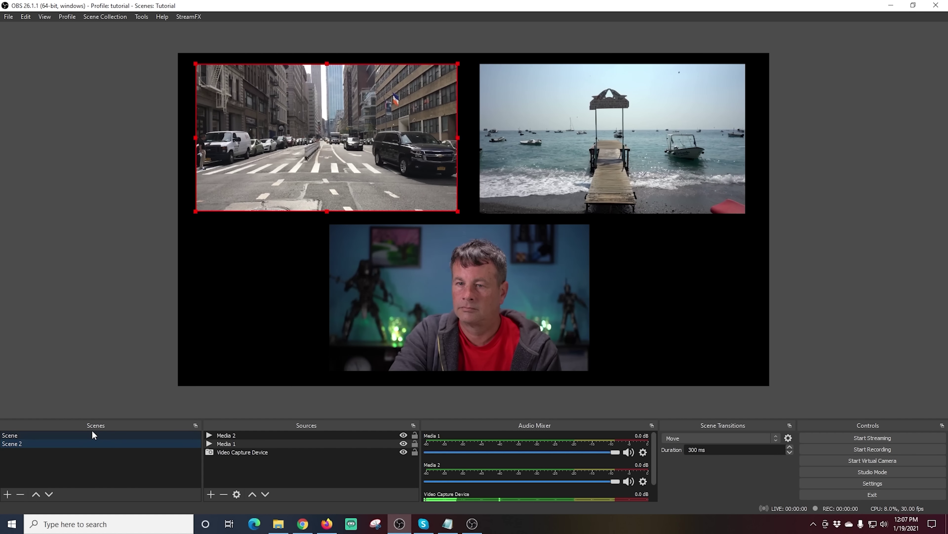
{"action": "left_click", "coordinate": [92, 435]}
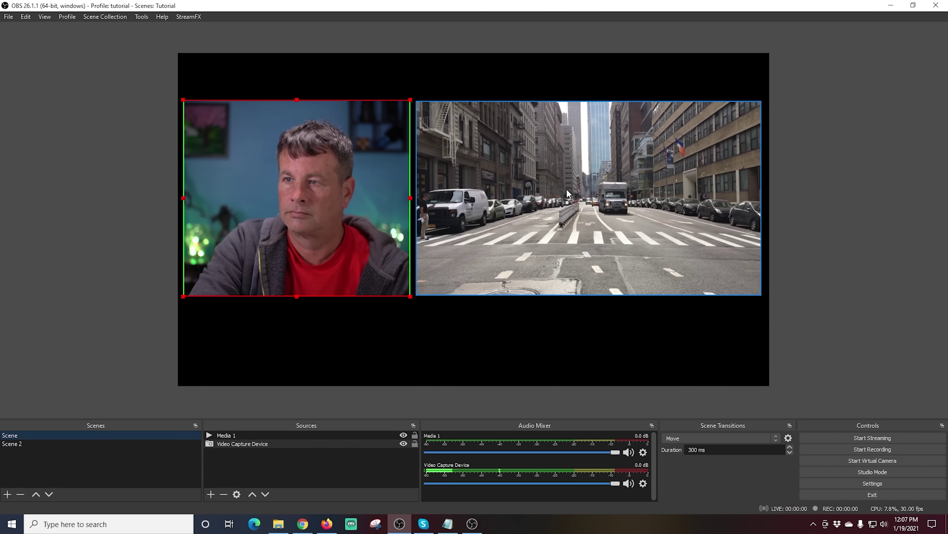
- In Scene, move the street video and webcam up to the canvas's top edge
{"action": "left_click_drag", "start_coordinate": [586, 208], "coordinate": [588, 165]}
{"action": "left_click_drag", "start_coordinate": [319, 257], "coordinate": [322, 215]}
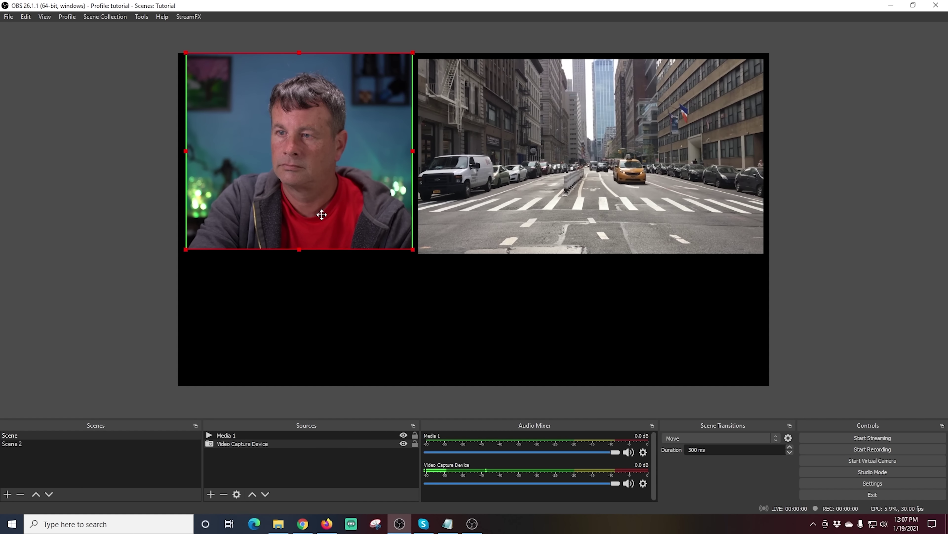
{"action": "left_click_drag", "start_coordinate": [322, 215], "coordinate": [321, 221]}
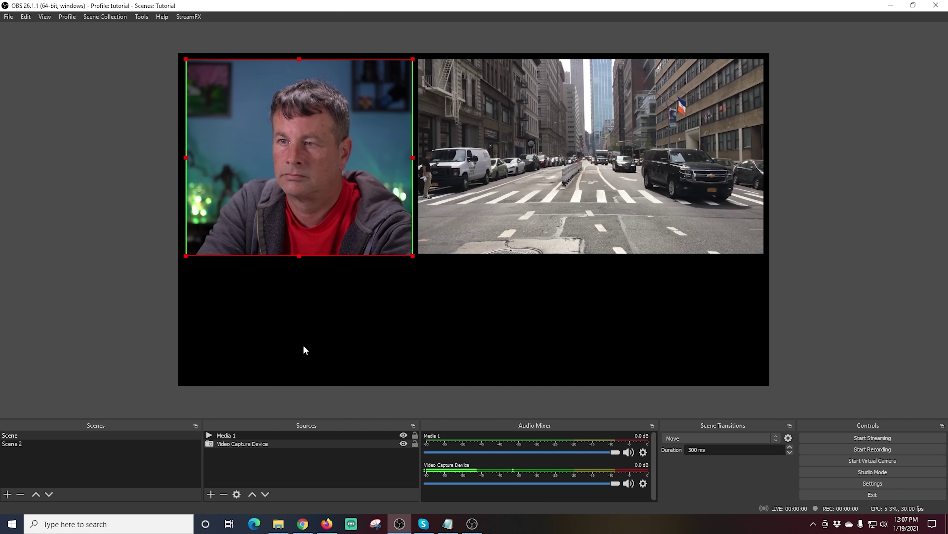
- Add the existing Media 2 beach clip to Scene, shrunk and centred at the bottom
{"action": "left_click", "coordinate": [210, 494]}
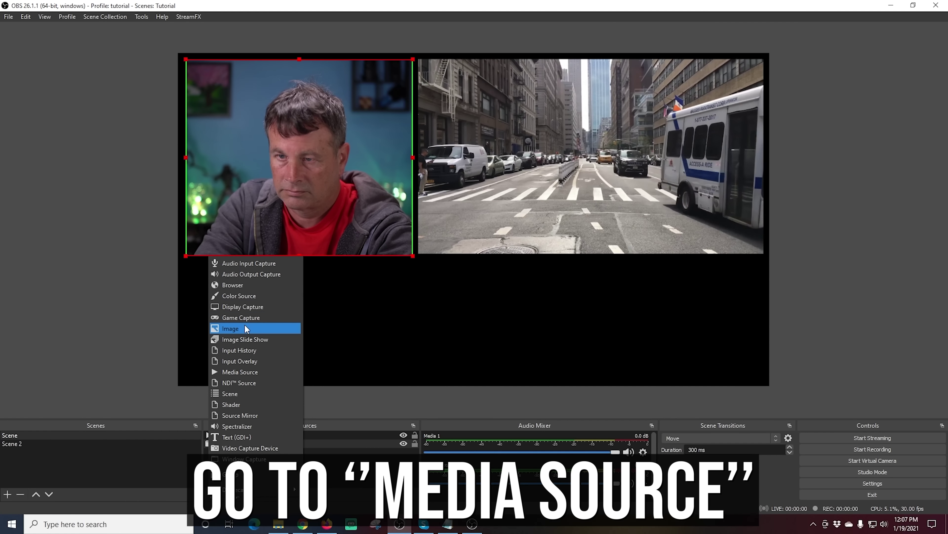
{"action": "left_click", "coordinate": [240, 372]}
{"action": "left_click", "coordinate": [396, 219]}
{"action": "left_click", "coordinate": [404, 238]}
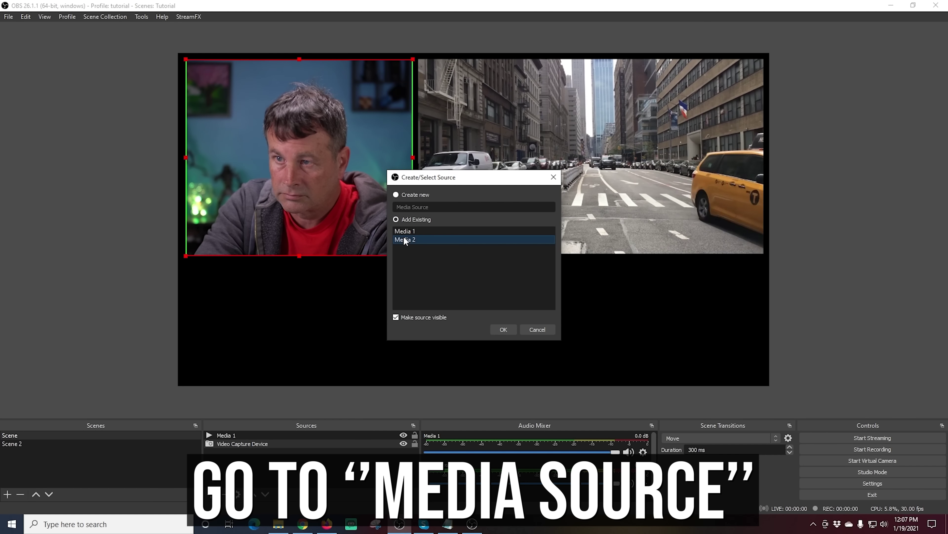
{"action": "left_click", "coordinate": [502, 329]}
{"action": "left_click_drag", "start_coordinate": [769, 52], "coordinate": [415, 254]}
{"action": "left_click_drag", "start_coordinate": [326, 313], "coordinate": [507, 319]}
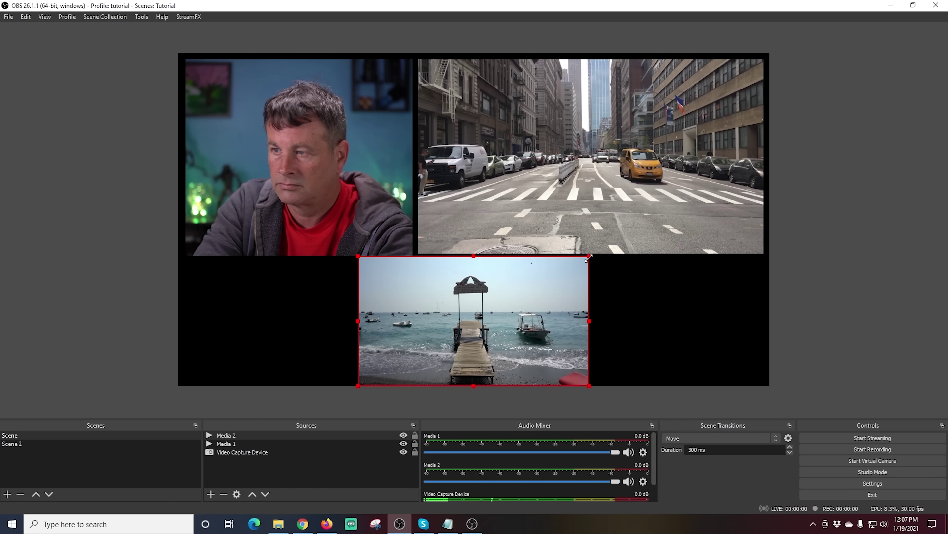
{"action": "left_click_drag", "start_coordinate": [589, 320], "coordinate": [572, 320]}
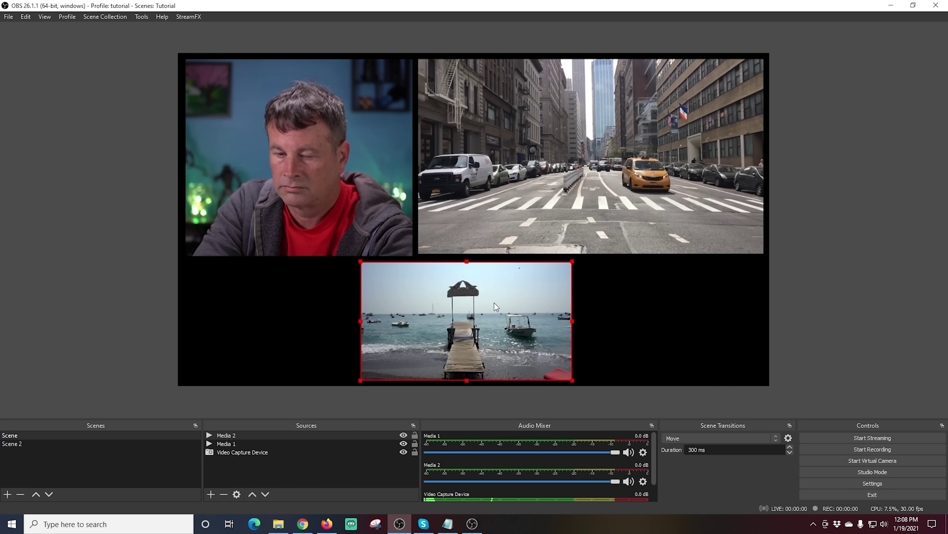
- Shrink the webcam slightly
{"action": "left_click", "coordinate": [315, 218]}
{"action": "left_click_drag", "start_coordinate": [412, 256], "coordinate": [409, 251]}
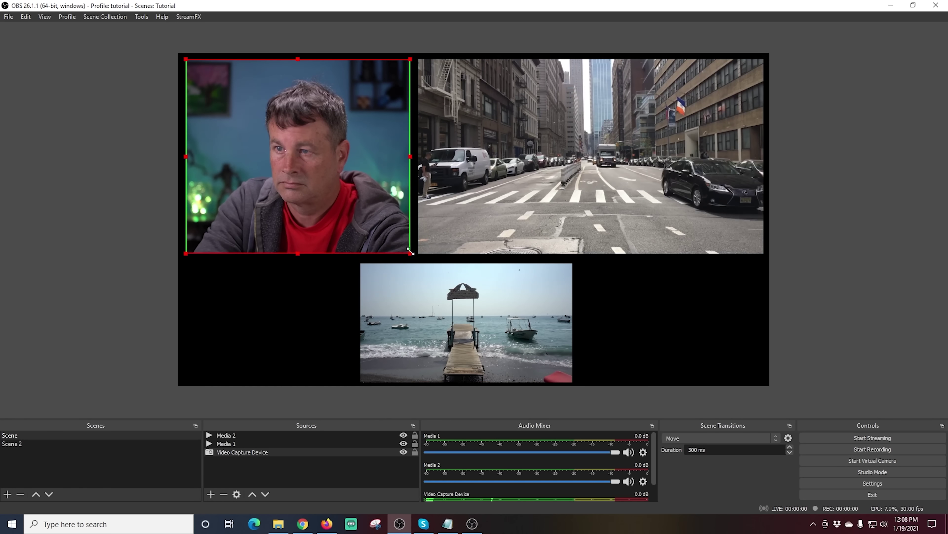
{"action": "left_click", "coordinate": [659, 331]}
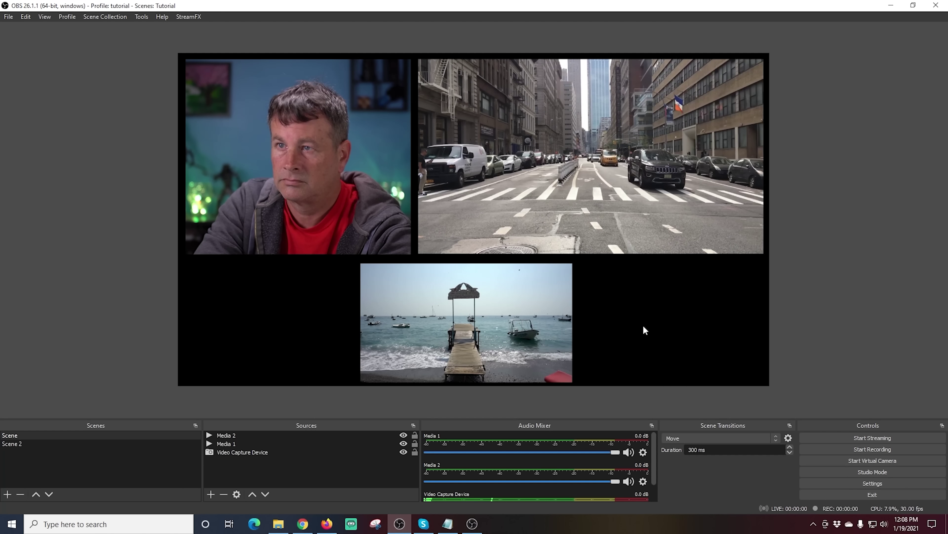
{"action": "left_click", "coordinate": [355, 205]}
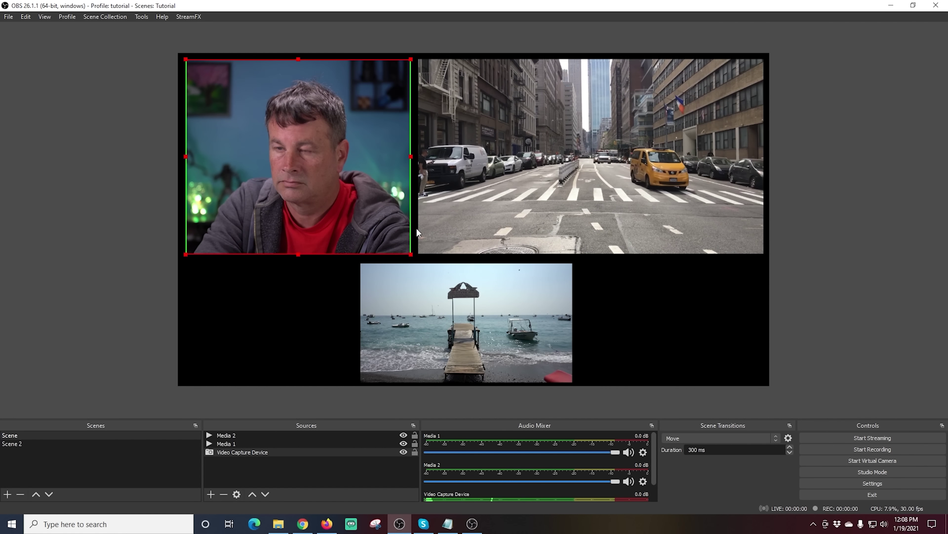
{"action": "left_click", "coordinate": [643, 323]}
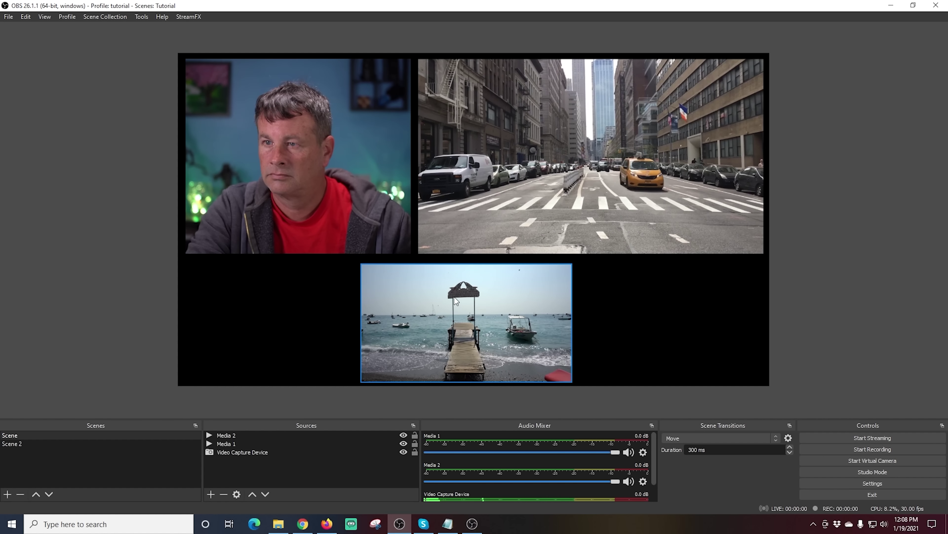
- Switch back and forth between Scene and Scene 2 to watch the Move transition, ending on Scene
{"action": "left_click", "coordinate": [91, 442]}
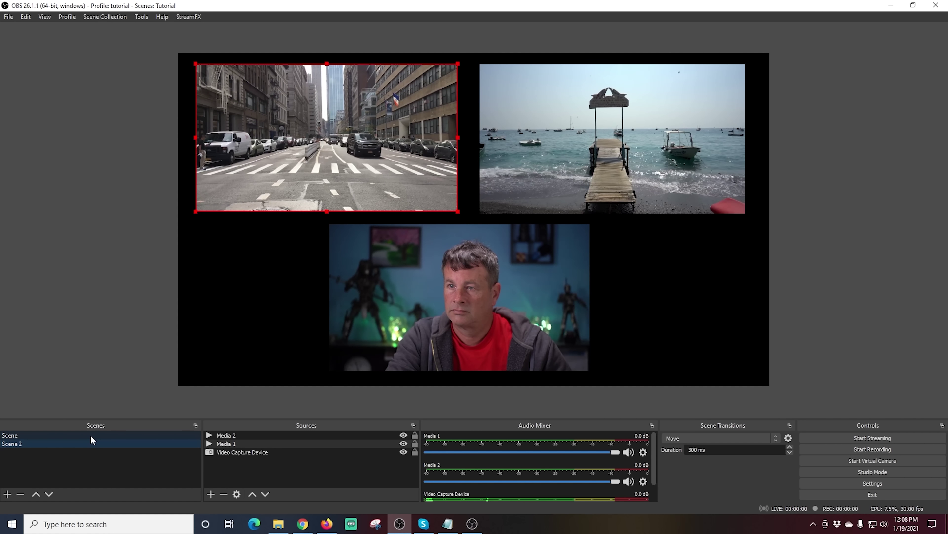
{"action": "left_click", "coordinate": [91, 435]}
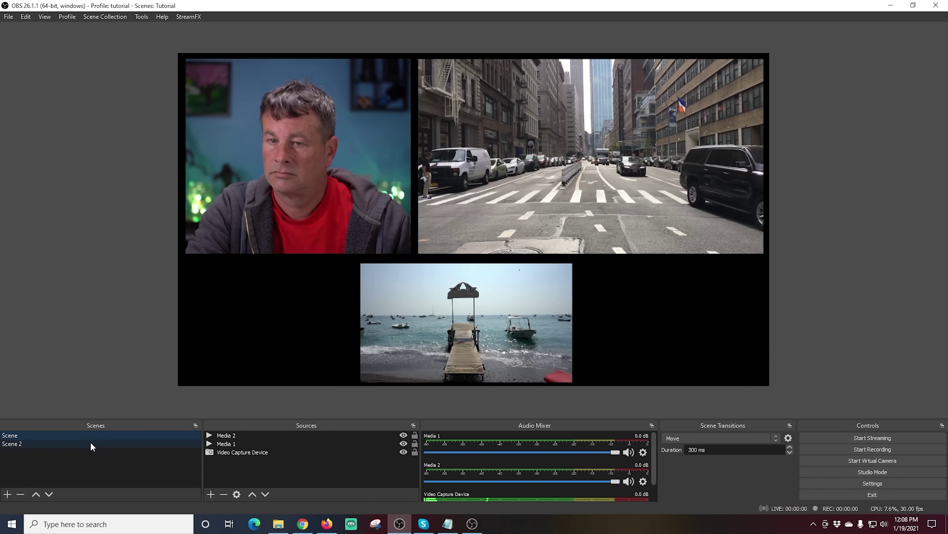
{"action": "left_click", "coordinate": [90, 443]}
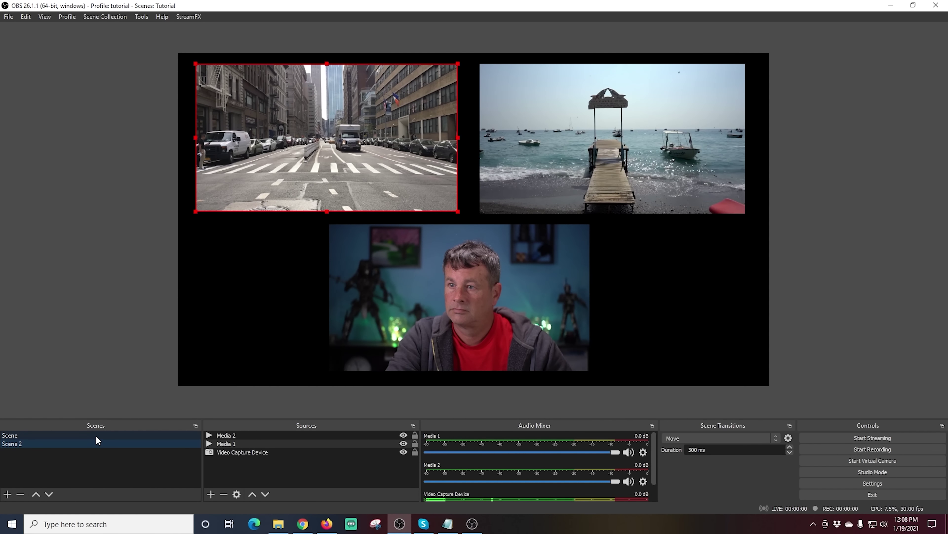
{"action": "left_click", "coordinate": [97, 436]}
{"action": "left_click", "coordinate": [96, 443]}
{"action": "left_click", "coordinate": [97, 436]}
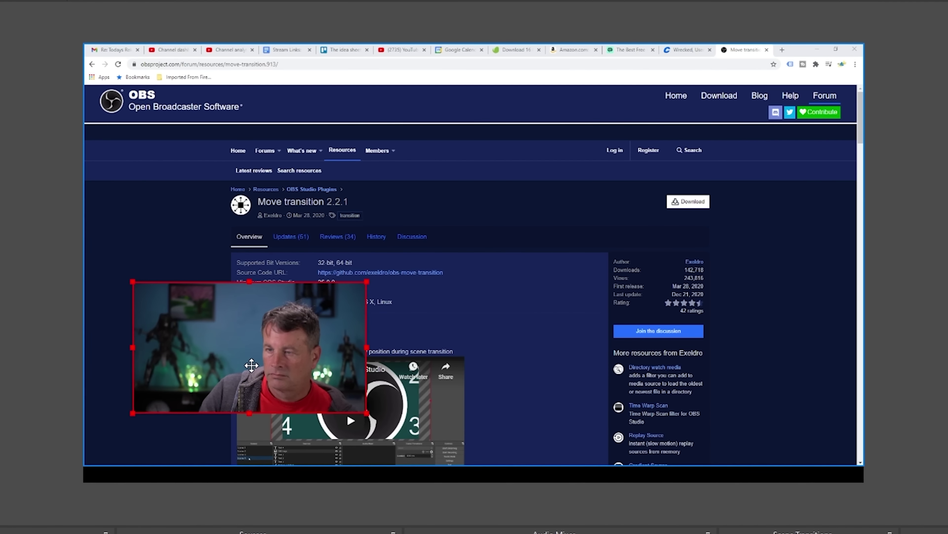
- Crop the webcam narrower from its right edge and place it in the lower-left corner
{"action": "left_click_drag", "start_coordinate": [251, 365], "coordinate": [248, 372]}
{"action": "left_click_drag", "start_coordinate": [519, 202], "coordinate": [505, 183]}
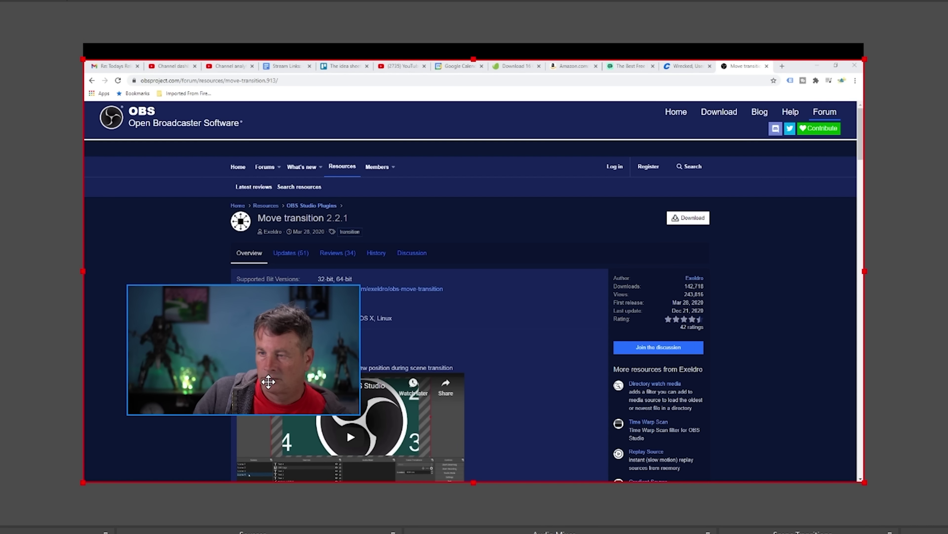
{"action": "left_click", "coordinate": [231, 374]}
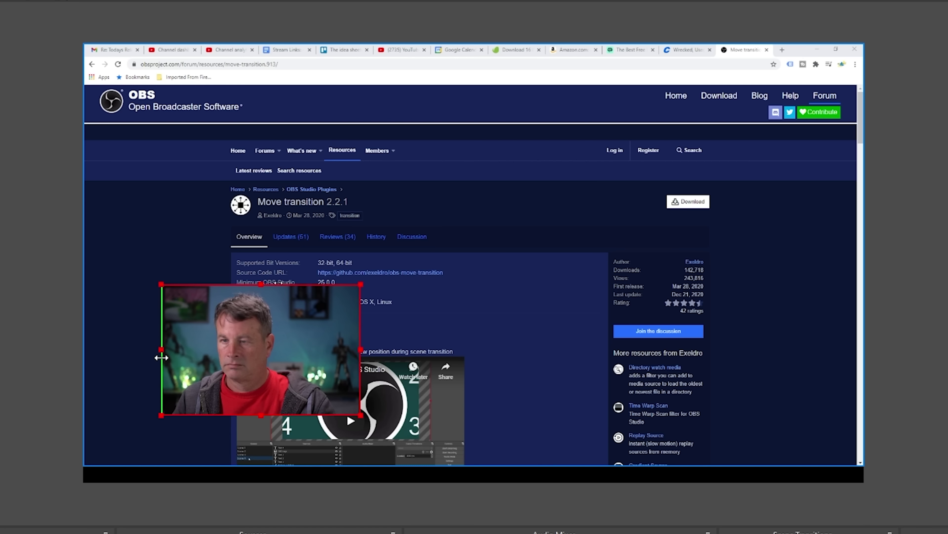
{"action": "left_click_drag", "start_coordinate": [334, 349], "coordinate": [328, 350]}
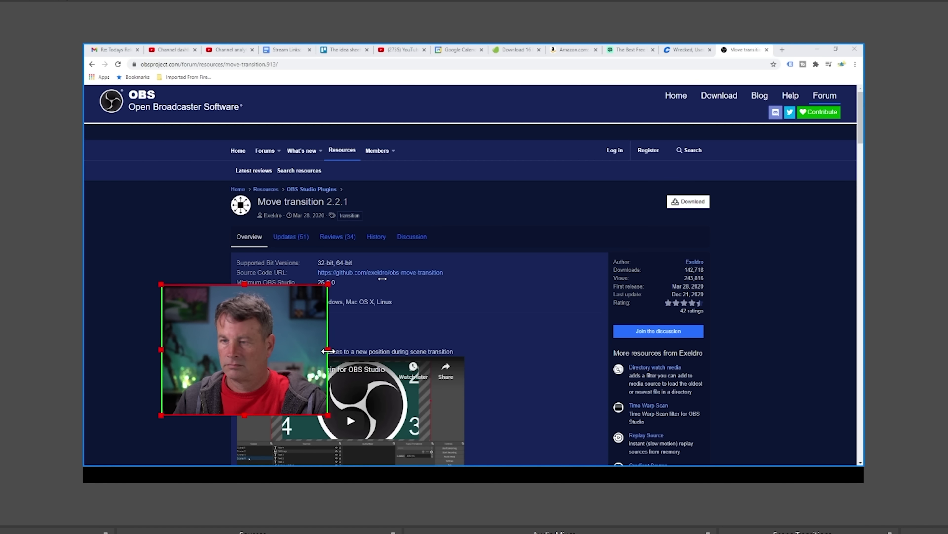
{"action": "left_click_drag", "start_coordinate": [235, 377], "coordinate": [194, 398]}
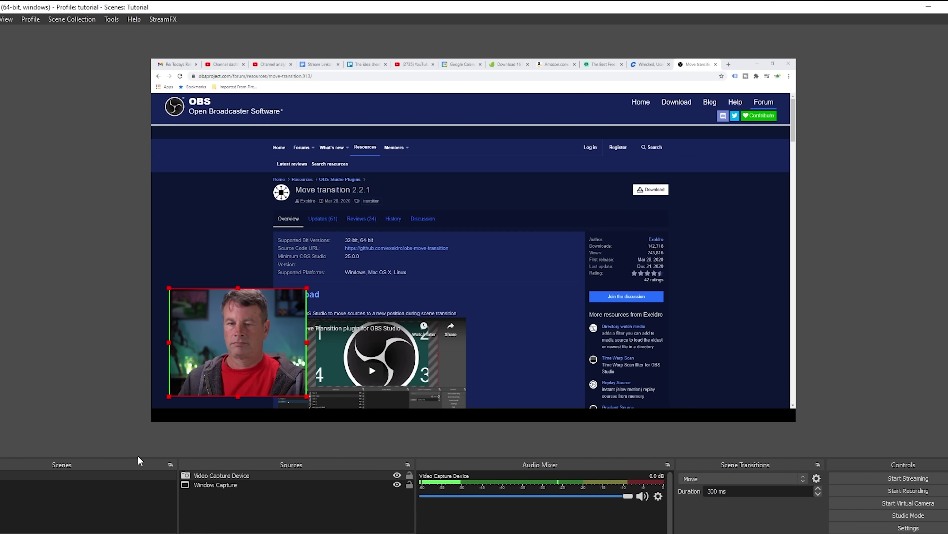
- Add a Move Source filter named 'Move Source LL' to Scene
{"action": "right_click", "coordinate": [1, 475]}
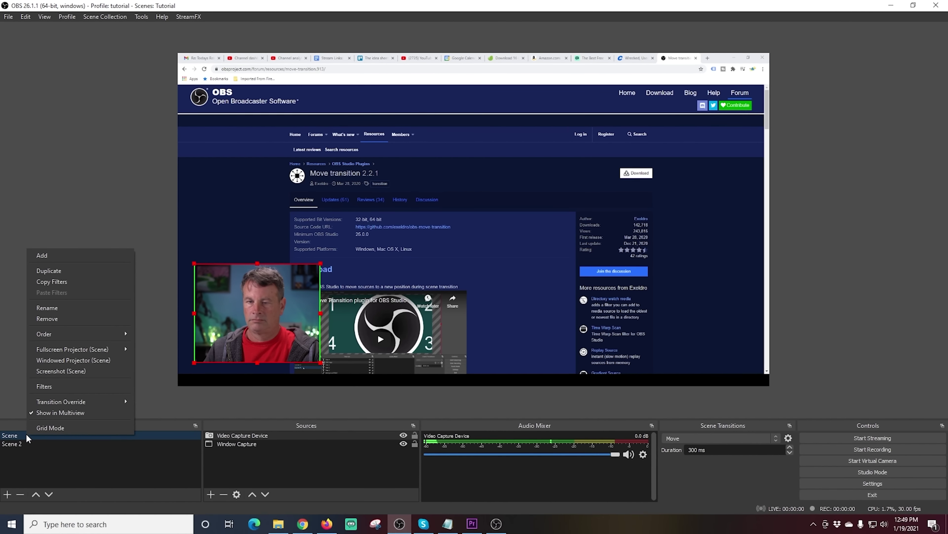
{"action": "left_click", "coordinate": [65, 386]}
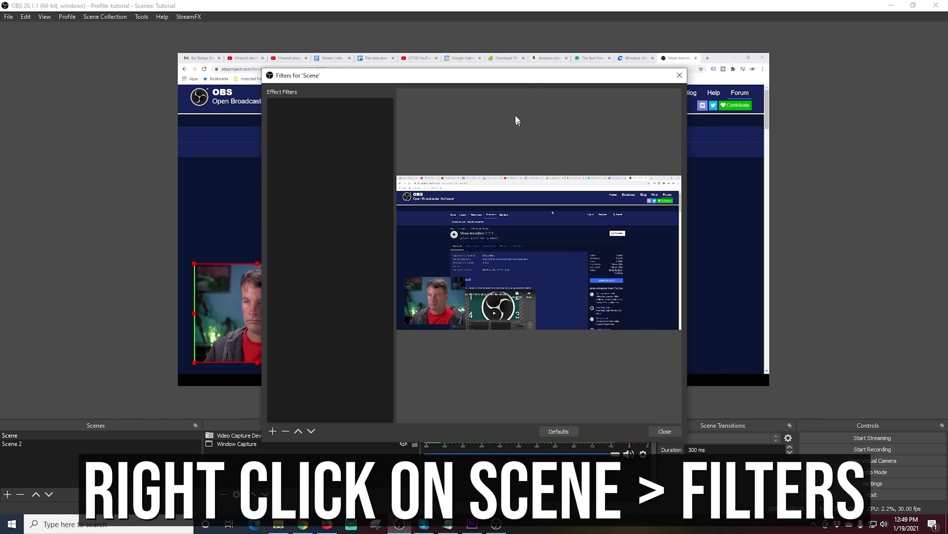
{"action": "left_click_drag", "start_coordinate": [486, 79], "coordinate": [622, 35]}
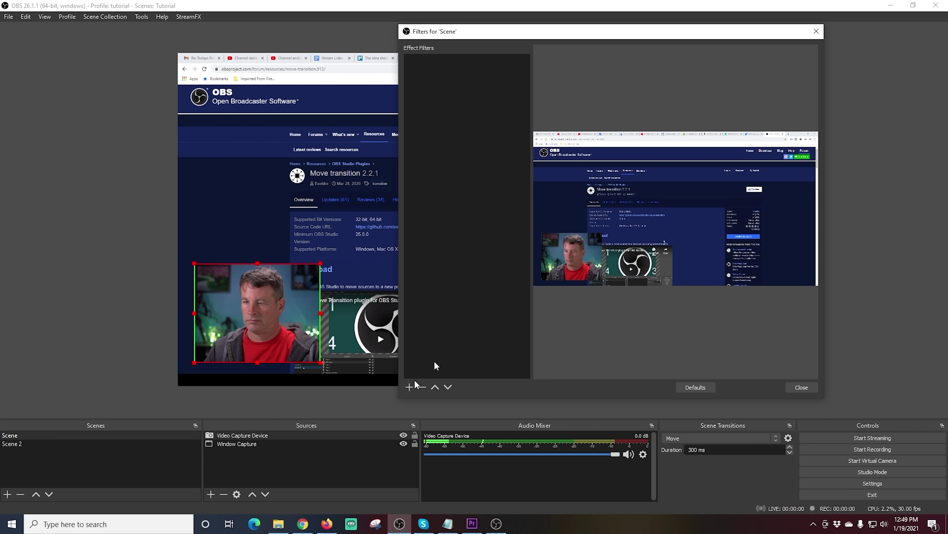
{"action": "left_click", "coordinate": [409, 387]}
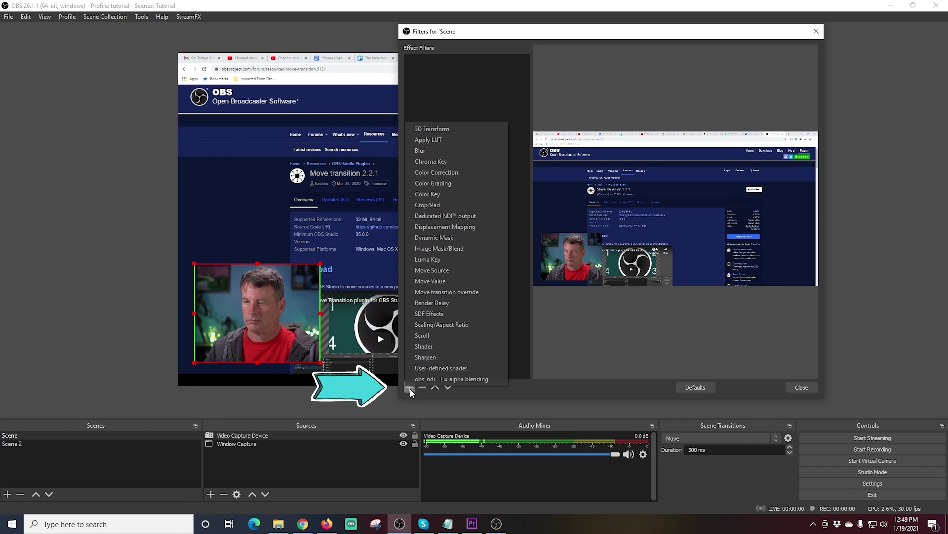
{"action": "left_click", "coordinate": [427, 267]}
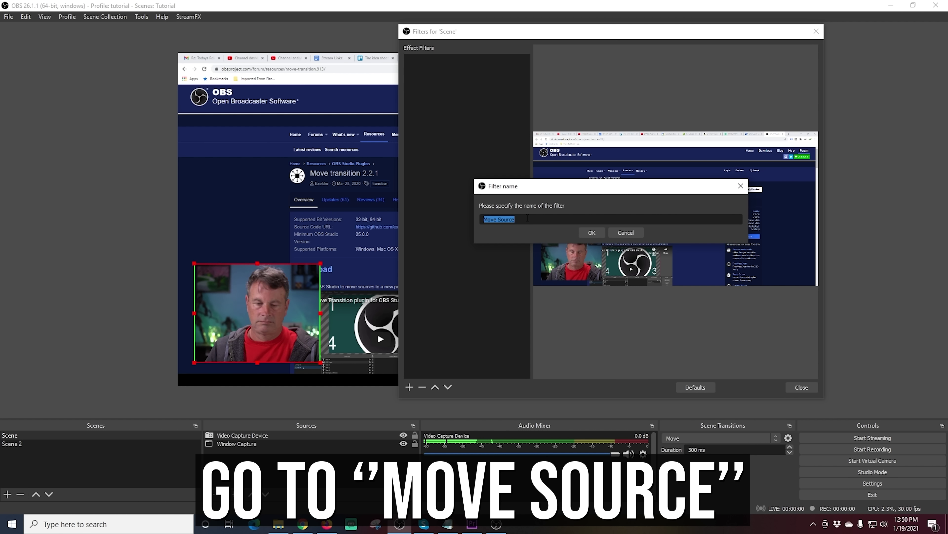
{"action": "left_click", "coordinate": [528, 218]}
{"action": "type", "text": "LL"}
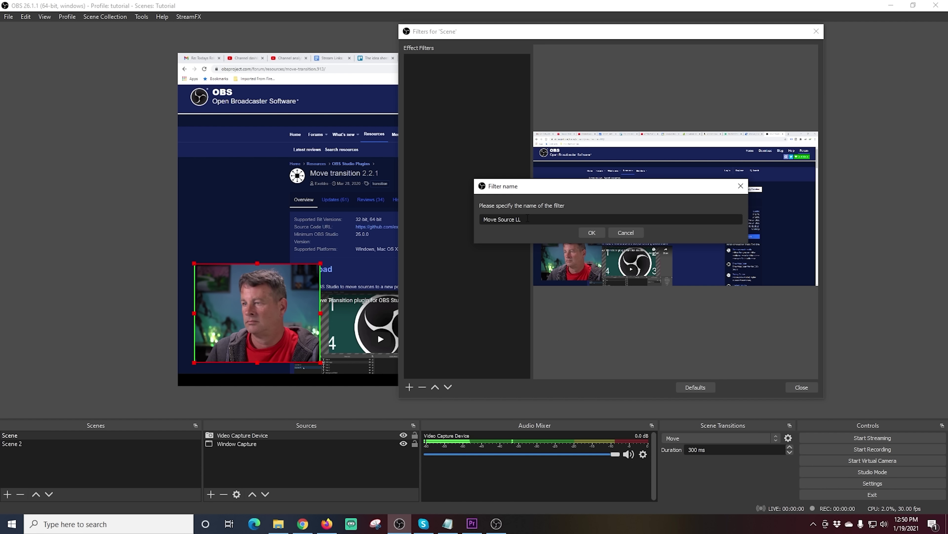
{"action": "left_click", "coordinate": [591, 232]}
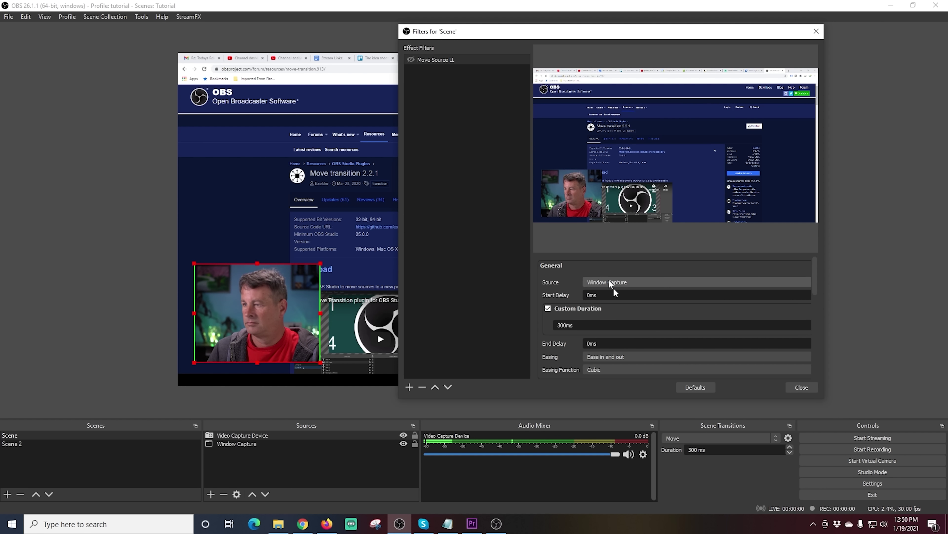
- Point Move Source LL at Video Capture Device, storing the lower-left position 53, 682
{"action": "left_click", "coordinate": [627, 282]}
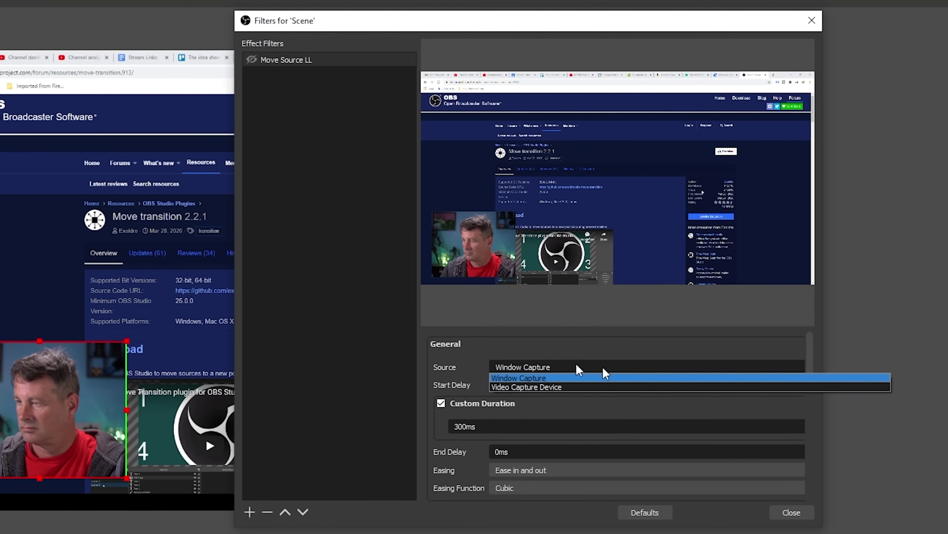
{"action": "left_click", "coordinate": [545, 389]}
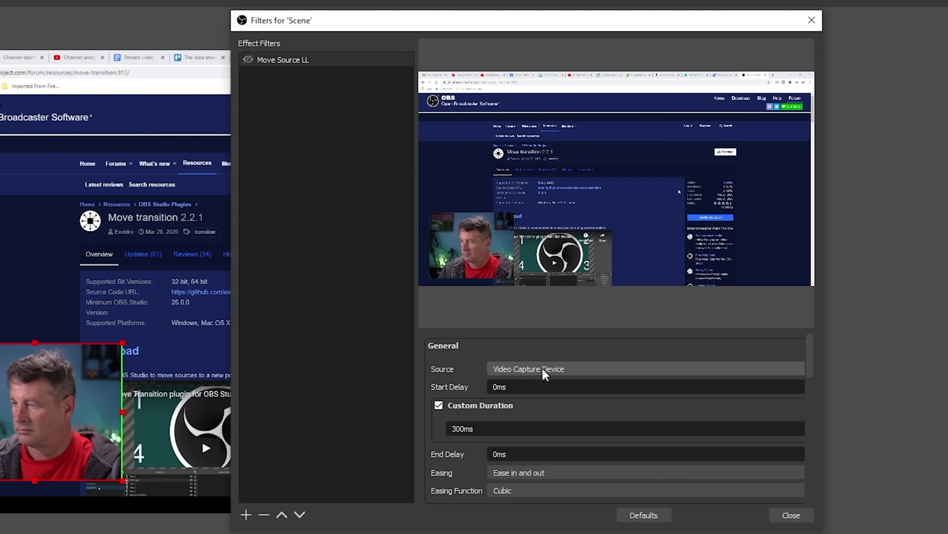
{"action": "left_click_drag", "start_coordinate": [811, 360], "coordinate": [813, 383]}
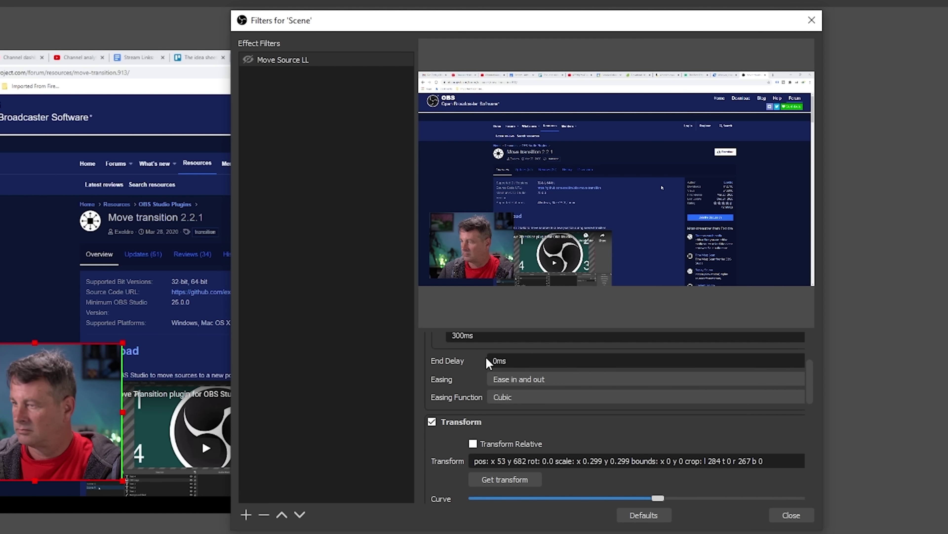
{"action": "left_click_drag", "start_coordinate": [808, 389], "coordinate": [813, 409]}
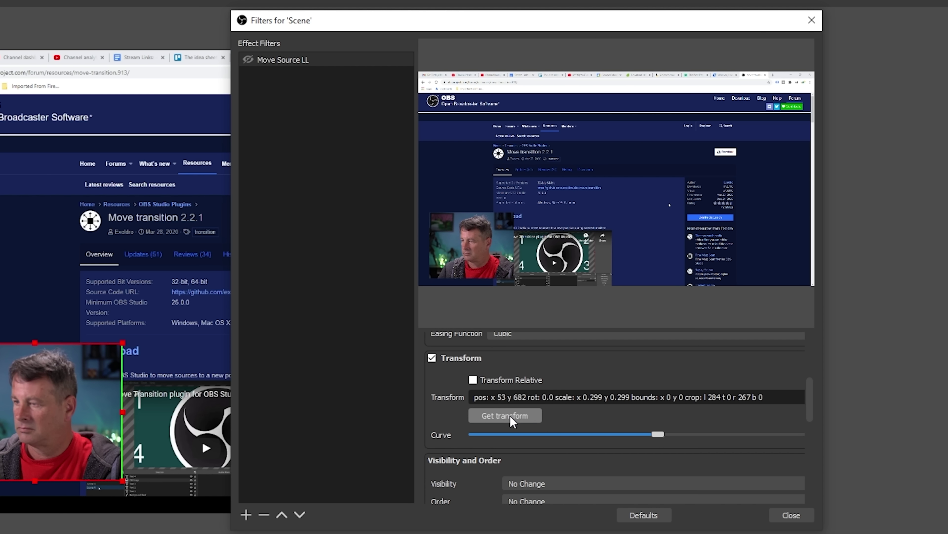
{"action": "left_click_drag", "start_coordinate": [808, 407], "coordinate": [815, 495]}
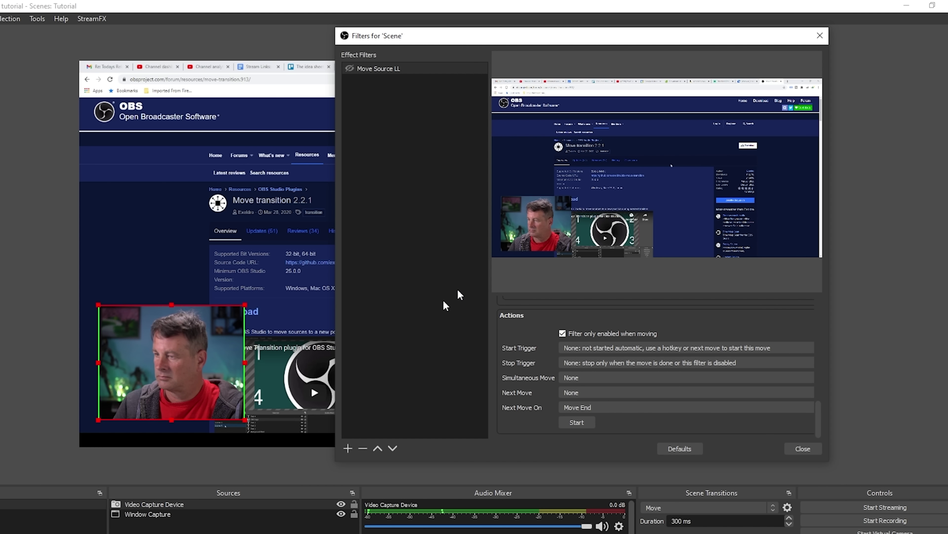
- Add a second Move Source filter named 'Move Source LR'
{"action": "left_click", "coordinate": [347, 448]}
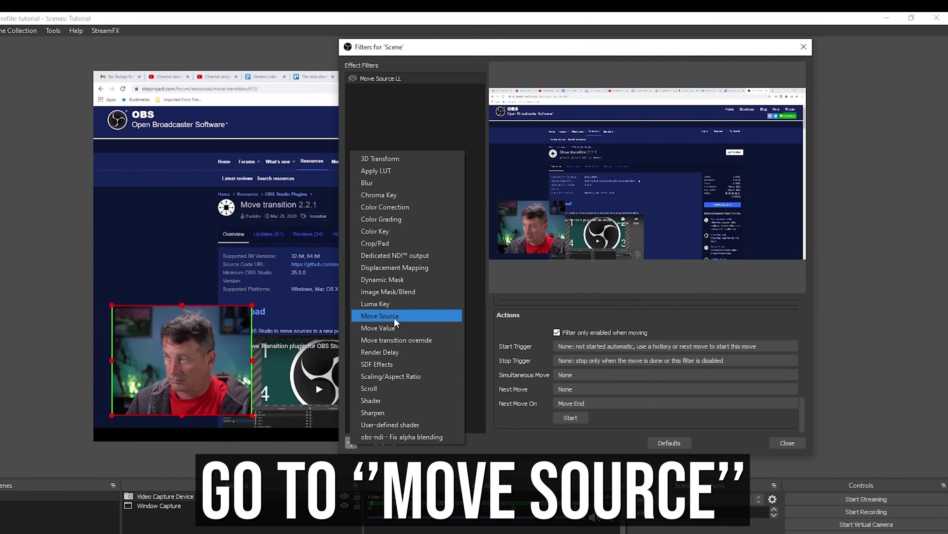
{"action": "left_click", "coordinate": [392, 318]}
{"action": "type", "text": "LR"}
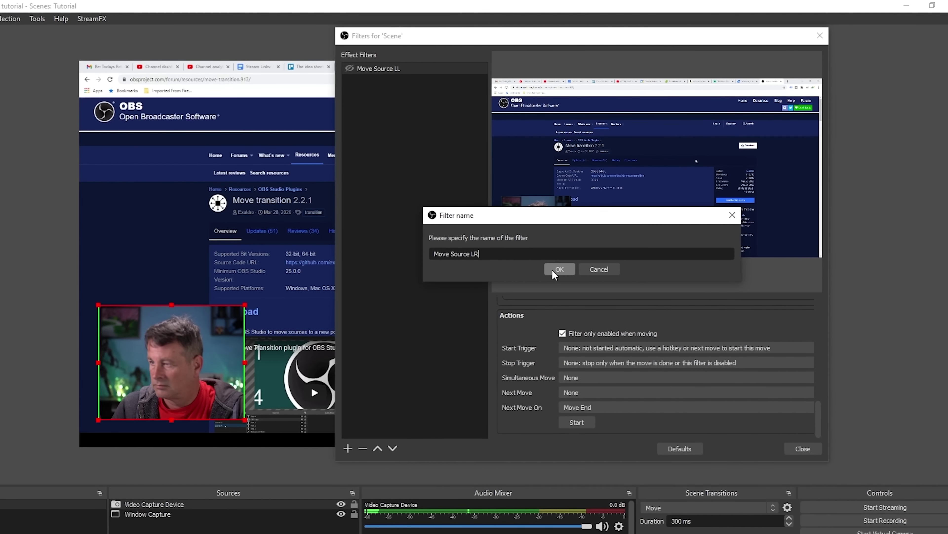
{"action": "left_click", "coordinate": [549, 263]}
{"action": "left_click_drag", "start_coordinate": [529, 35], "coordinate": [256, 136]}
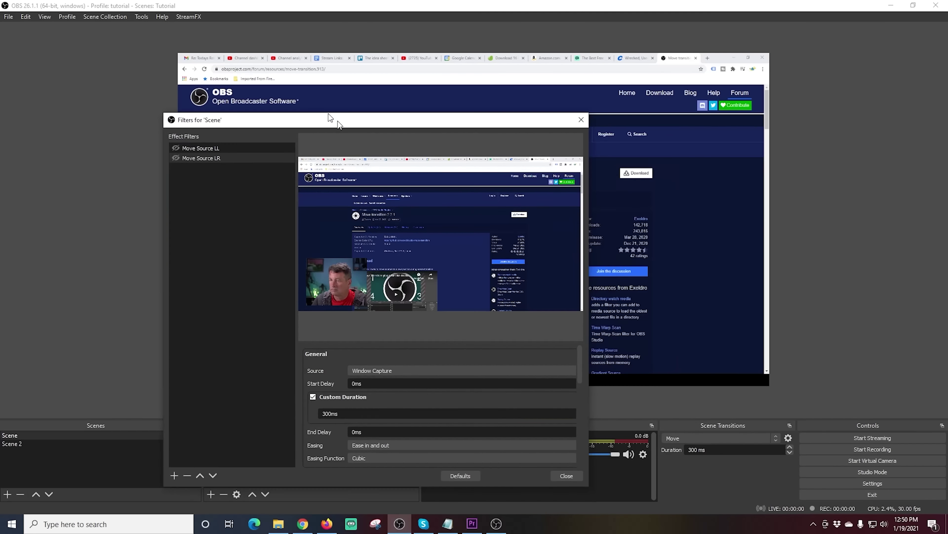
{"action": "left_click_drag", "start_coordinate": [330, 118], "coordinate": [413, 6]}
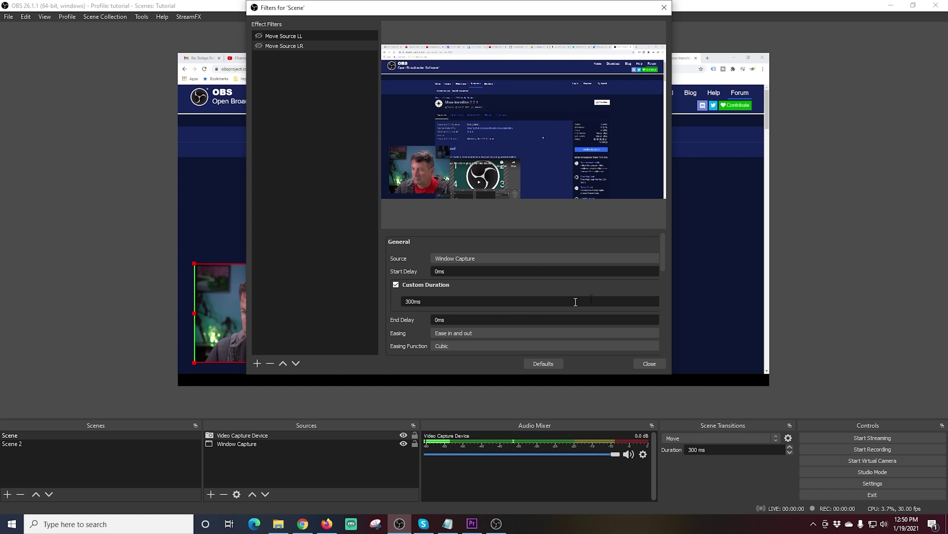
- Move the webcam to the lower-right corner and set Move Source LR's source to Video Capture Device
{"action": "scroll", "coordinate": [662, 260], "scroll_direction": "down", "scroll_amount": 5}
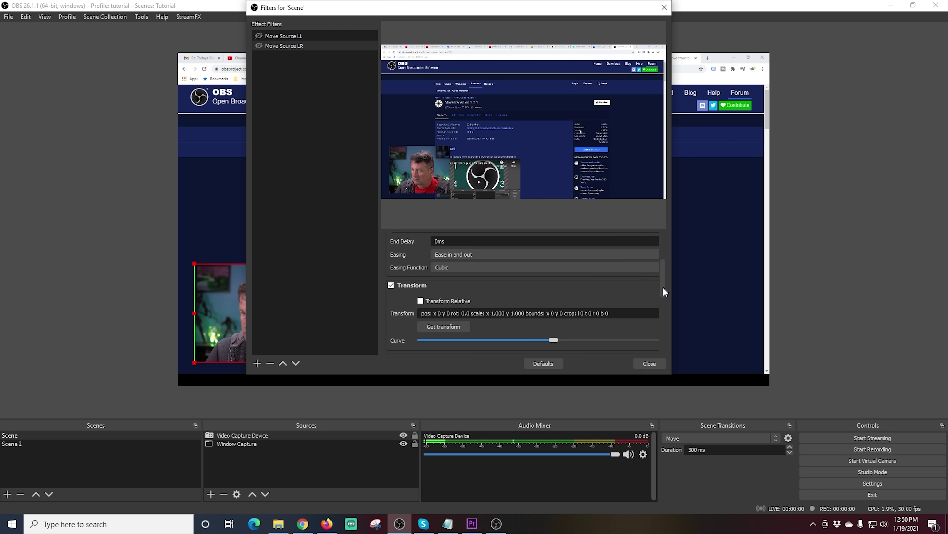
{"action": "left_click_drag", "start_coordinate": [225, 313], "coordinate": [662, 253]}
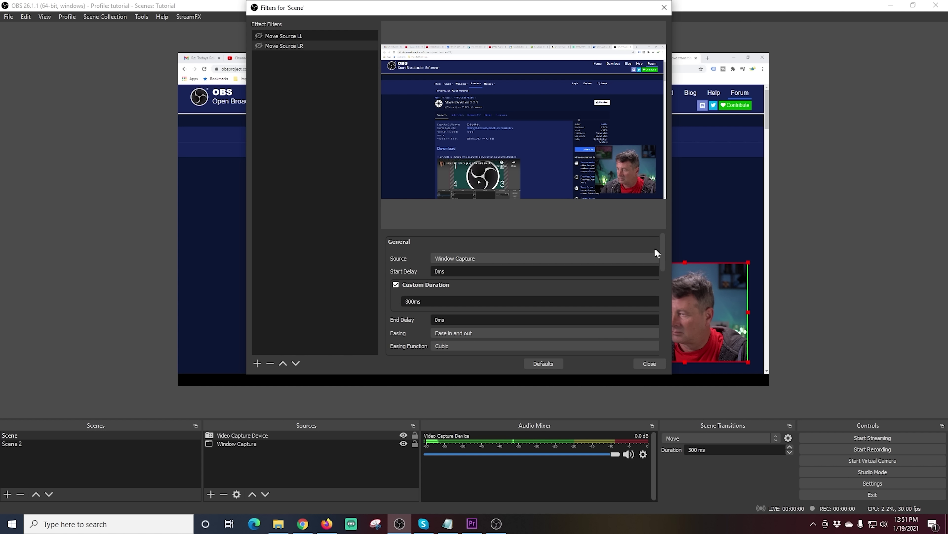
{"action": "left_click", "coordinate": [653, 261]}
{"action": "left_click", "coordinate": [642, 258]}
{"action": "left_click", "coordinate": [621, 256]}
{"action": "left_click", "coordinate": [454, 269]}
{"action": "left_click_drag", "start_coordinate": [661, 252], "coordinate": [661, 282]}
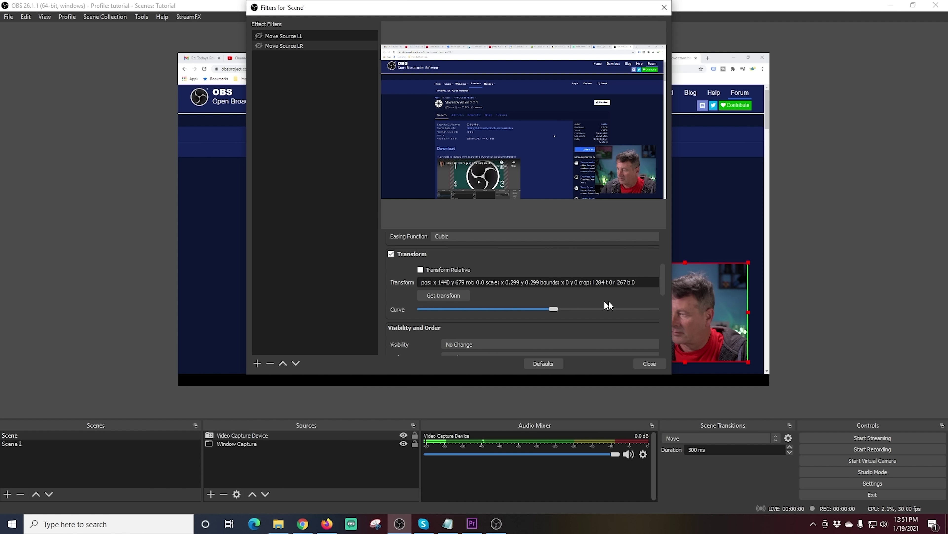
{"action": "left_click_drag", "start_coordinate": [663, 284], "coordinate": [659, 353]}
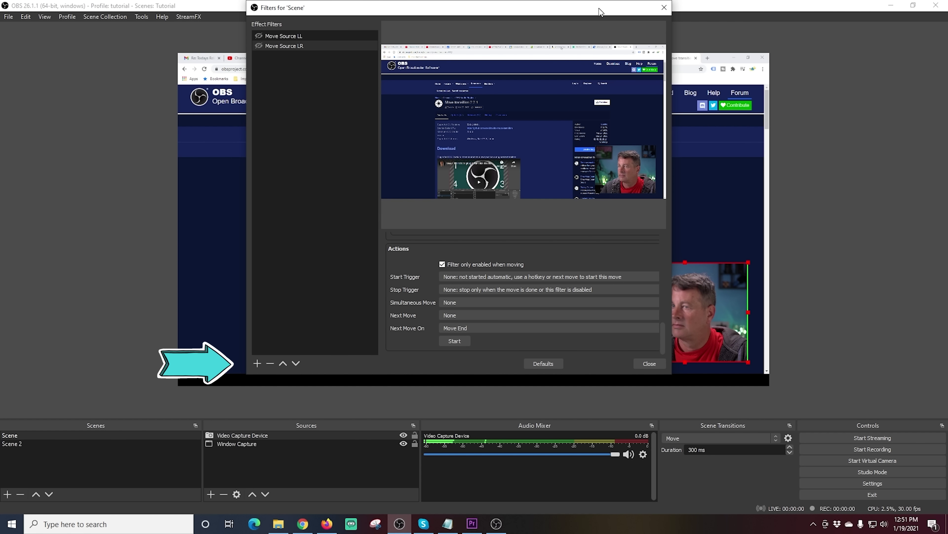
- Add a third Move Source filter named 'Move Source UR'
{"action": "left_click", "coordinate": [257, 363]}
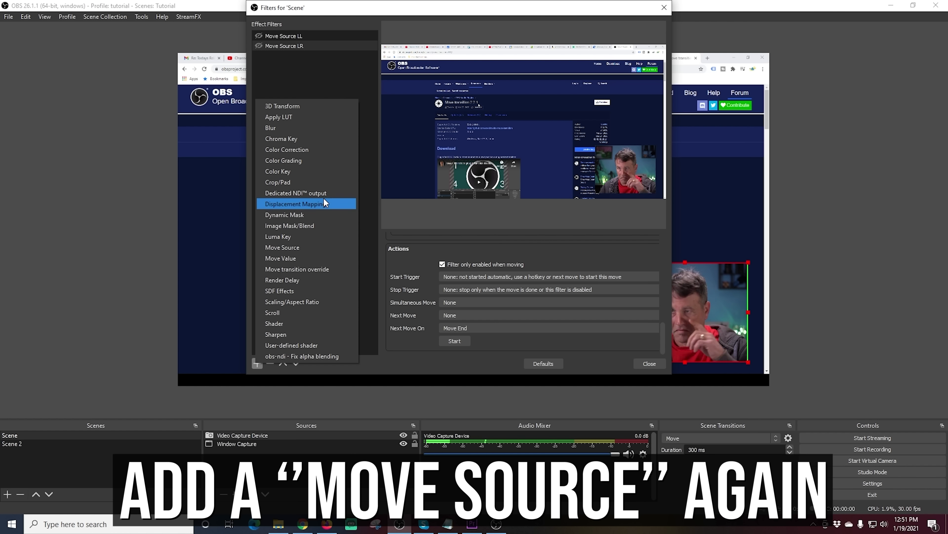
{"action": "left_click", "coordinate": [296, 245]}
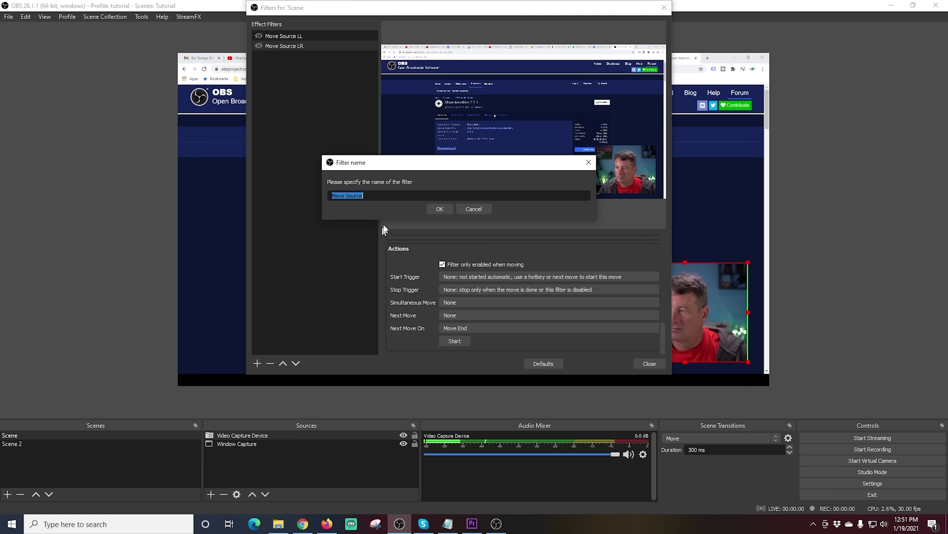
{"action": "left_click", "coordinate": [382, 197]}
{"action": "type", "text": "UR"}
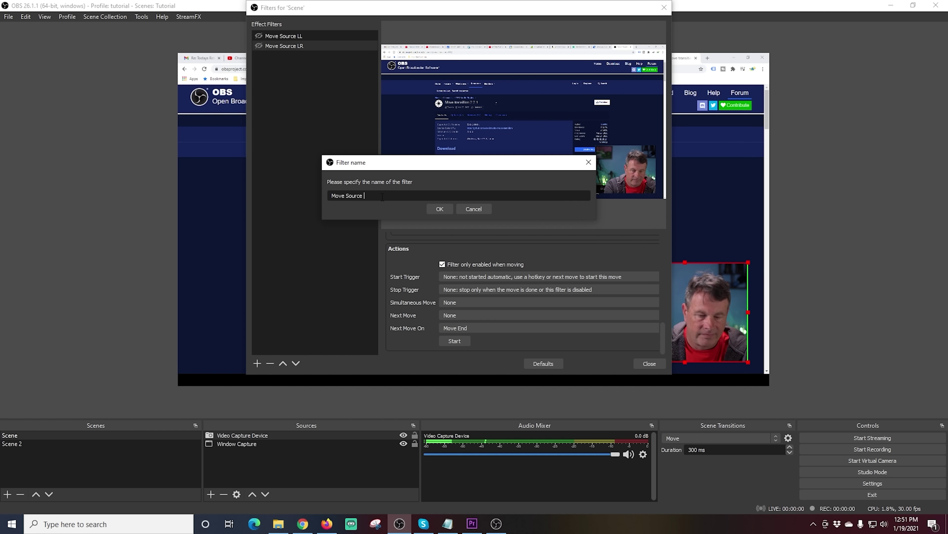
{"action": "left_click", "coordinate": [439, 209]}
- Target Video Capture Device, move the webcam upper-right, and capture its transform (pos 1437, 27)
{"action": "left_click", "coordinate": [470, 272]}
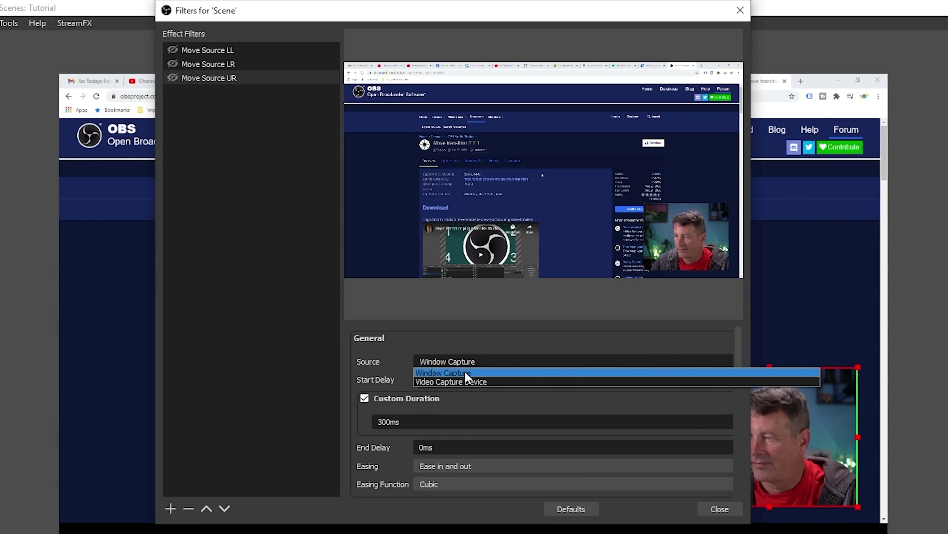
{"action": "left_click", "coordinate": [462, 287]}
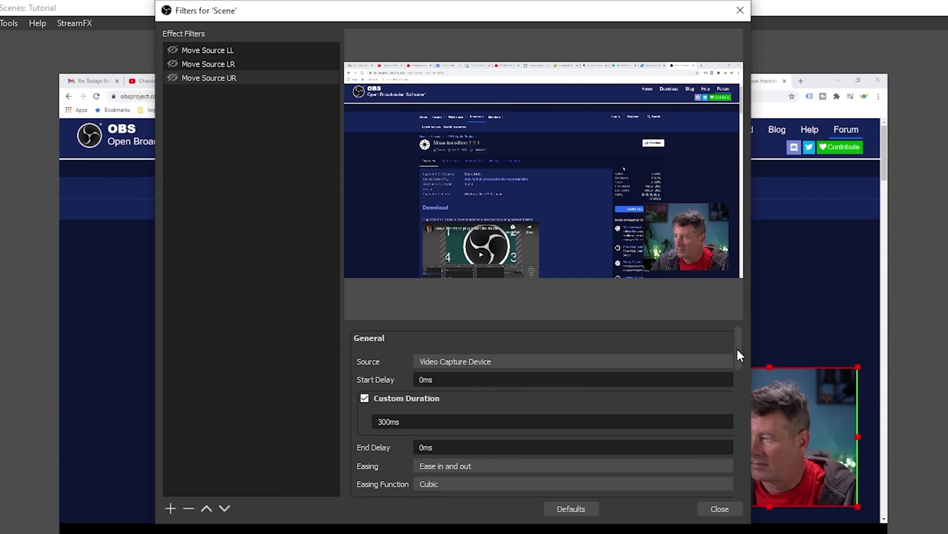
{"action": "left_click_drag", "start_coordinate": [742, 355], "coordinate": [739, 379]}
{"action": "left_click_drag", "start_coordinate": [689, 318], "coordinate": [687, 114]}
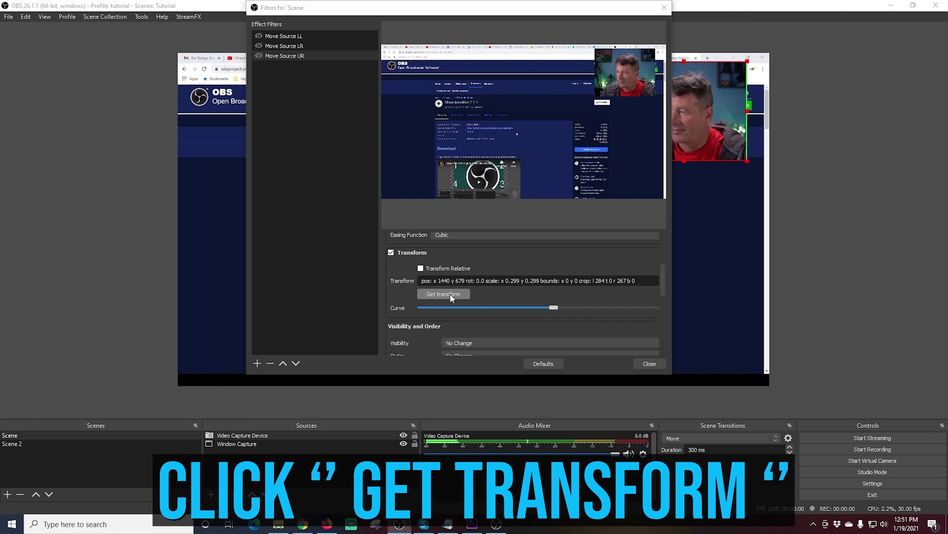
{"action": "left_click", "coordinate": [450, 294]}
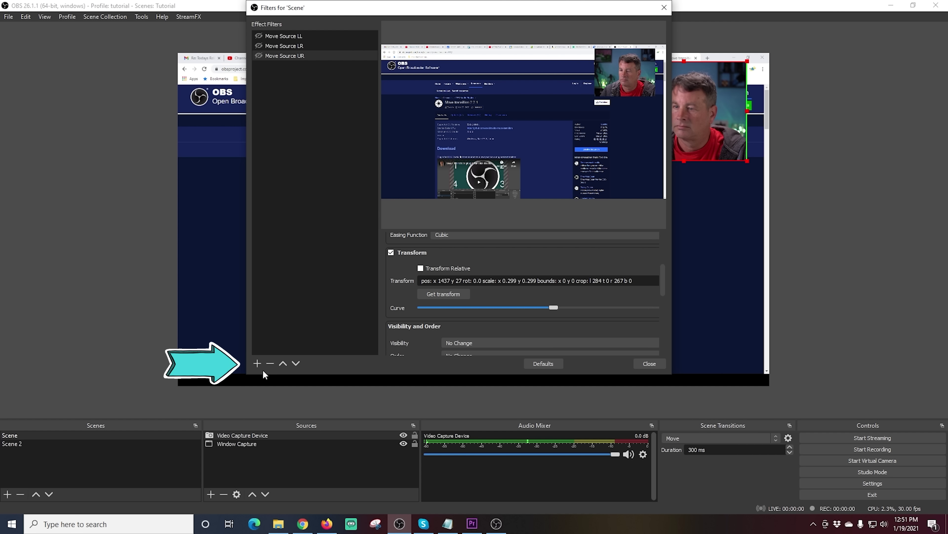
- Add a fourth Move Source filter named 'Move Source UL'
{"action": "left_click", "coordinate": [256, 362]}
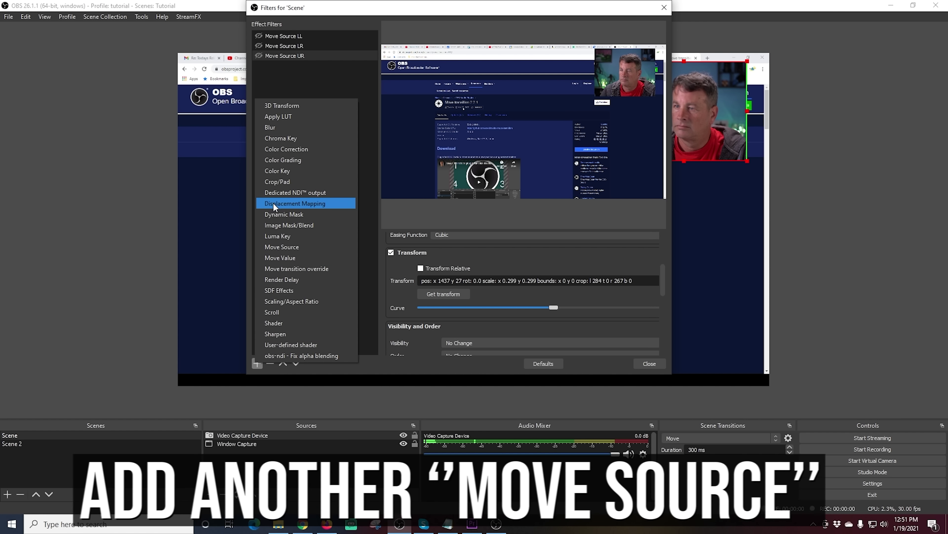
{"action": "left_click", "coordinate": [282, 246]}
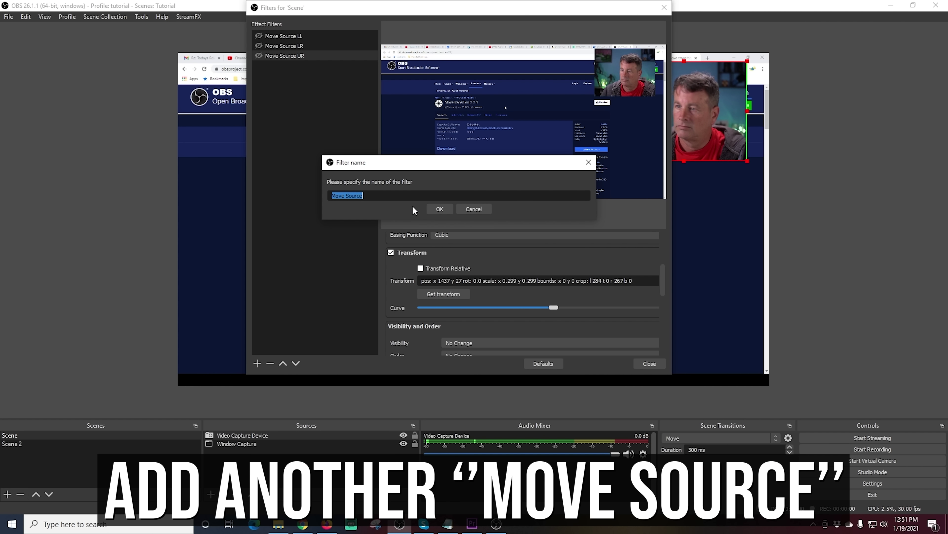
{"action": "left_click", "coordinate": [393, 197]}
{"action": "type", "text": "UL"}
{"action": "left_click", "coordinate": [439, 208]}
- Move the webcam upper-left, target Video Capture Device, and capture its transform (pos 100, 41)
{"action": "left_click_drag", "start_coordinate": [396, 145], "coordinate": [295, 144]}
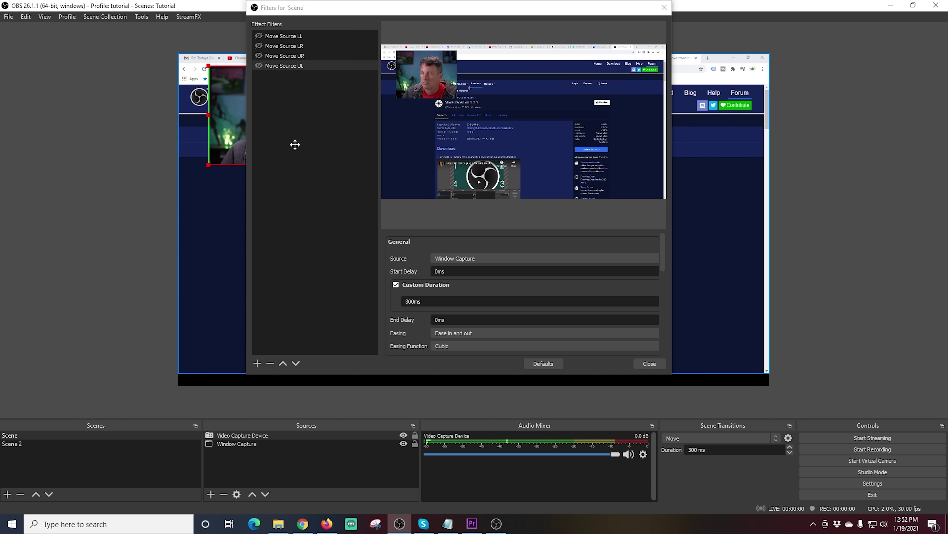
{"action": "left_click", "coordinate": [532, 259]}
{"action": "left_click", "coordinate": [468, 269]}
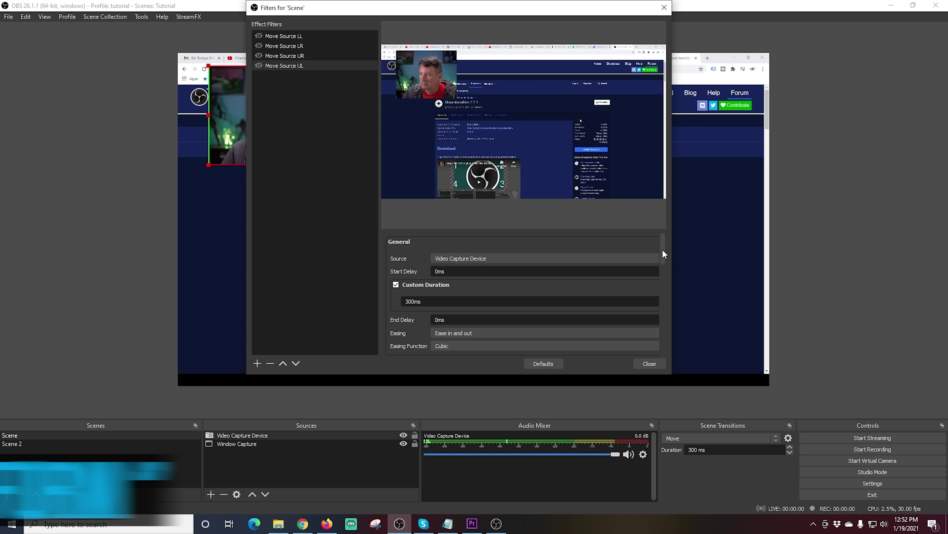
{"action": "left_click_drag", "start_coordinate": [662, 250], "coordinate": [662, 276]}
{"action": "left_click", "coordinate": [430, 309]}
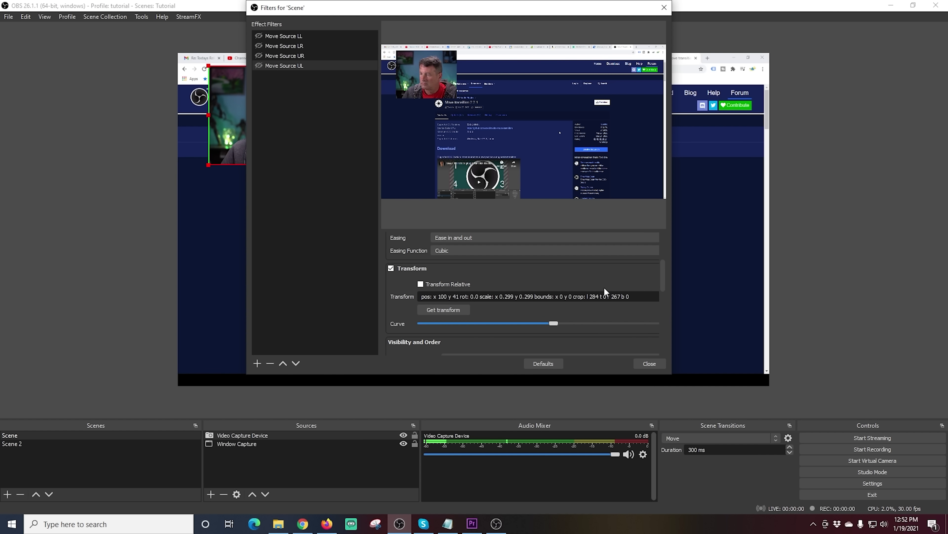
{"action": "mouse_move", "coordinate": [662, 272]}
{"action": "left_mouse_down"}
{"action": "mouse_move", "coordinate": [661, 234]}
{"action": "mouse_move", "coordinate": [663, 279]}
{"action": "left_mouse_up"}
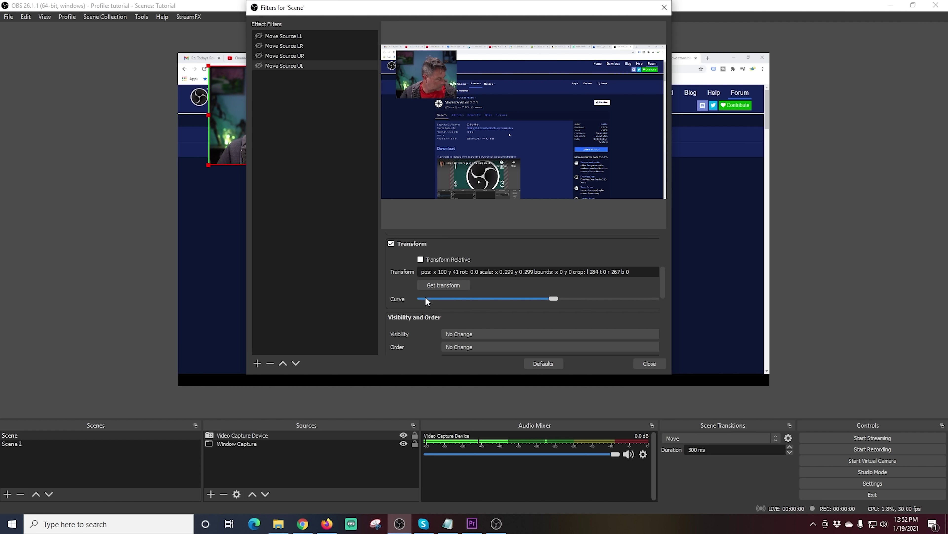
{"action": "mouse_move", "coordinate": [517, 13]}
{"action": "left_mouse_down"}
{"action": "mouse_move", "coordinate": [625, 36]}
{"action": "mouse_move", "coordinate": [809, 34]}
{"action": "mouse_move", "coordinate": [799, 37]}
{"action": "left_mouse_up"}
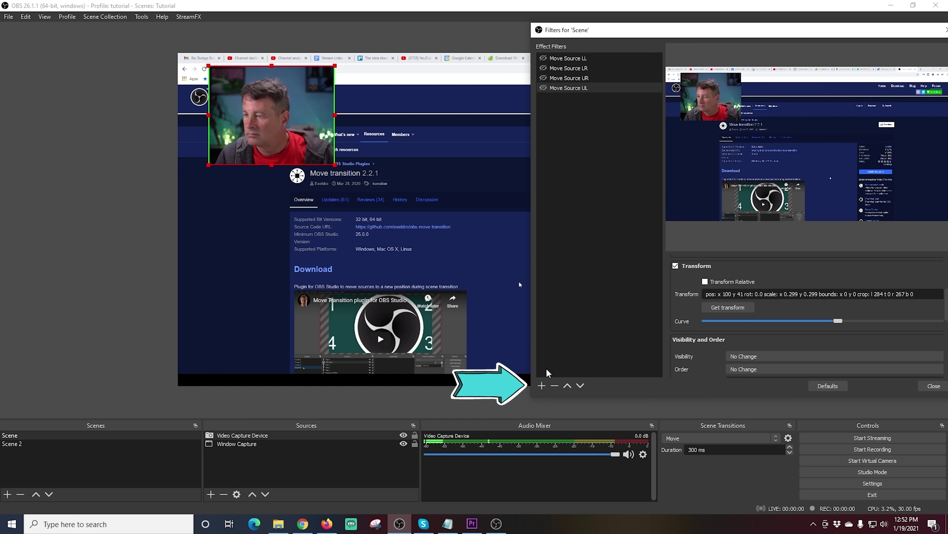
- Add a Move Source filter named 'Move Source Middle' targeting Video Capture Device
{"action": "left_click", "coordinate": [541, 385]}
{"action": "left_click", "coordinate": [598, 267]}
{"action": "left_click", "coordinate": [672, 218]}
{"action": "type", "text": "Middle"}
{"action": "left_click", "coordinate": [724, 231]}
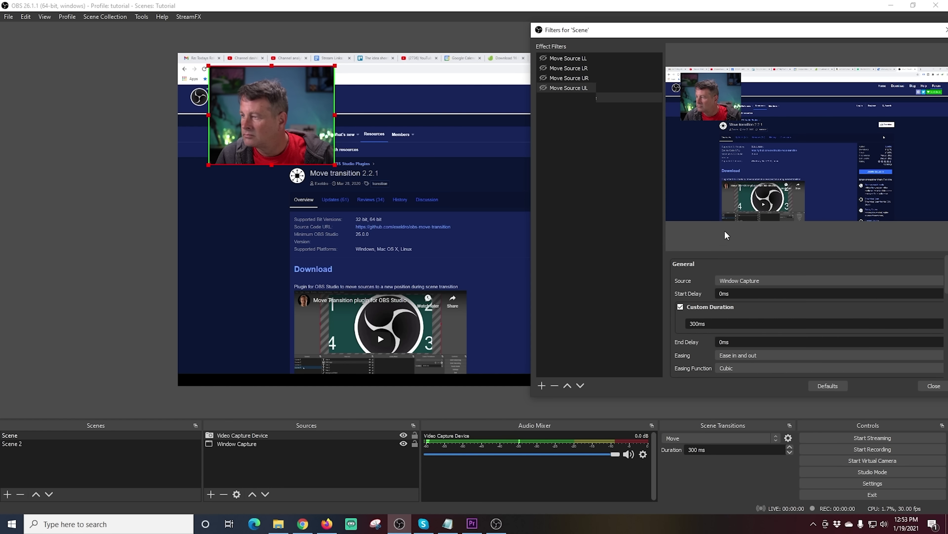
{"action": "left_click", "coordinate": [744, 280]}
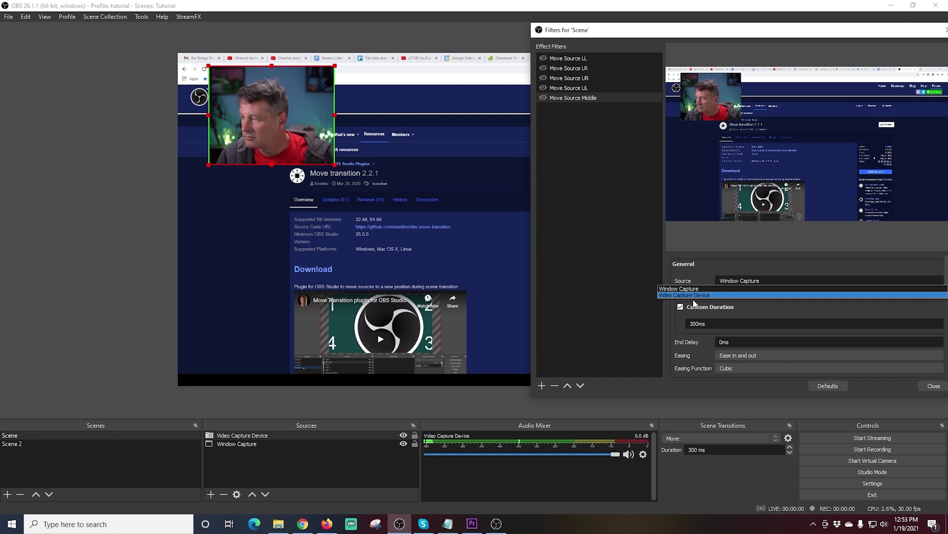
{"action": "left_click", "coordinate": [686, 296]}
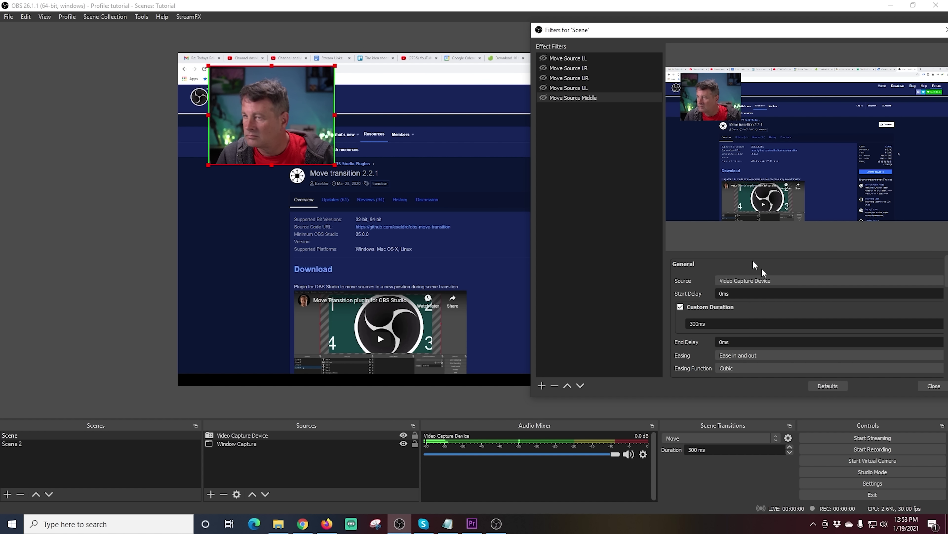
- Uncrop, enlarge and centre the webcam, capture its transform (pos 466/274, scale 0.547), and close filters
{"action": "left_click_drag", "start_coordinate": [296, 117], "coordinate": [464, 225]}
{"action": "key", "text": "alt"}
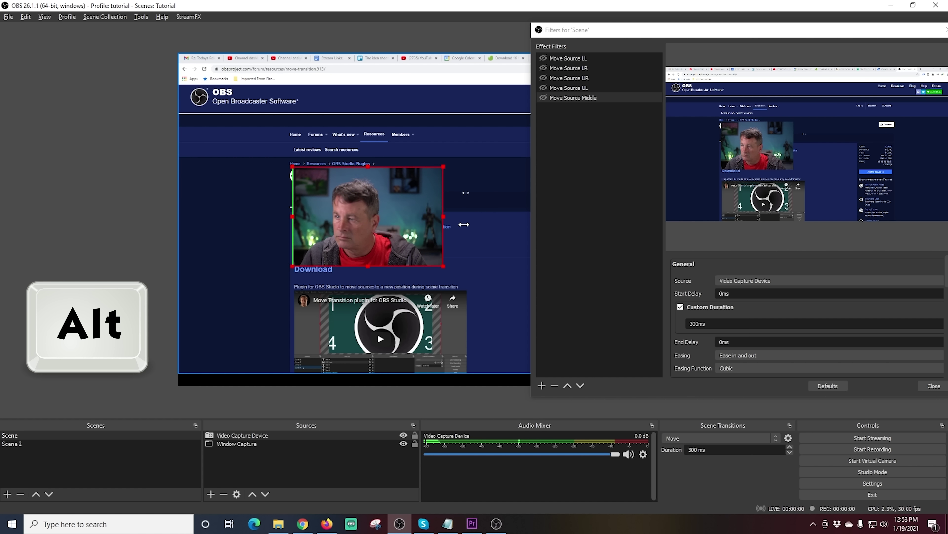
{"action": "left_click_drag", "start_coordinate": [292, 216], "coordinate": [266, 216]}
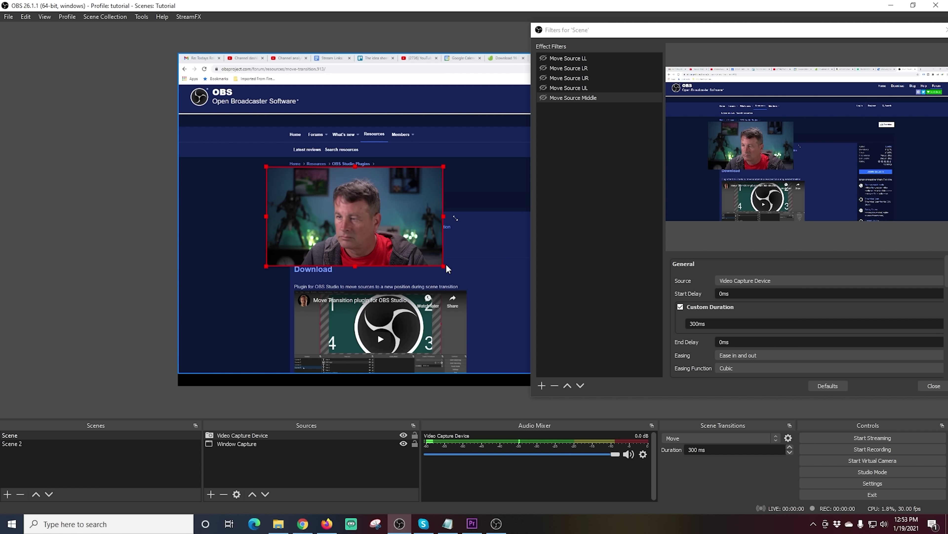
{"action": "left_click_drag", "start_coordinate": [444, 267], "coordinate": [589, 342]}
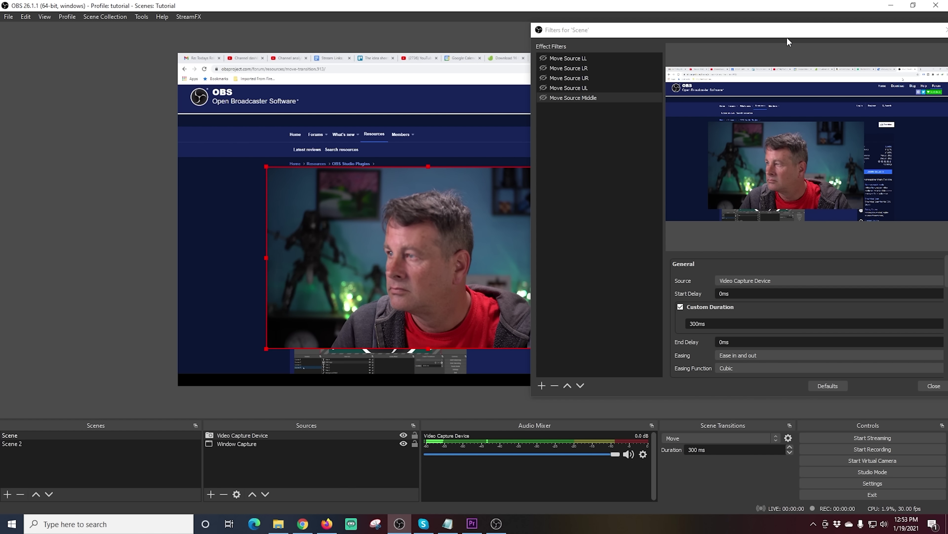
{"action": "left_click_drag", "start_coordinate": [787, 37], "coordinate": [742, 31]}
{"action": "left_click_drag", "start_coordinate": [366, 288], "coordinate": [425, 256]}
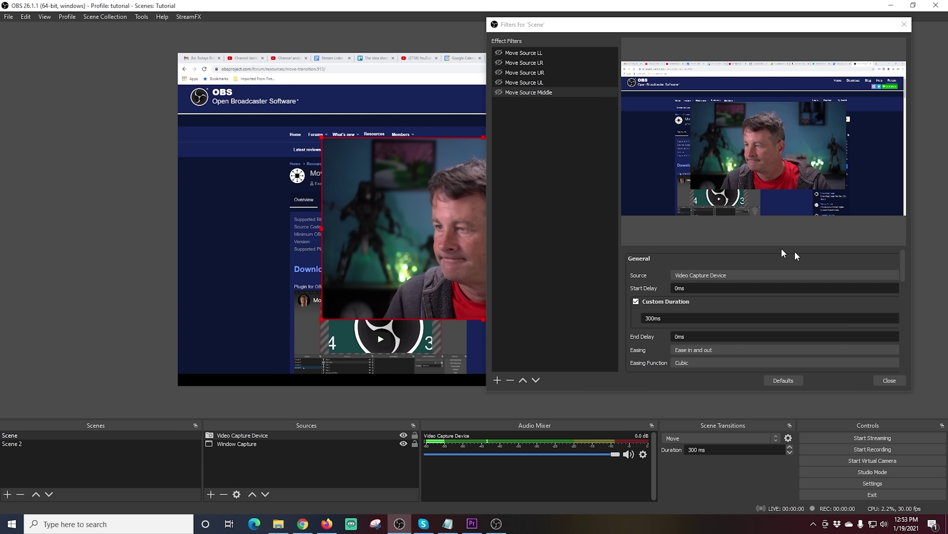
{"action": "left_click_drag", "start_coordinate": [901, 272], "coordinate": [904, 300]}
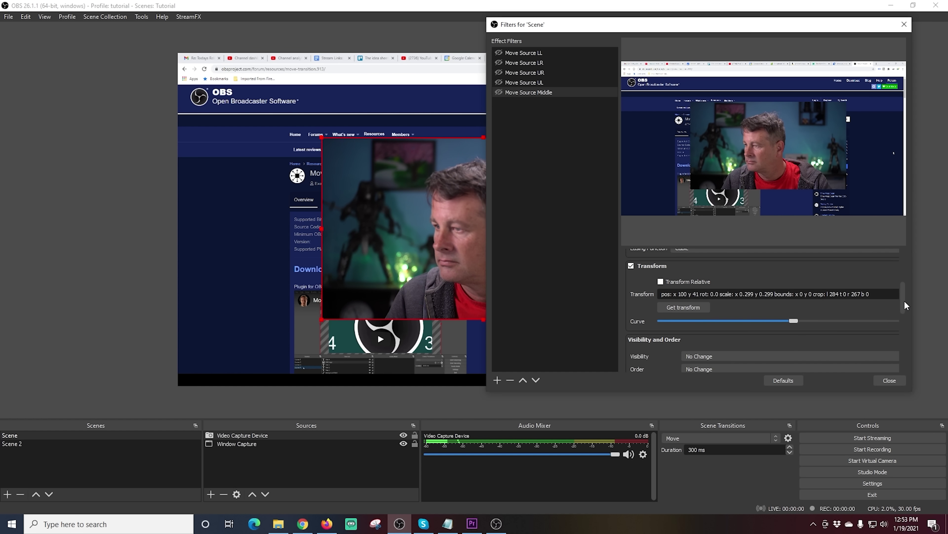
{"action": "left_click", "coordinate": [695, 307]}
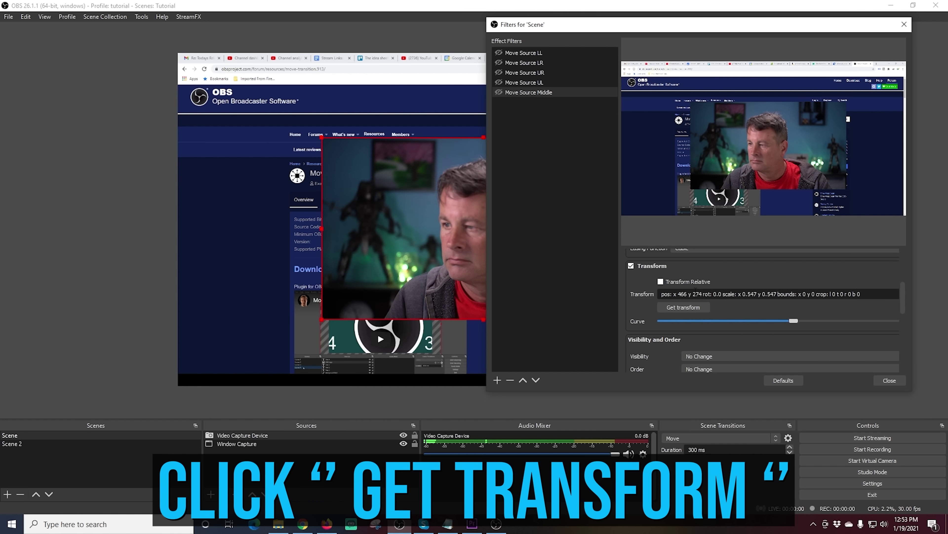
{"action": "left_click", "coordinate": [890, 380]}
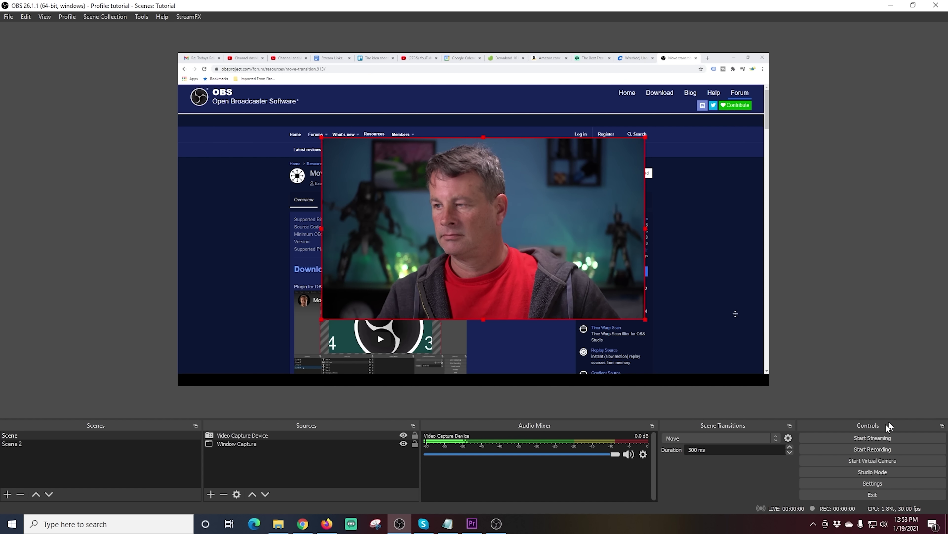
- In Hotkeys settings, bind Move Source LL to Num 1 and Move Source LR to Num 3, then save
{"action": "left_click", "coordinate": [866, 485]}
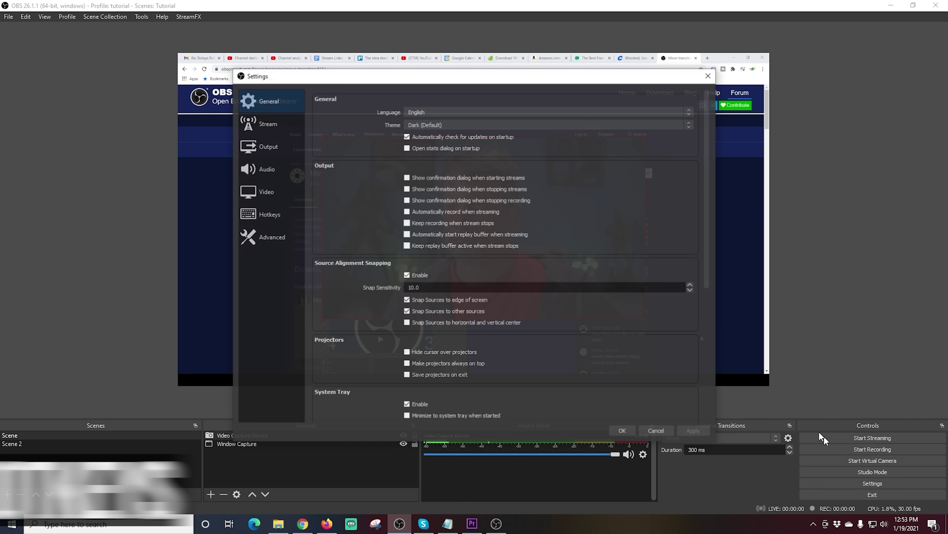
{"action": "left_click", "coordinate": [264, 213]}
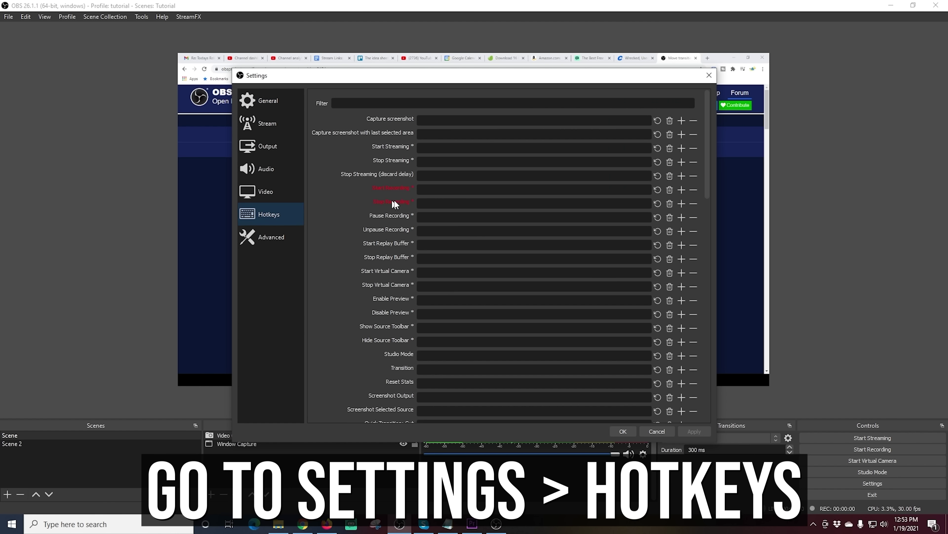
{"action": "scroll", "coordinate": [352, 183], "scroll_direction": "down", "scroll_amount": 3}
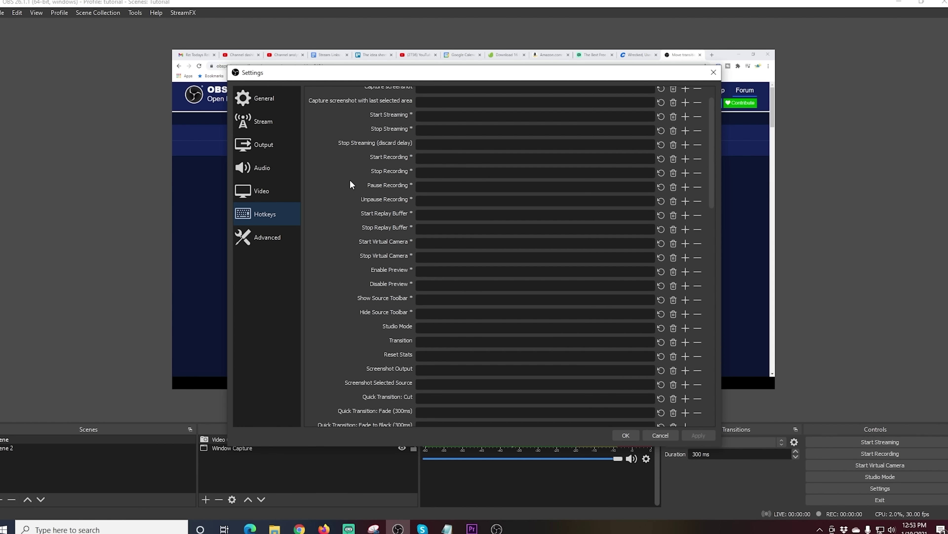
{"action": "scroll", "coordinate": [321, 191], "scroll_direction": "down", "scroll_amount": 5}
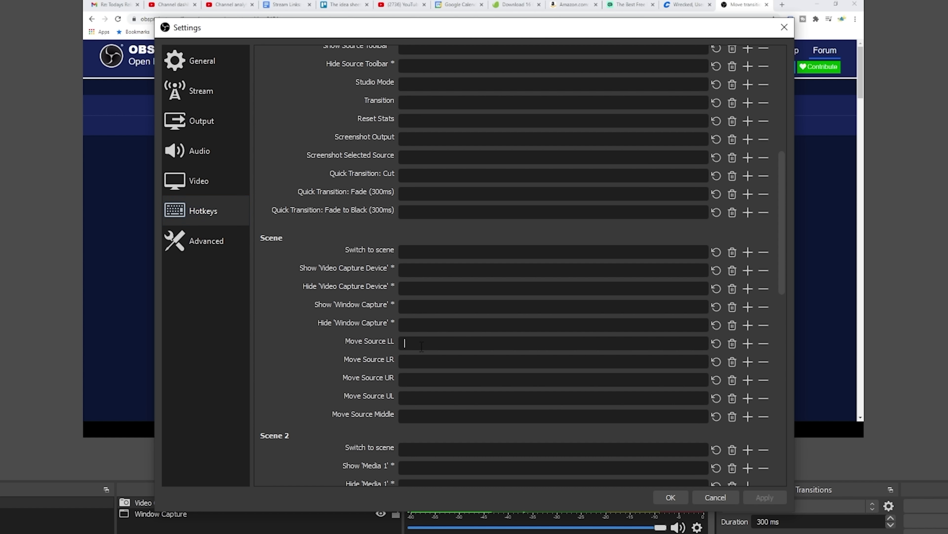
{"action": "key", "text": "KP_1"}
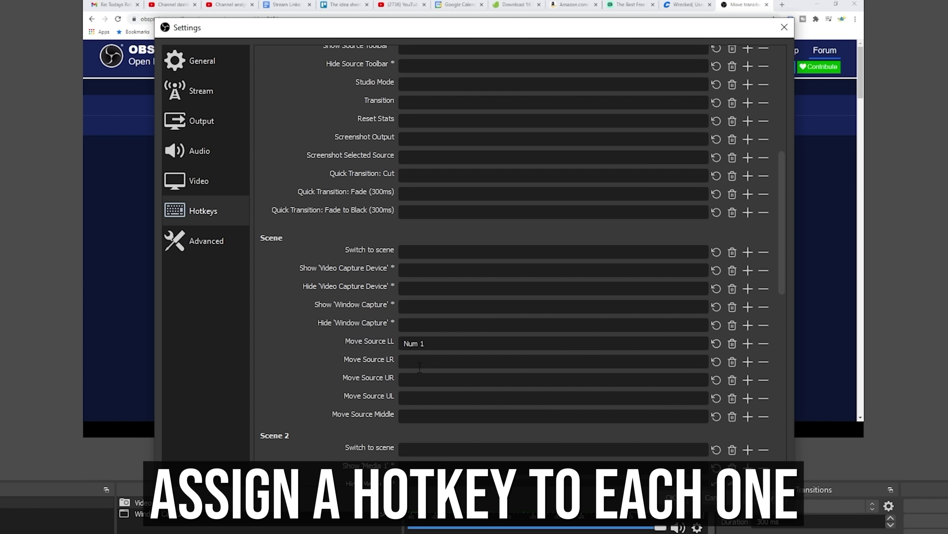
{"action": "left_click", "coordinate": [457, 364]}
{"action": "key", "text": "KP_3"}
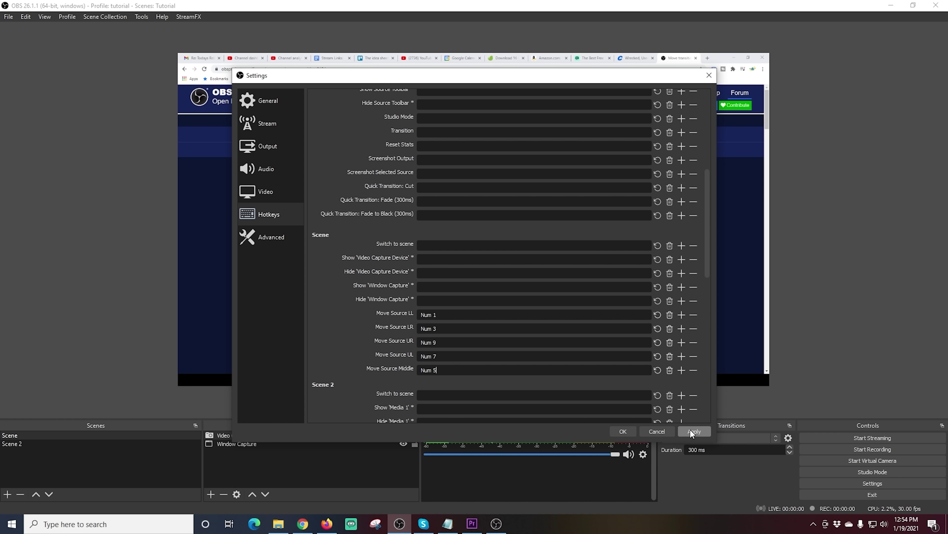
{"action": "left_click", "coordinate": [622, 430]}
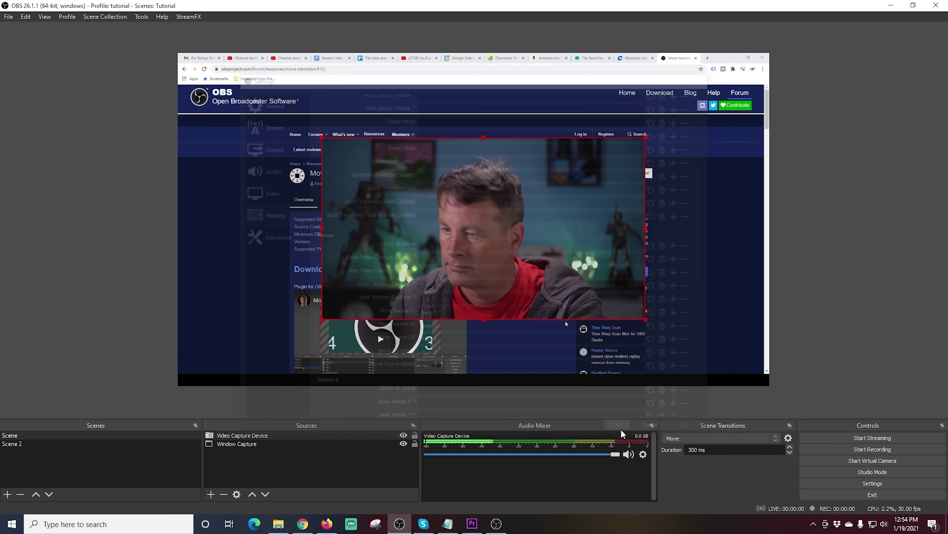